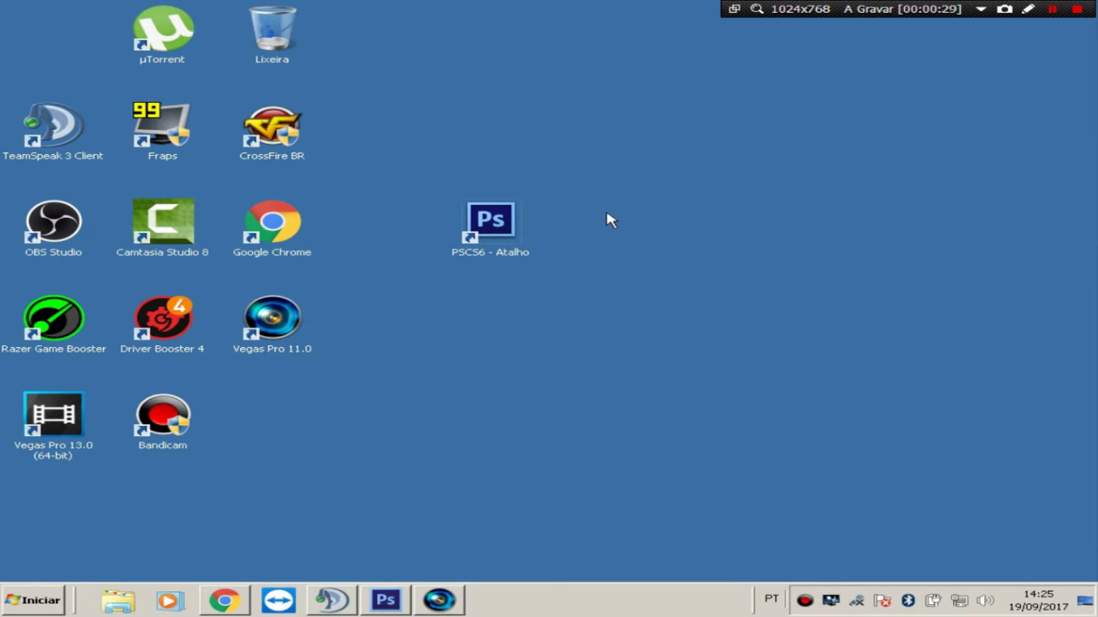
Switch to Photoshop and create a 1280 x 720 pixel document at 72 pixels/inch, RGB 8-bit, with transparent background contents.
left_click(404, 601)
left_click(69, 10)
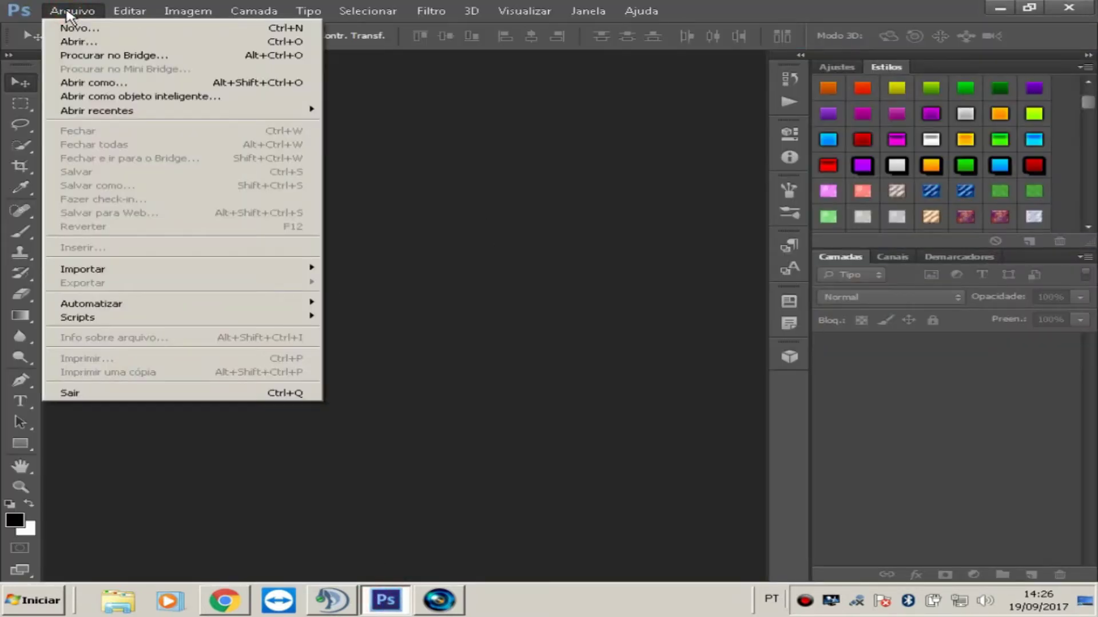
left_click(90, 7)
left_click(80, 8)
left_click(99, 29)
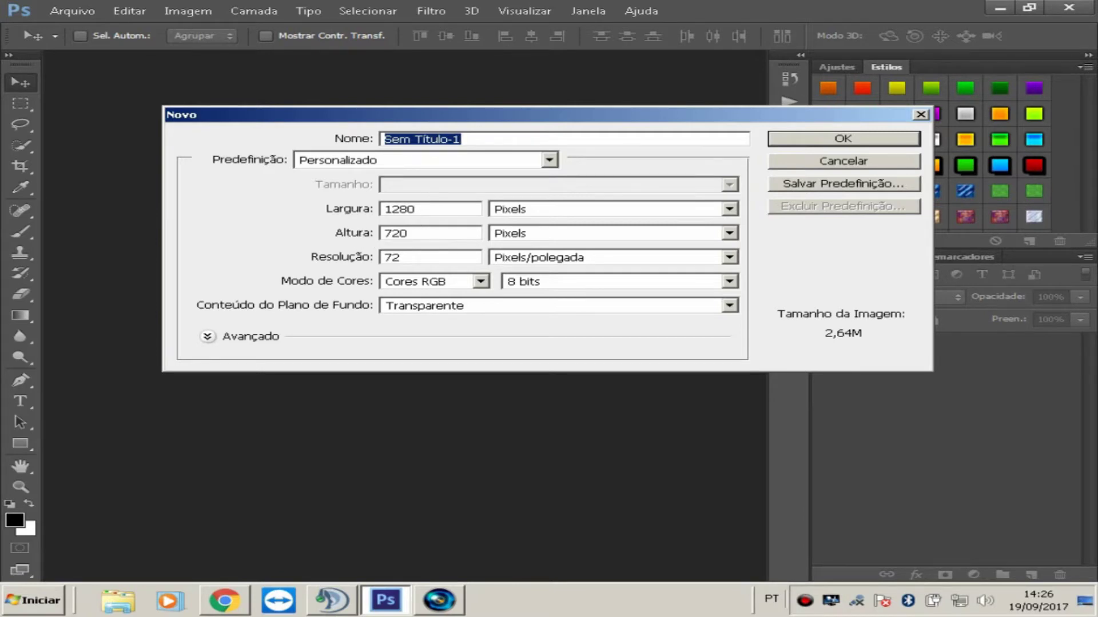
left_click(732, 214)
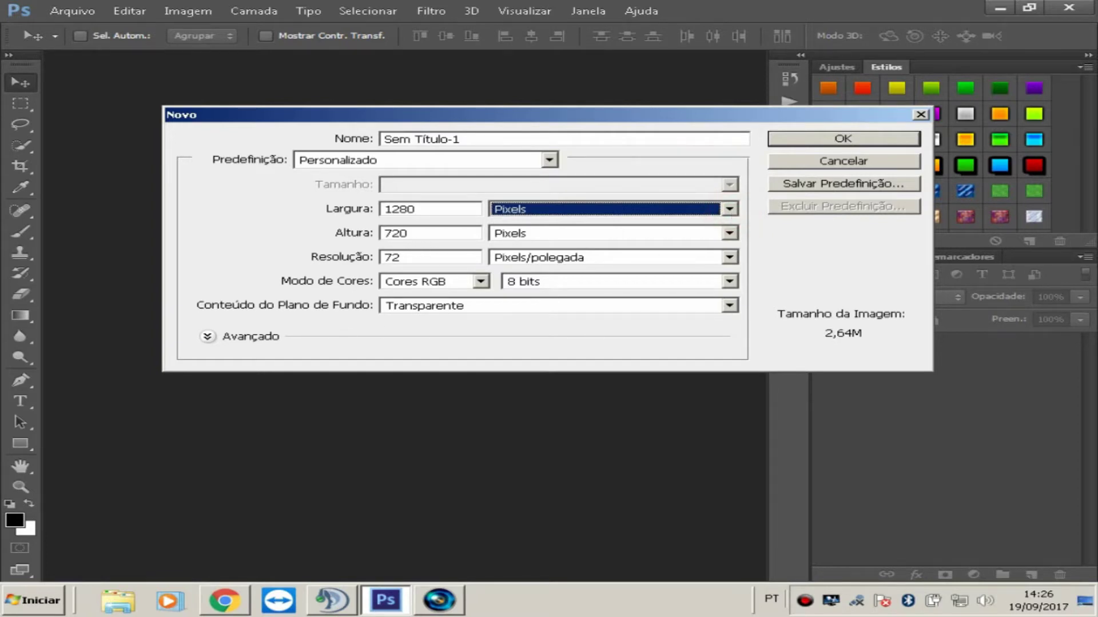
left_click(678, 165)
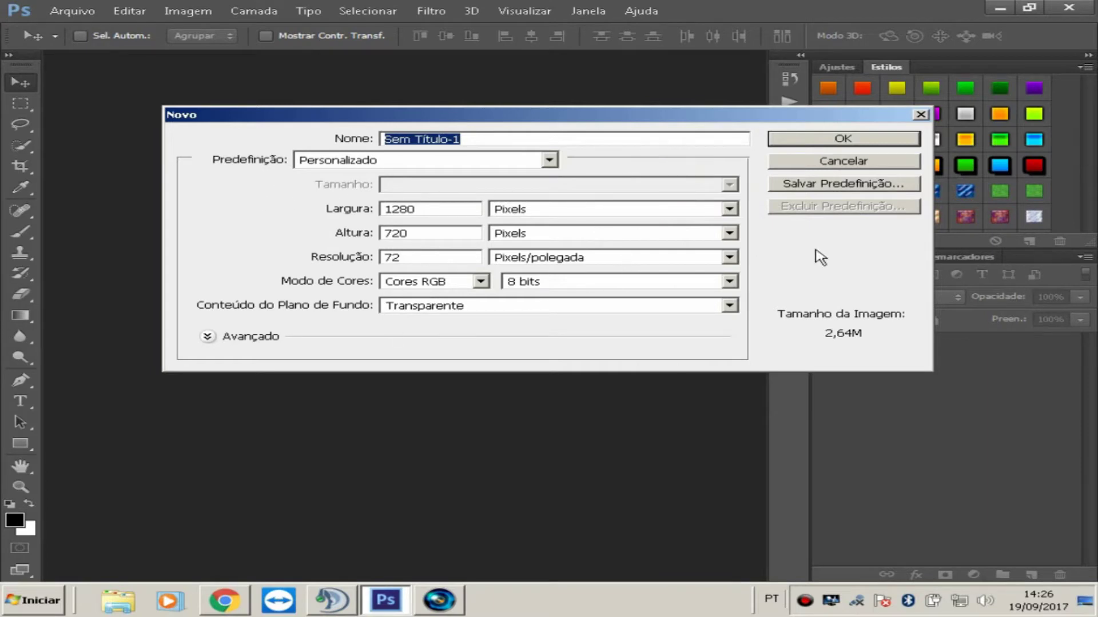
left_click(820, 139)
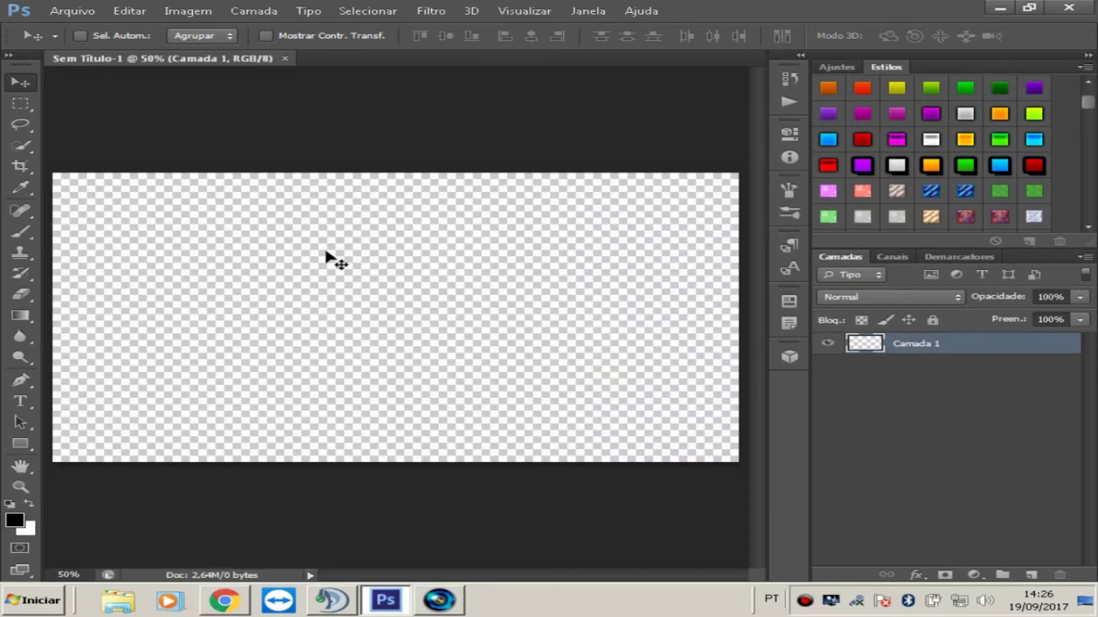
key("ctrl+0")
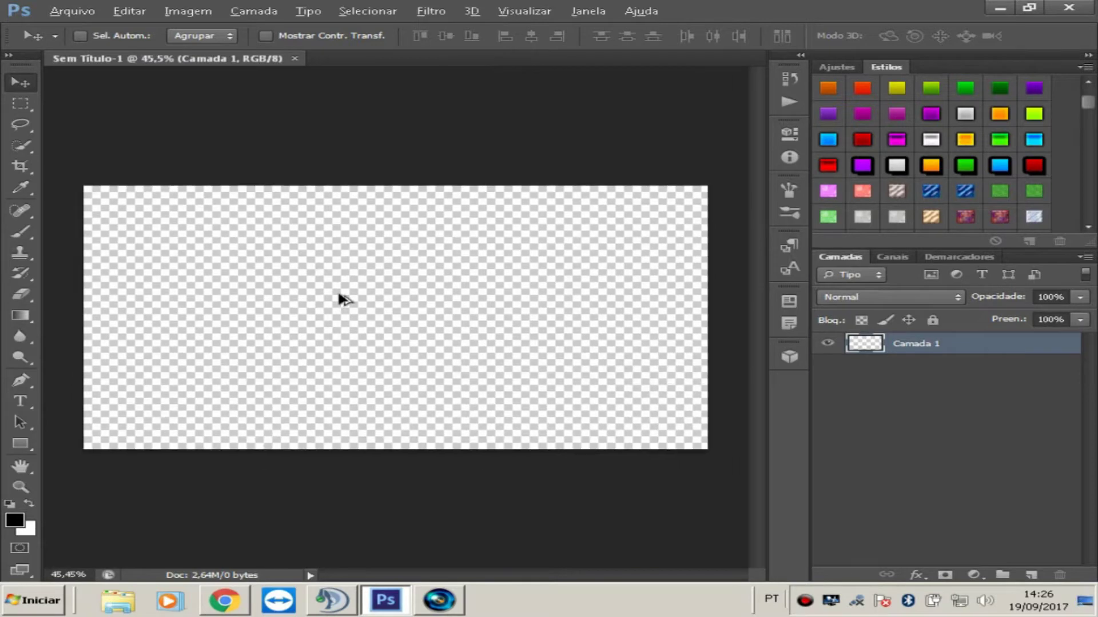
Place the screenshot Crossfire20170807_0003 from the Cross Fire folder of the Documents library into the document.
left_click(12, 105)
left_click(54, 13)
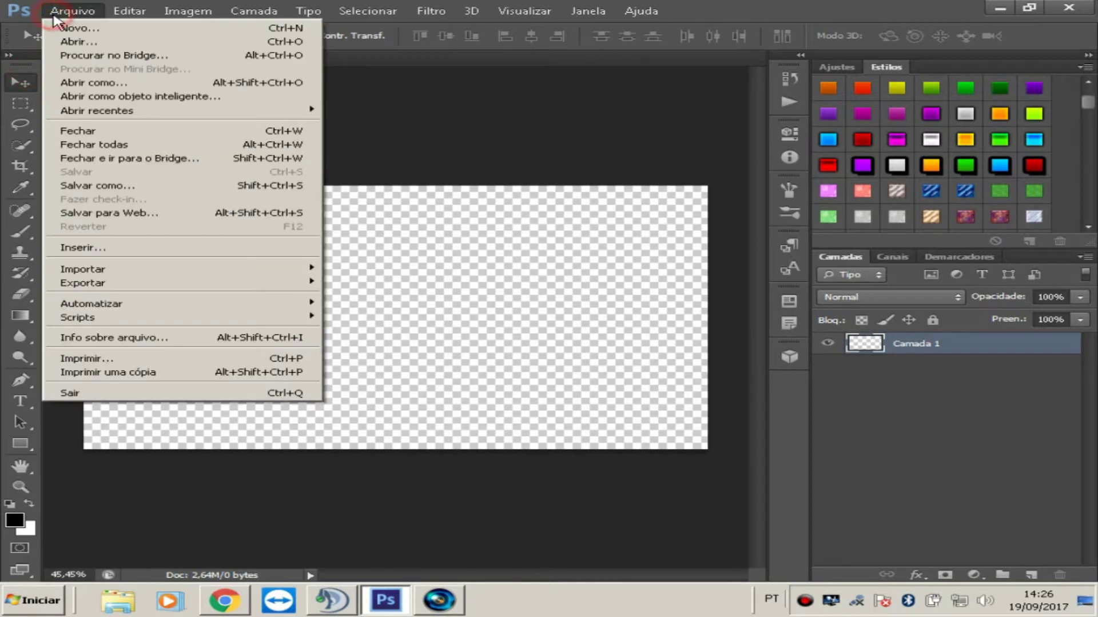
left_click(122, 248)
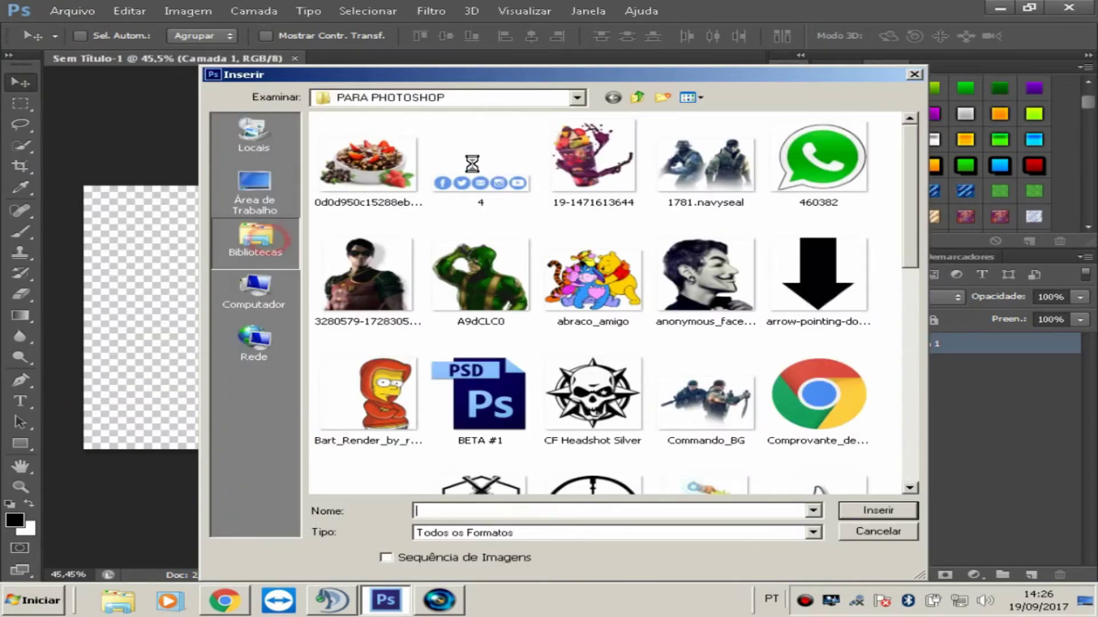
left_click(255, 240)
double_click(473, 143)
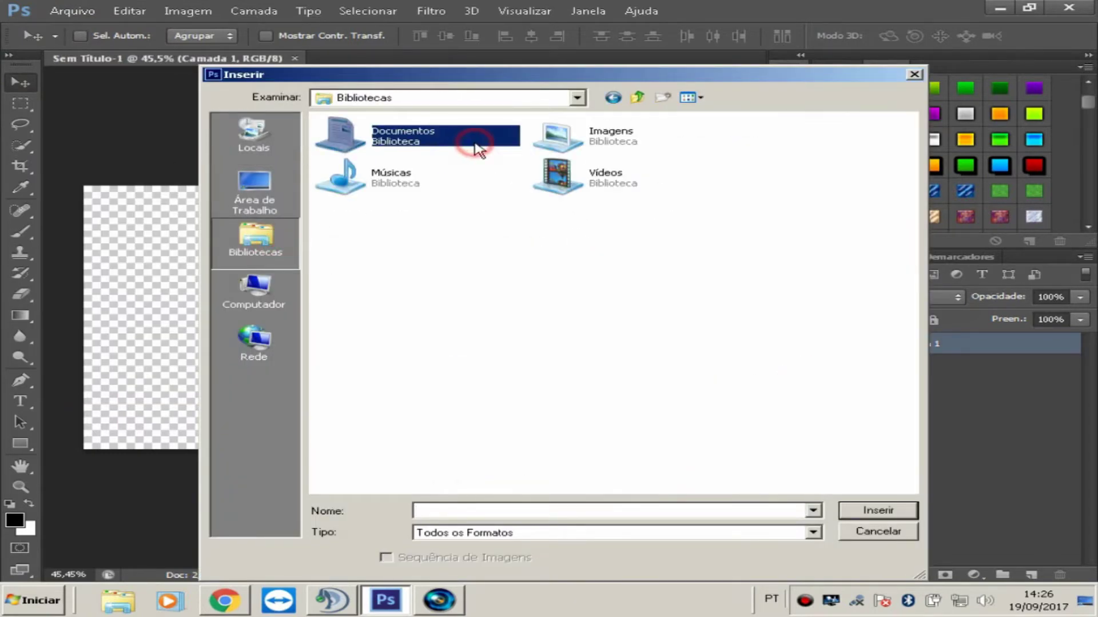
double_click(618, 176)
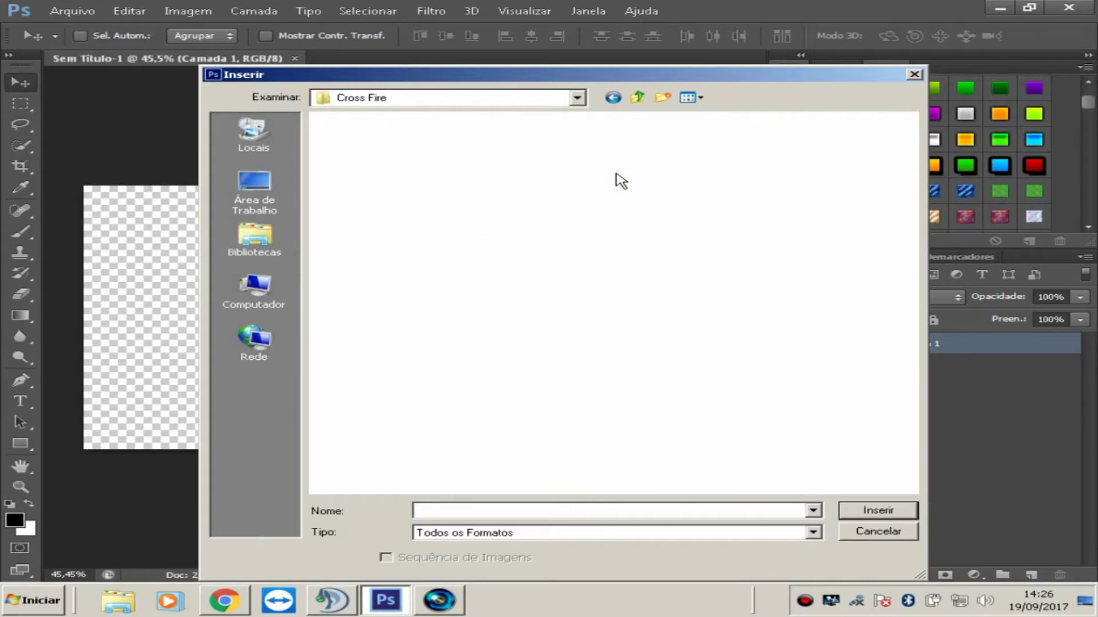
left_click_drag(913, 189, 915, 218)
double_click(743, 223)
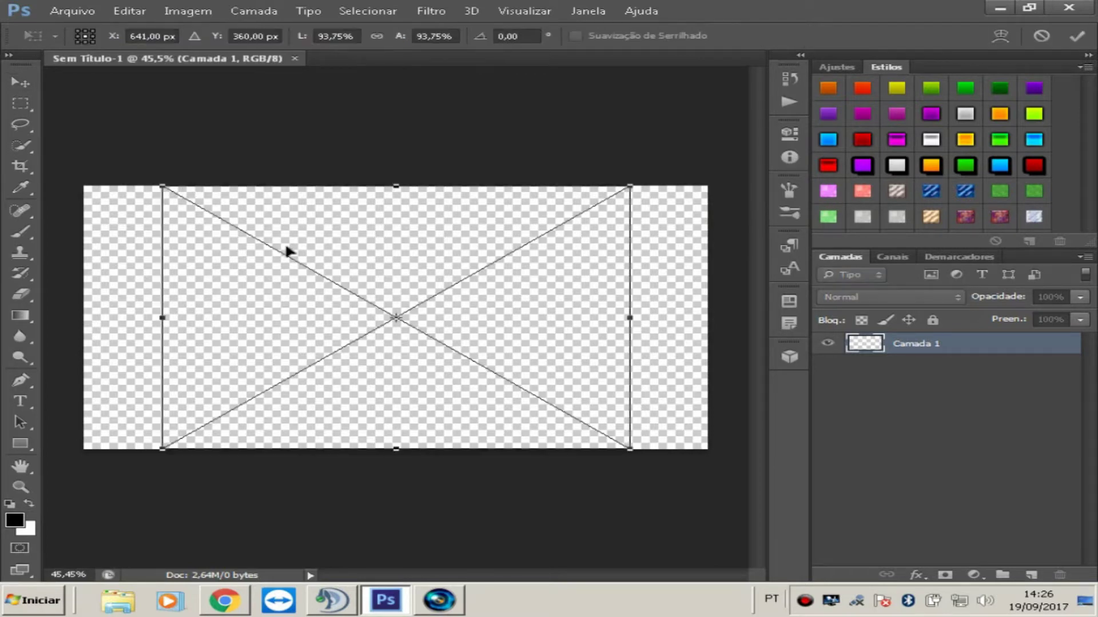
Stretch the placed Crossfire screenshot horizontally to 125% so that it fills the whole canvas width, and commit the transform.
left_click_drag(162, 319, 90, 319)
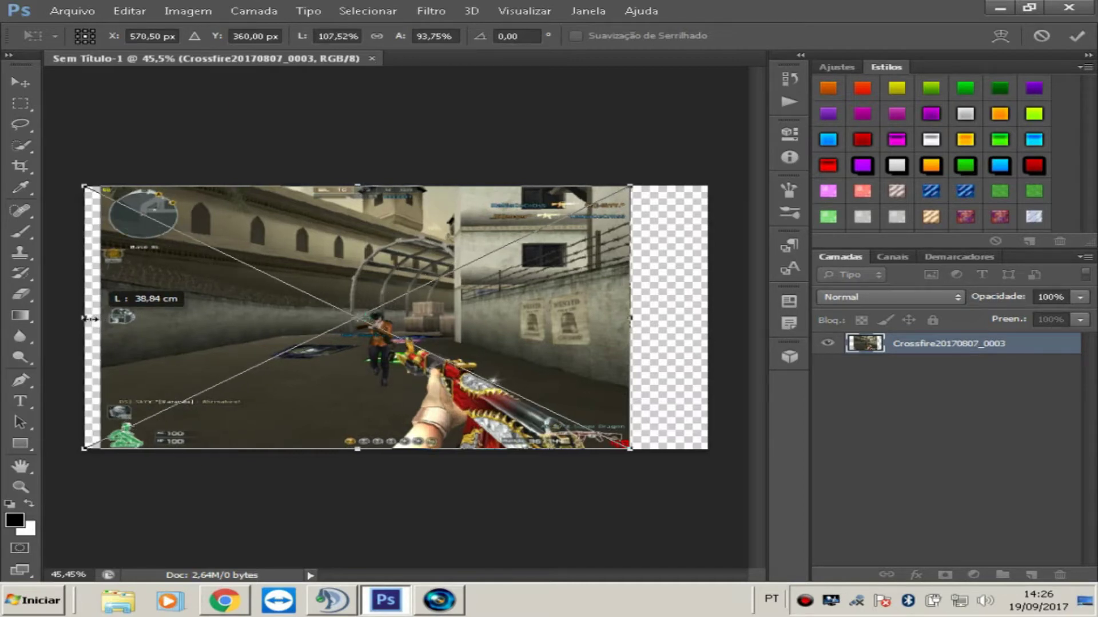
left_click_drag(630, 318, 703, 313)
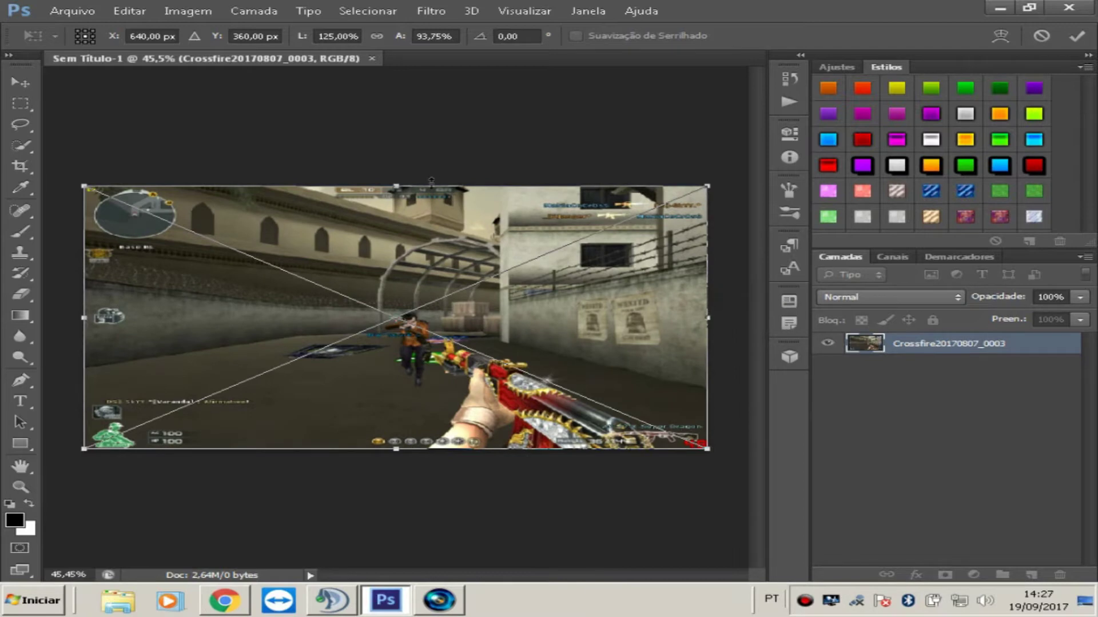
mouse_move(397, 186)
left_mouse_down()
mouse_move(396, 164)
mouse_move(397, 186)
left_mouse_up()
left_click(32, 88)
left_click(448, 237)
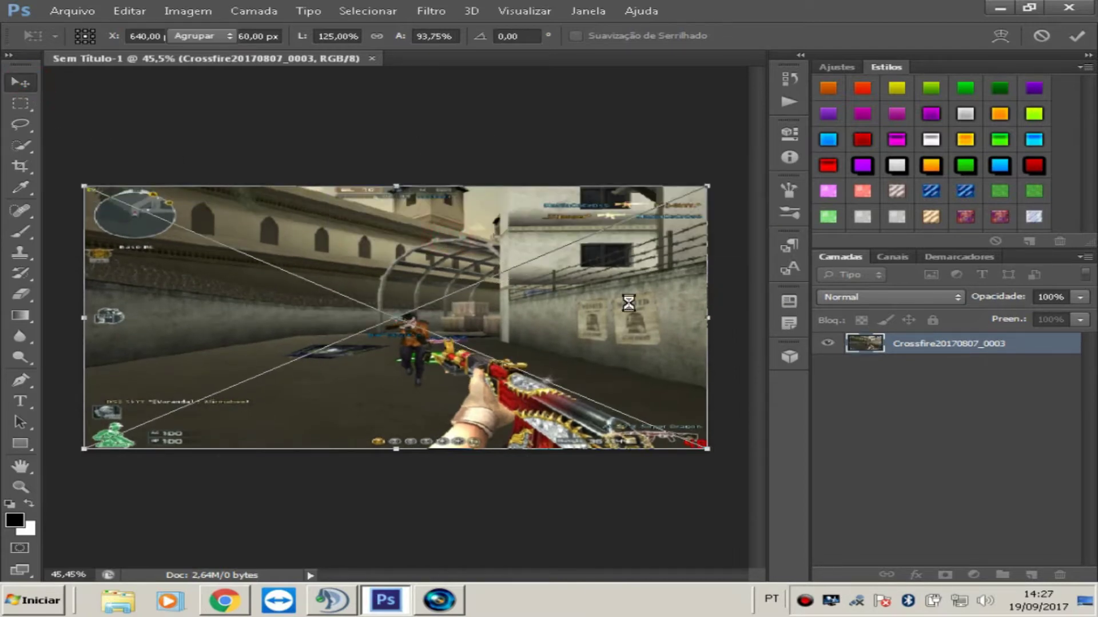
Rasterize the Crossfire20170807_0003 layer and deselect it.
right_click(843, 343)
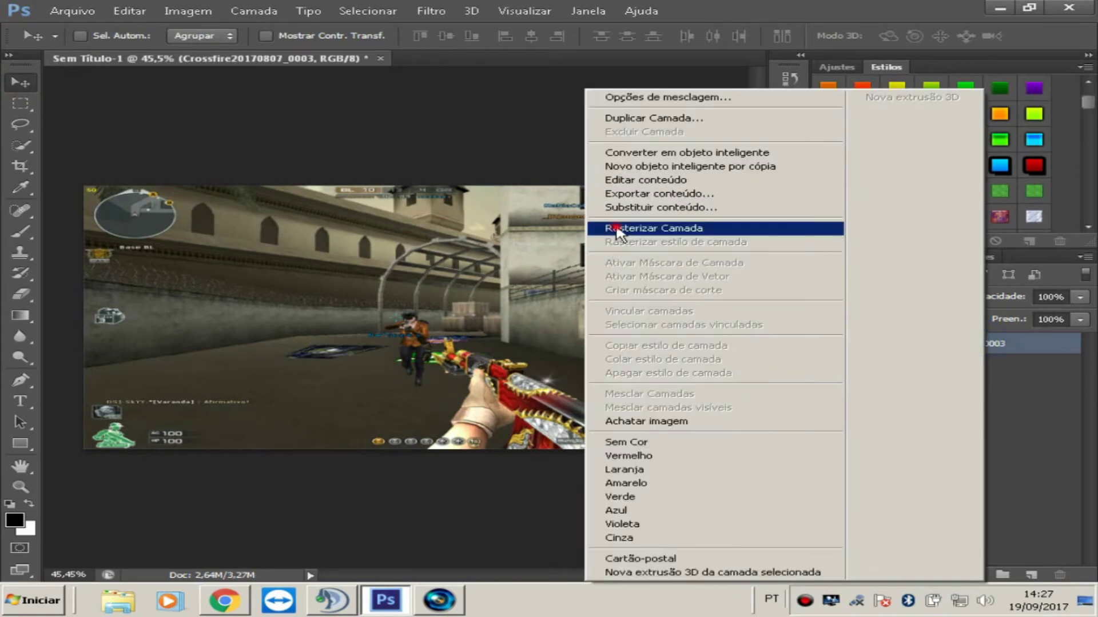
left_click(658, 223)
left_click(986, 402)
Place the pack-de-efeito-para-cf image from the PACK DE EFEITOS folder of the Images library above the screenshot.
left_click(54, 11)
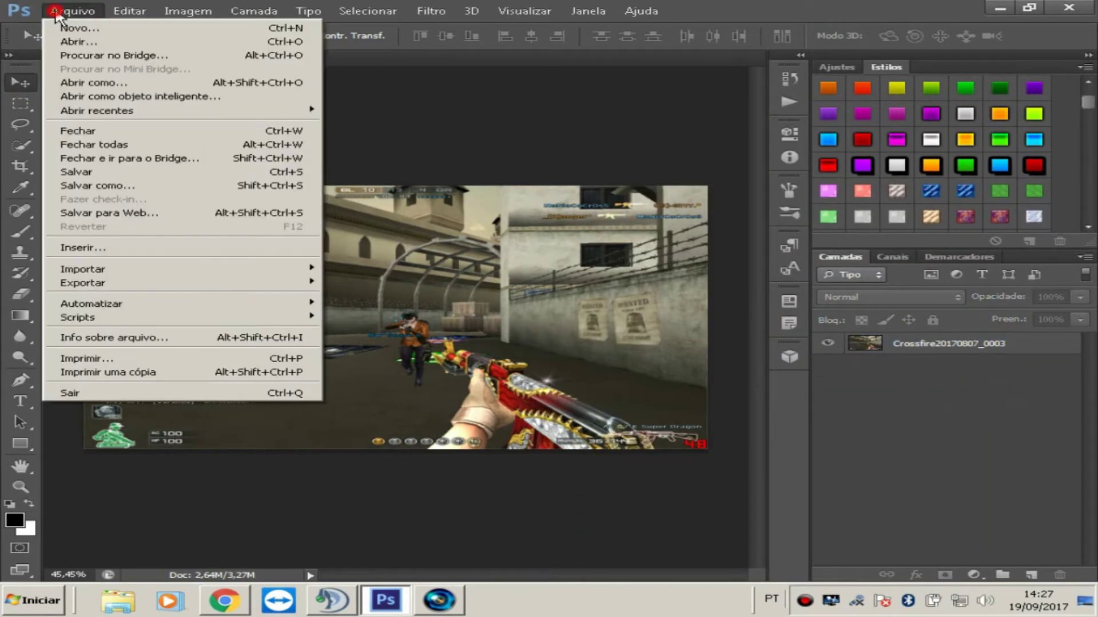
left_click(80, 244)
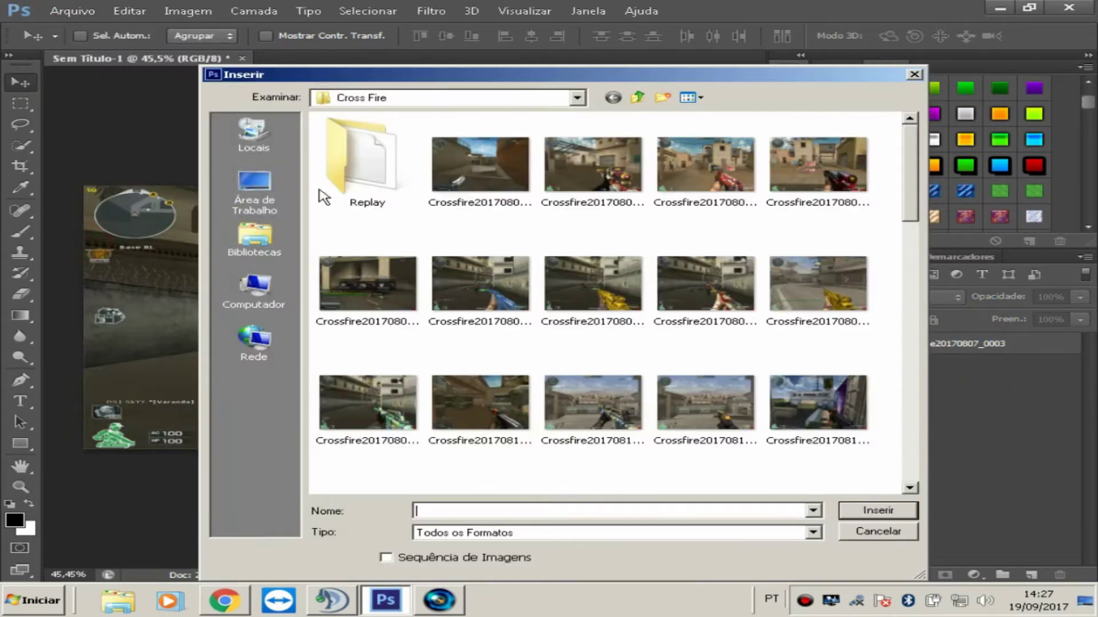
left_click(282, 240)
double_click(732, 151)
double_click(812, 275)
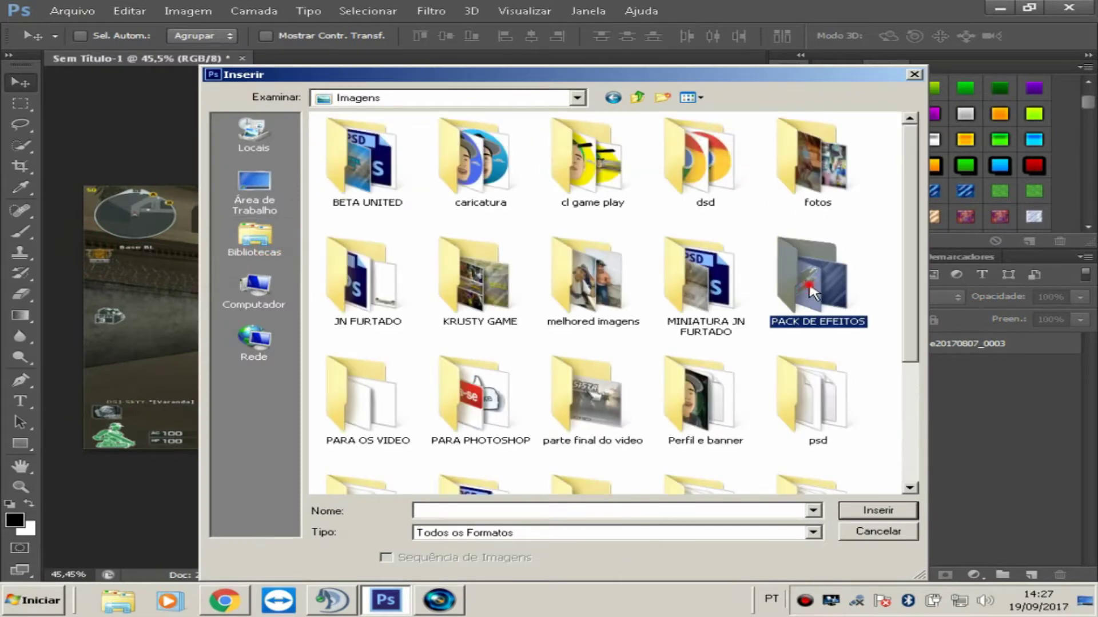
double_click(480, 171)
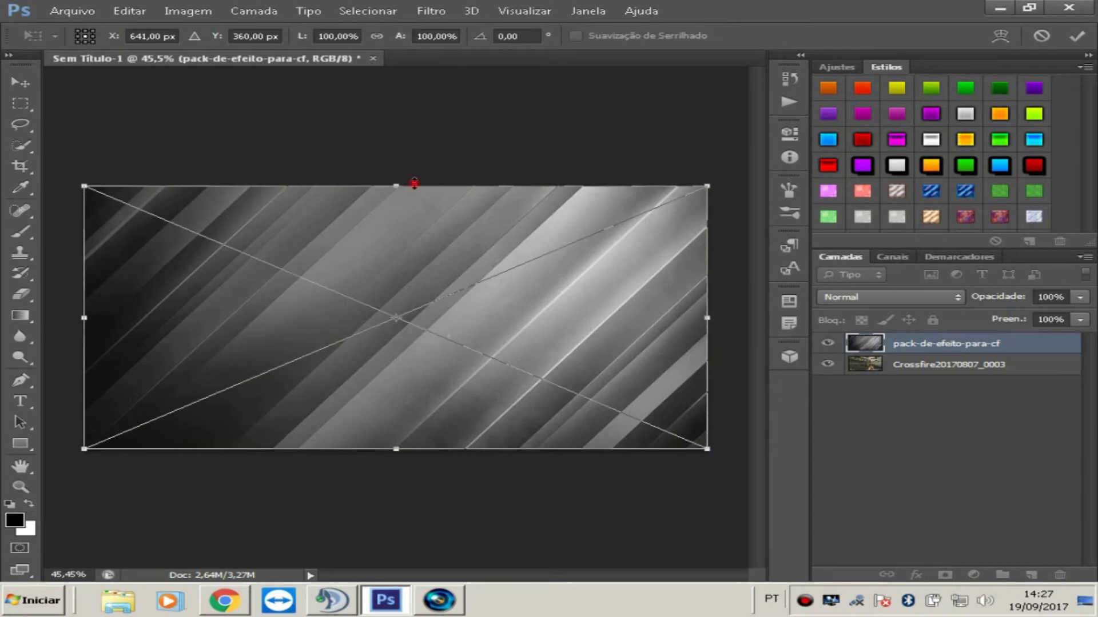
Commit the placed effect image and stretch its left side slightly so that it reaches the canvas edge.
left_click(411, 178)
left_click(411, 178)
left_click(397, 184)
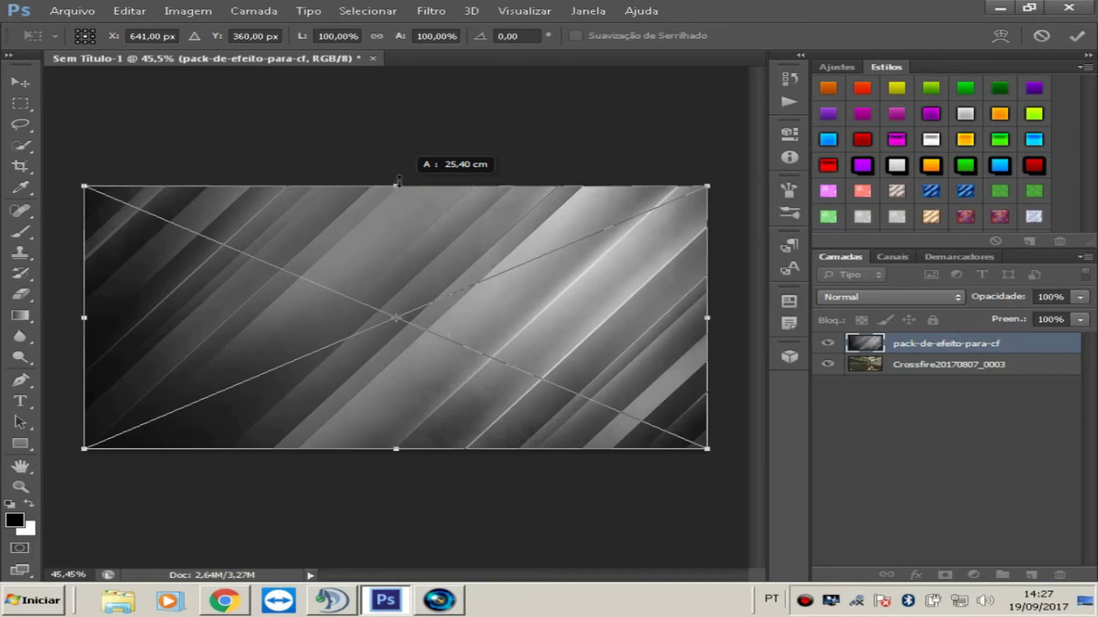
left_click(22, 84)
left_click(429, 235)
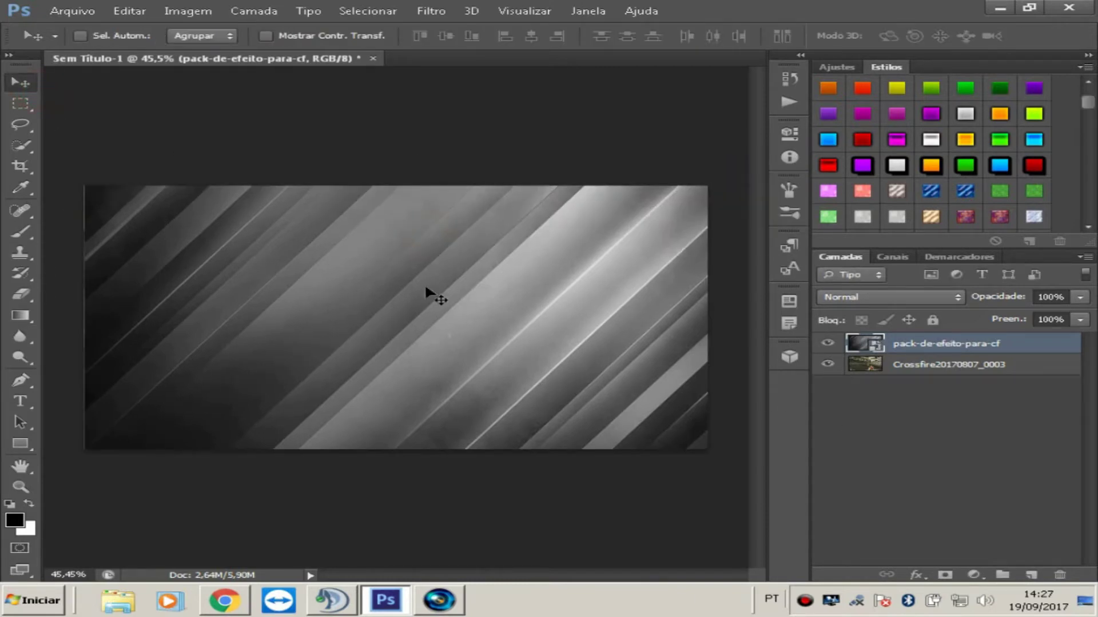
key("ctrl+t")
left_click_drag(90, 316, 84, 318)
left_click(21, 82)
left_click(444, 234)
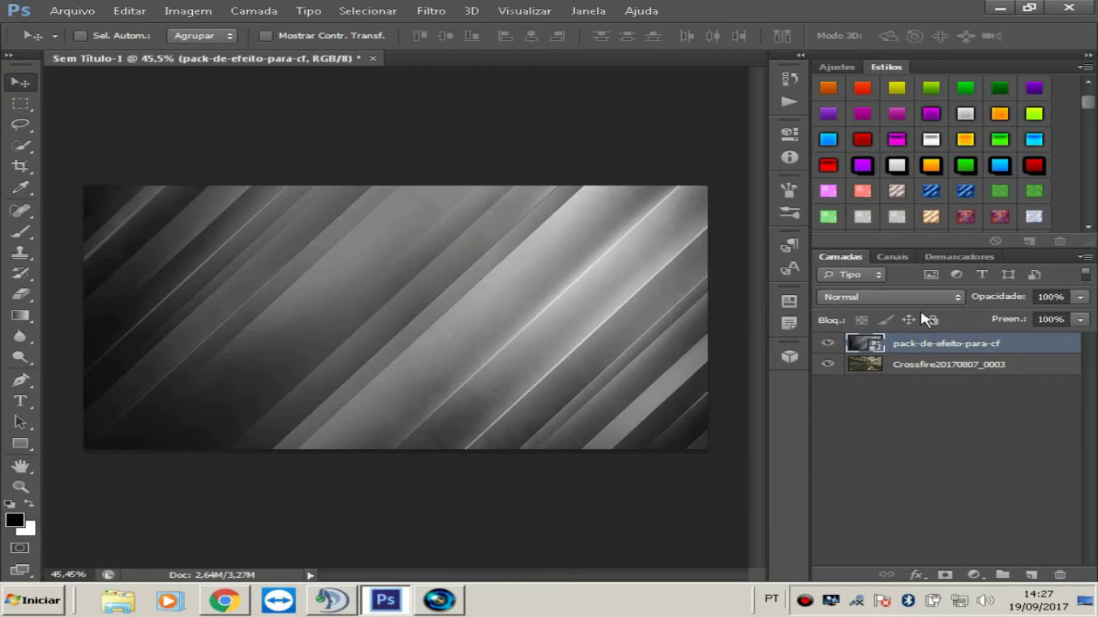
Rasterize the pack-de-efeito-para-cf layer and set its blend mode to Luz Direta.
right_click(920, 344)
left_click(662, 228)
left_click(880, 296)
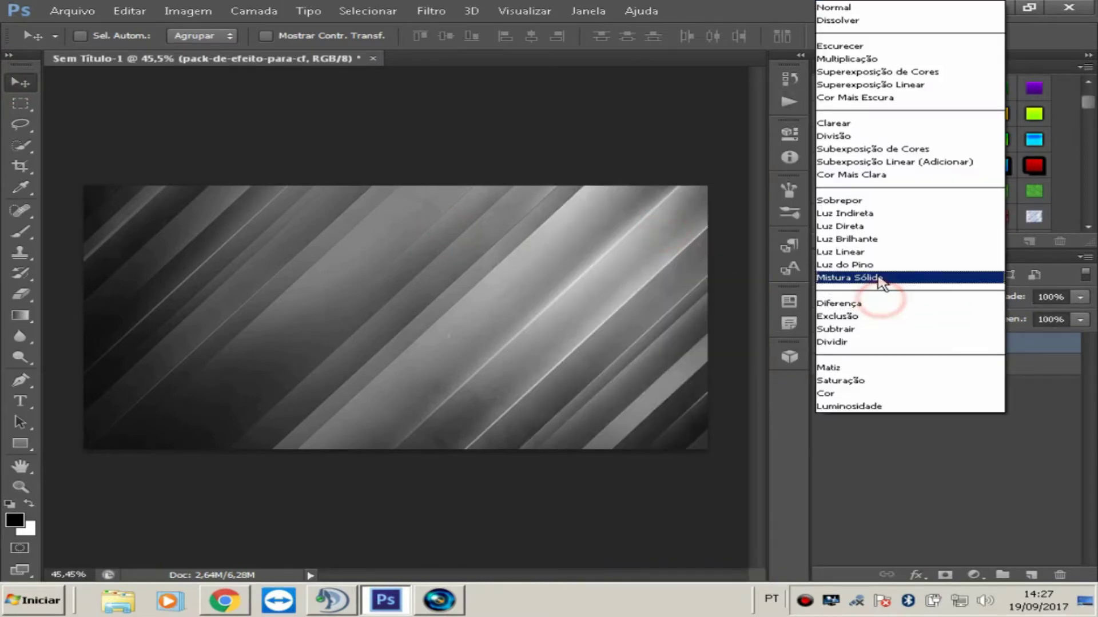
left_click(889, 227)
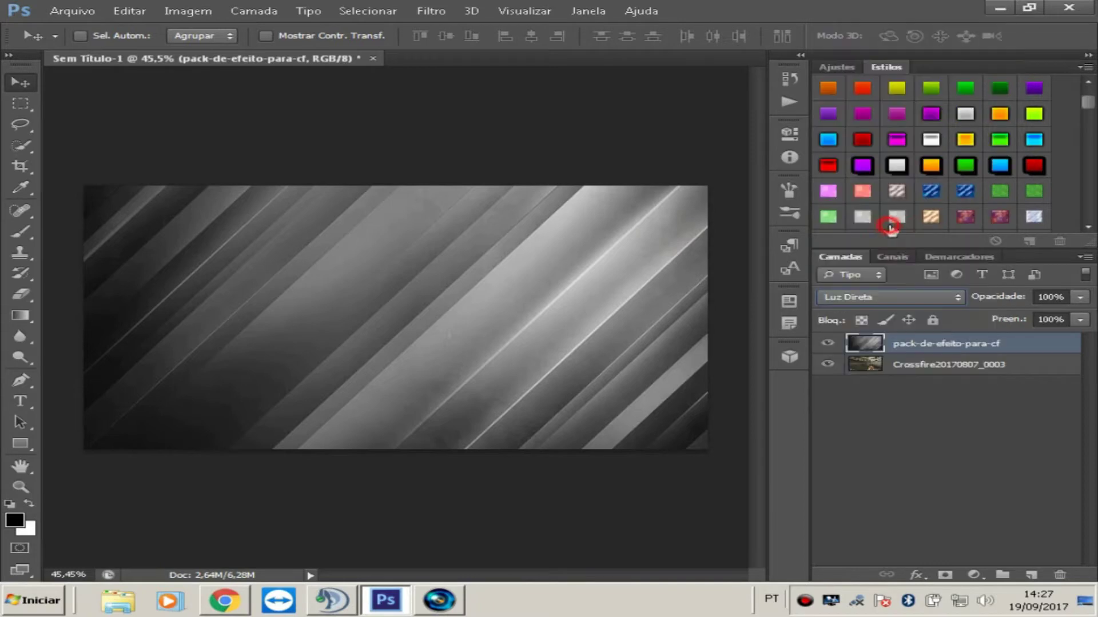
left_click(873, 293)
left_click(874, 229)
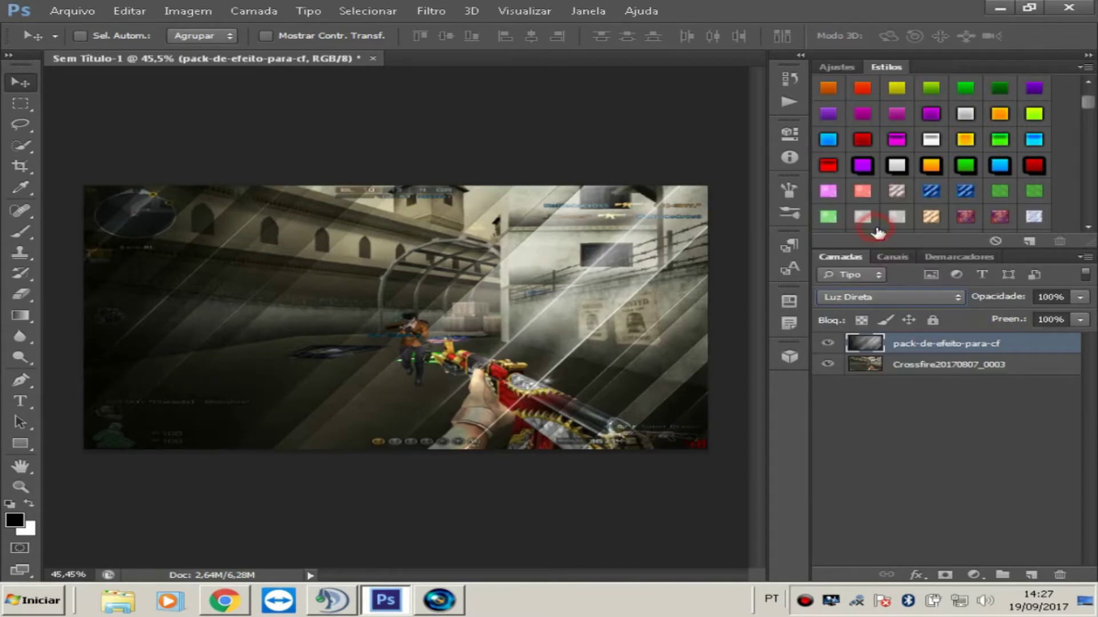
left_click(940, 401)
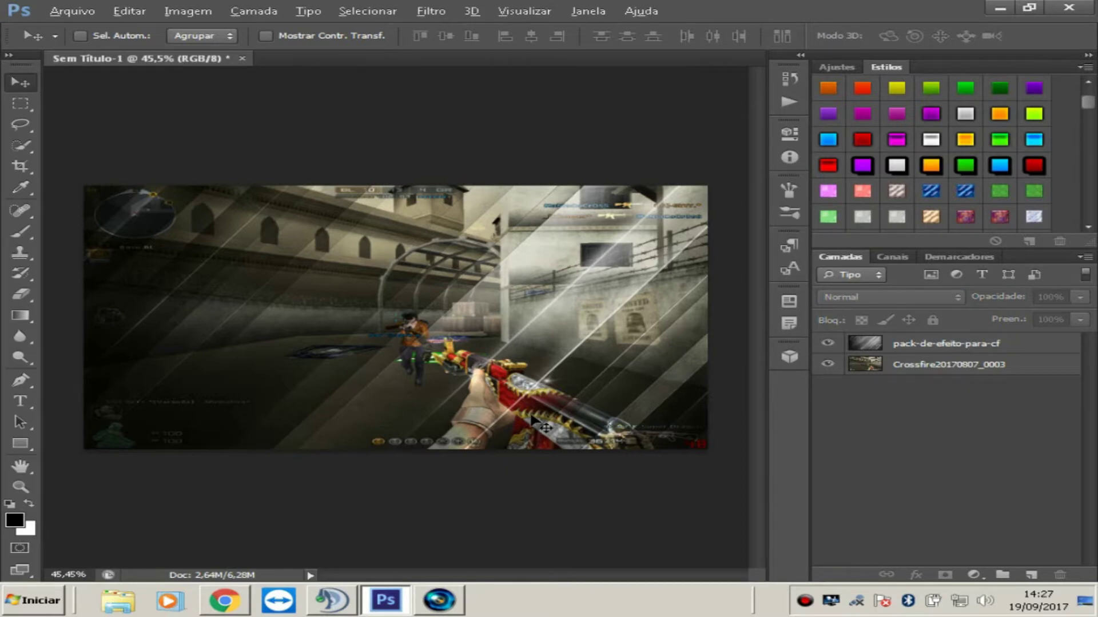
left_click(21, 104)
left_click(21, 83)
key("alt")
left_click(920, 369)
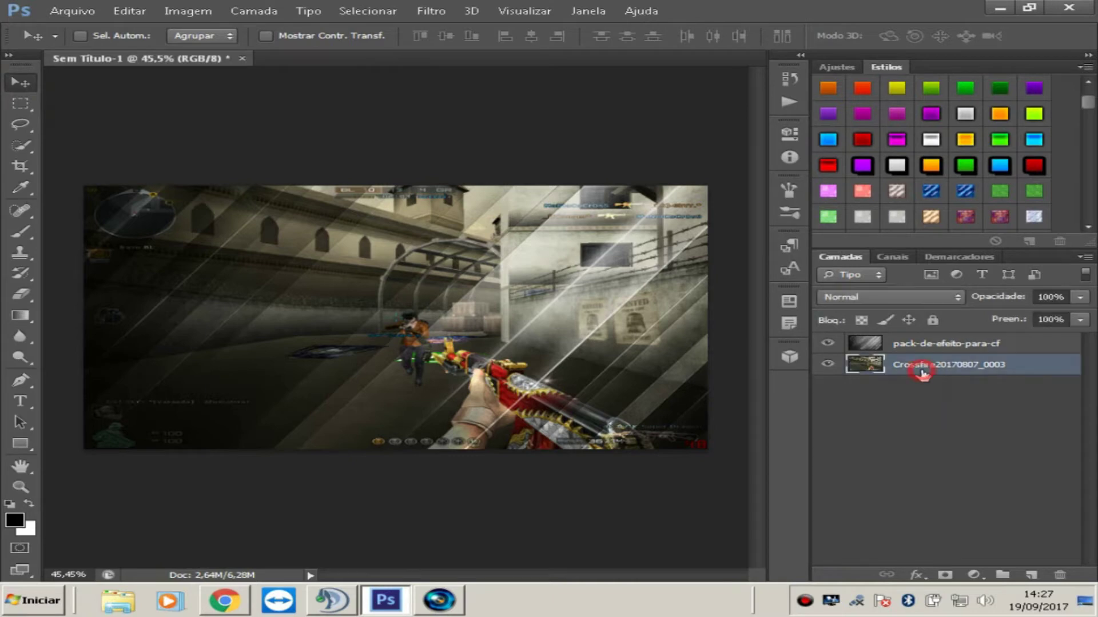
key("alt")
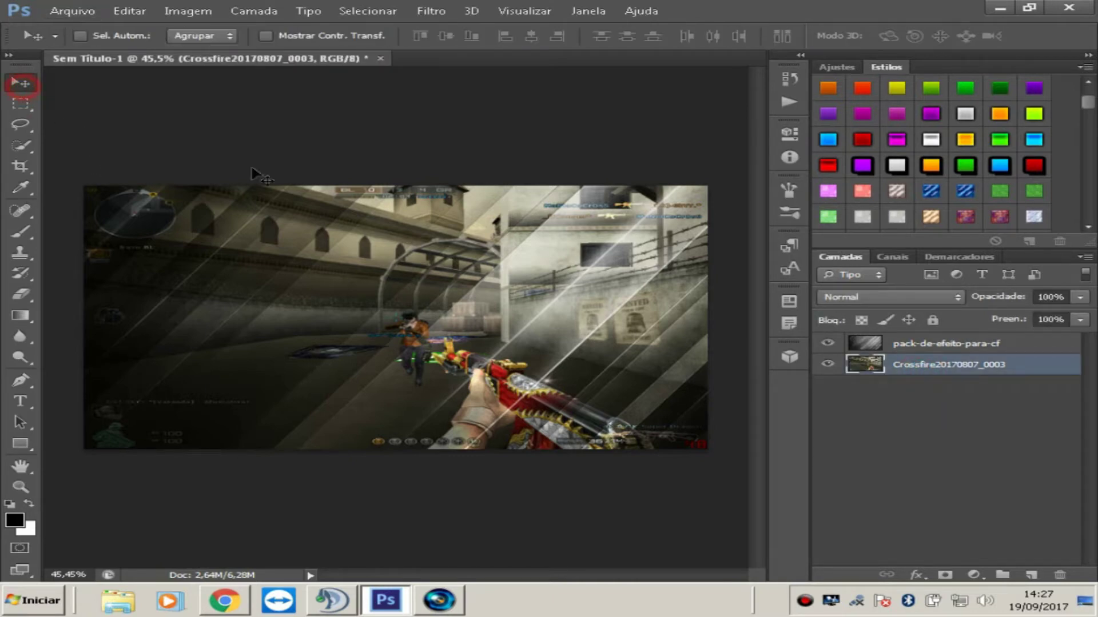
left_click(929, 344)
left_click(931, 410)
Slightly reduce the opacity of the pack-de-efeito-para-cf layer and deselect it.
left_click(943, 345)
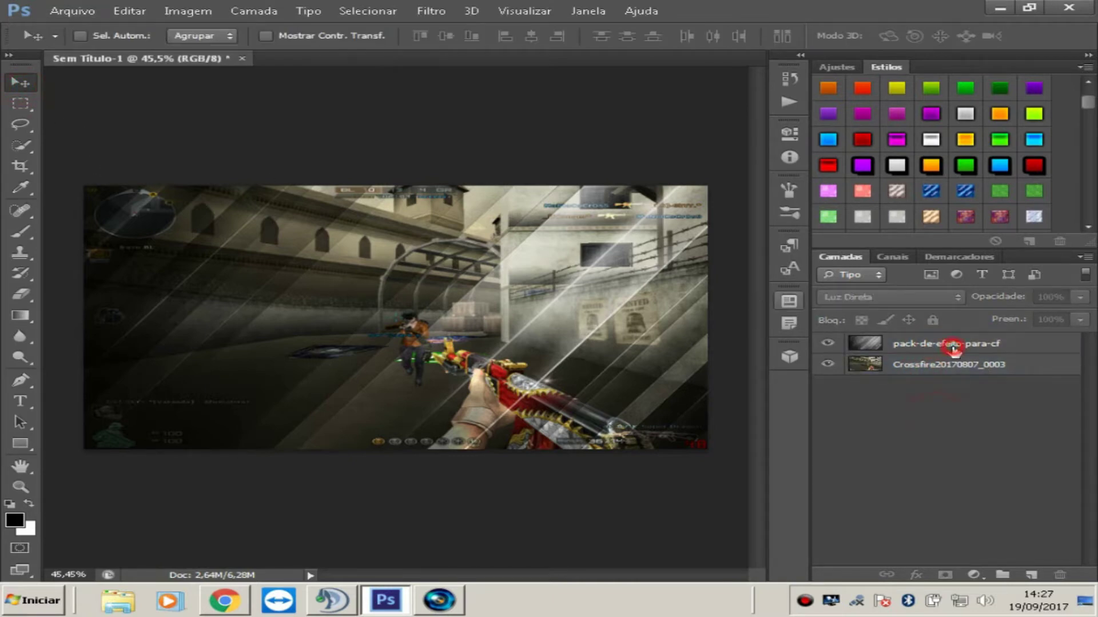
left_click(1080, 298)
left_click_drag(1052, 315, 1086, 320)
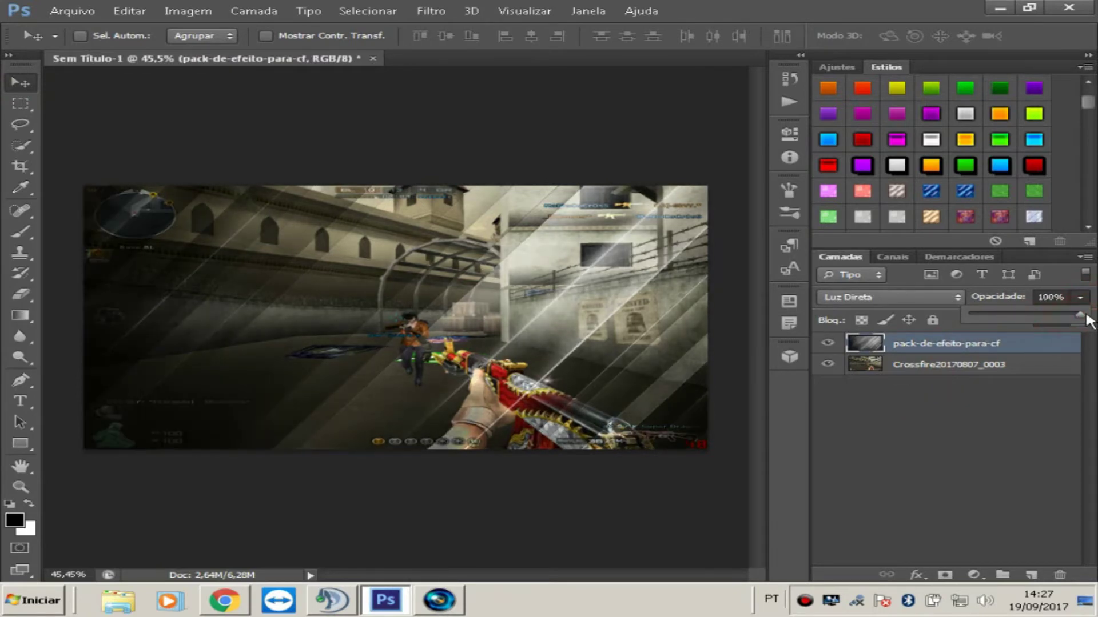
left_click(1056, 316)
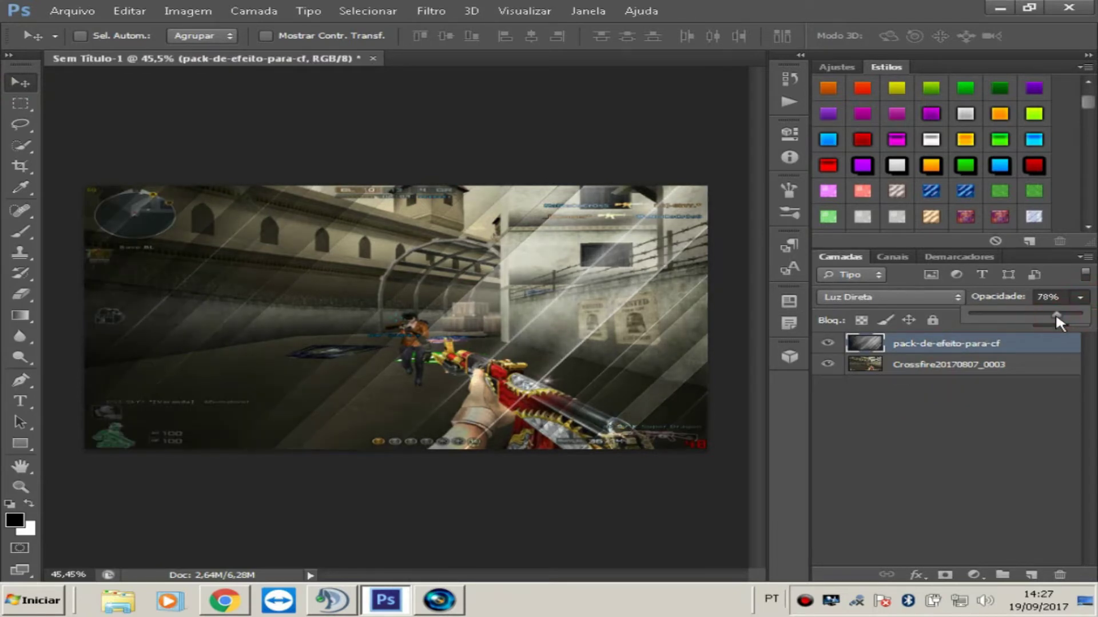
left_click_drag(1064, 317, 1066, 317)
left_click(1035, 438)
left_click(21, 103)
left_click(20, 124)
left_click(21, 145)
left_click(21, 211)
left_click(20, 82)
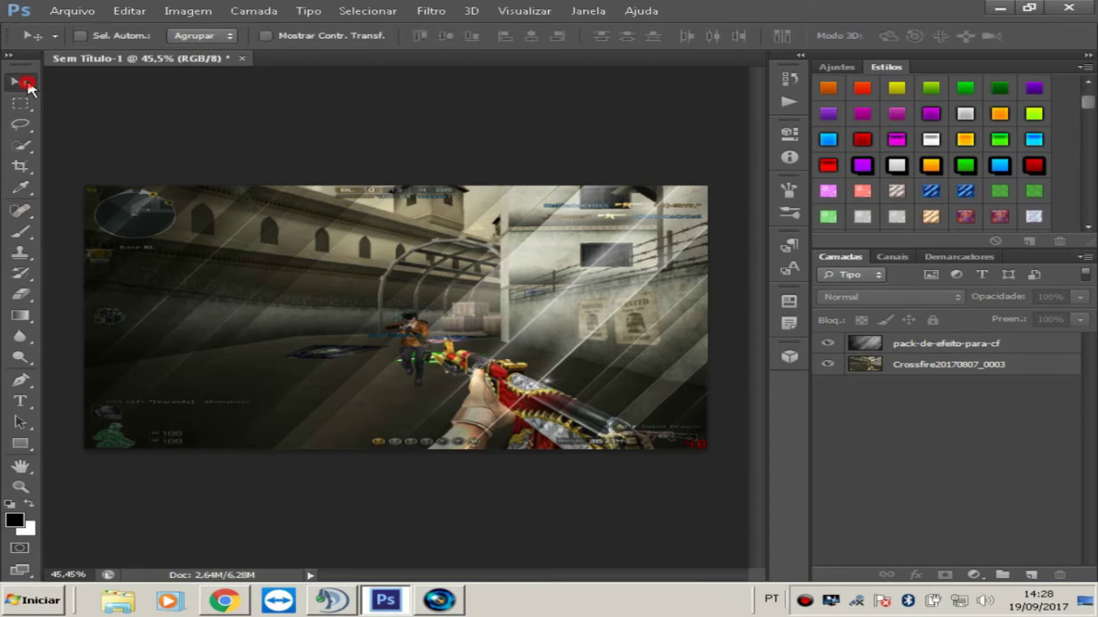
scroll(515, 434, "down", 3)
scroll(534, 417, "down", 2)
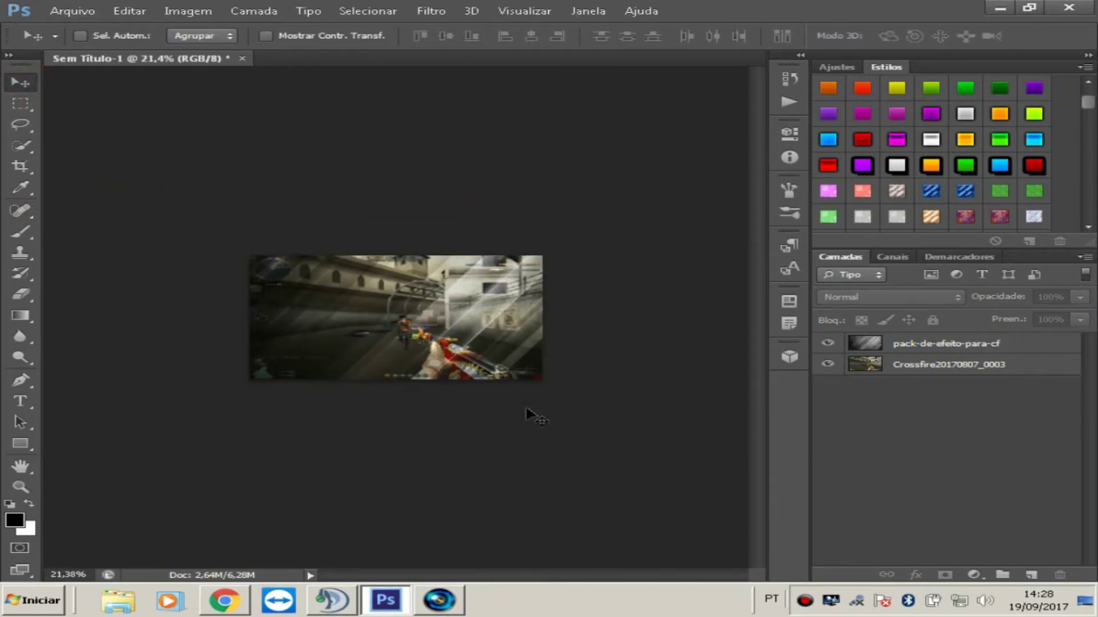
scroll(535, 417, "up", 3)
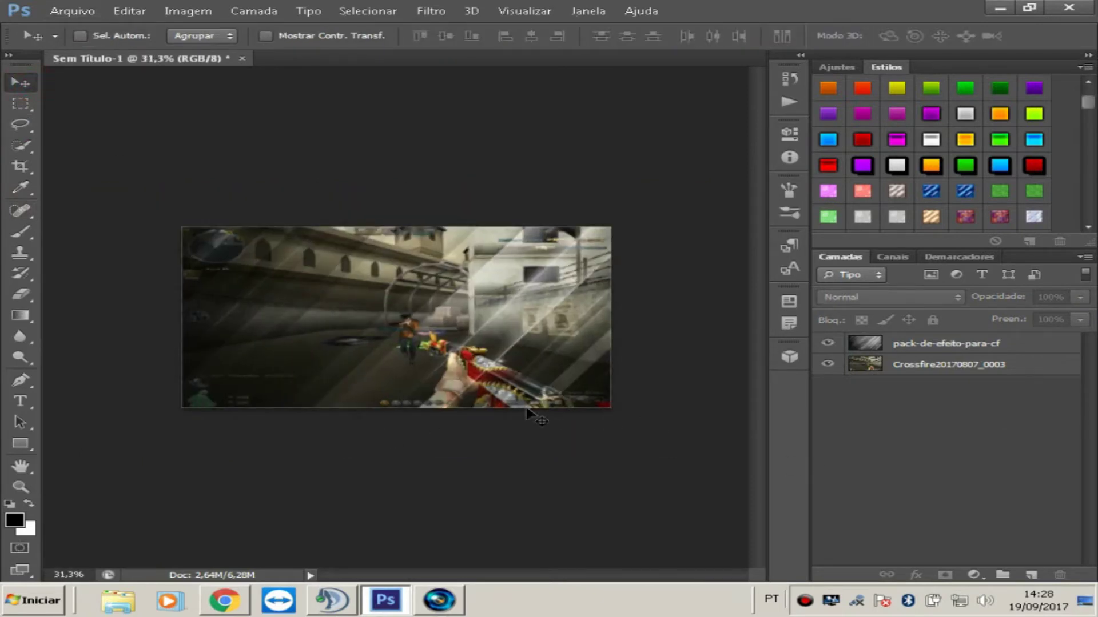
scroll(617, 277, "up", 2)
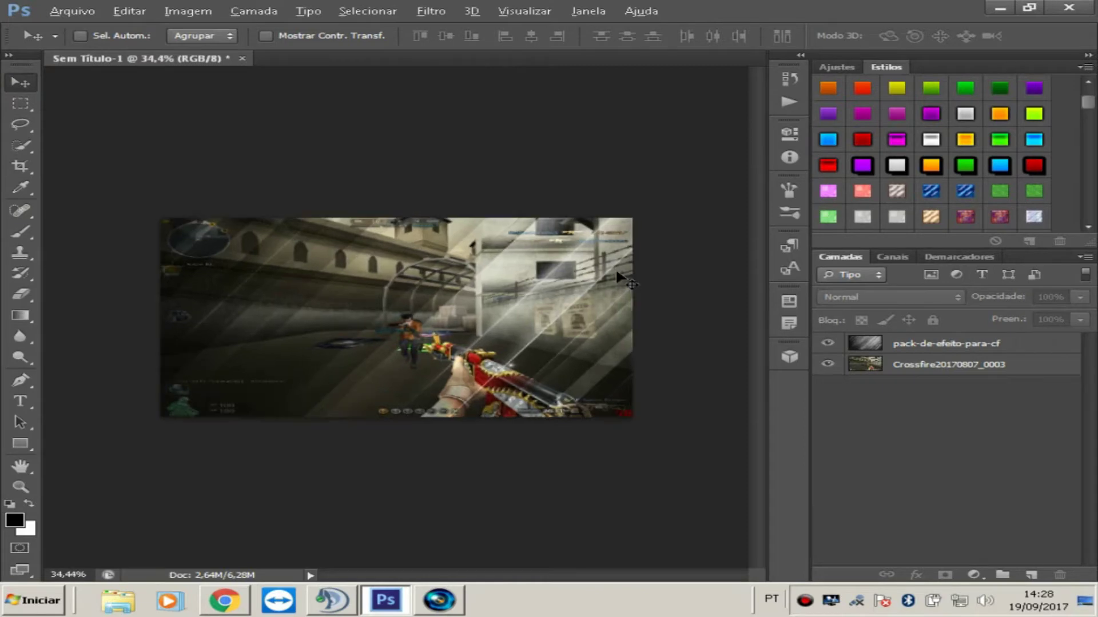
Select a thin strip along the bottom edge of the canvas, spanning its full width, with the Rectangular Marquee tool.
scroll(617, 273, "up", 2)
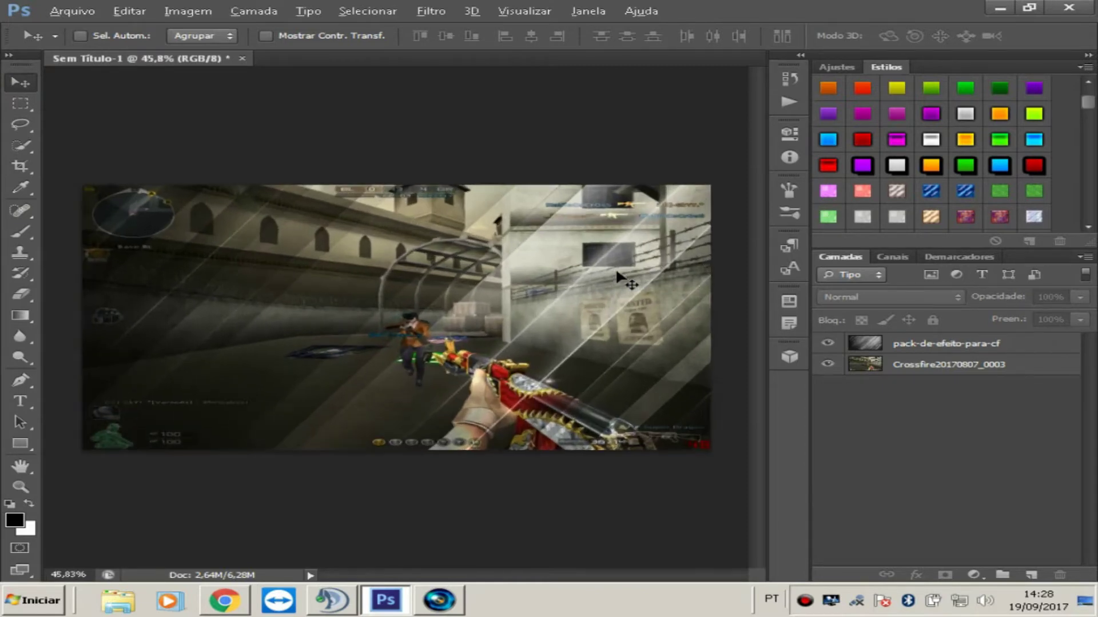
left_click(20, 103)
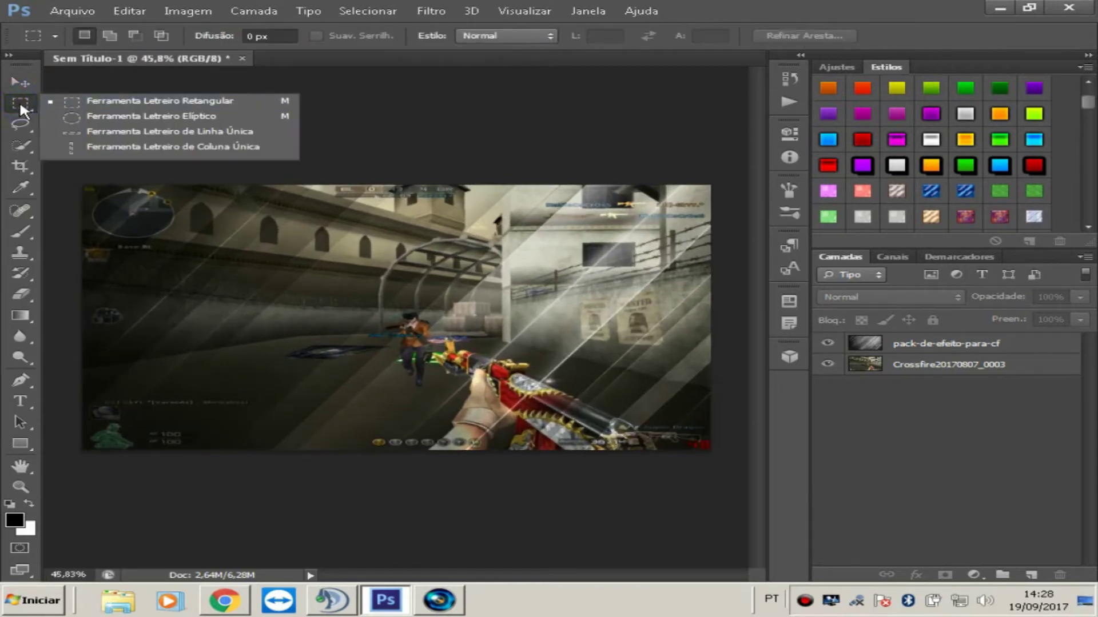
left_click(18, 105)
left_click(20, 103)
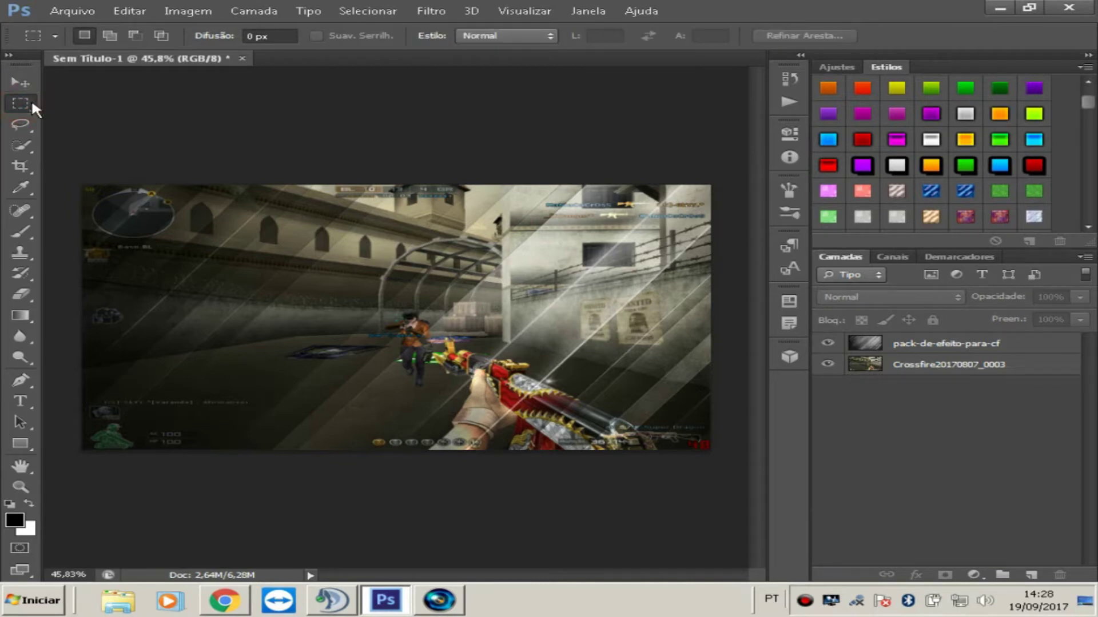
left_click(15, 105)
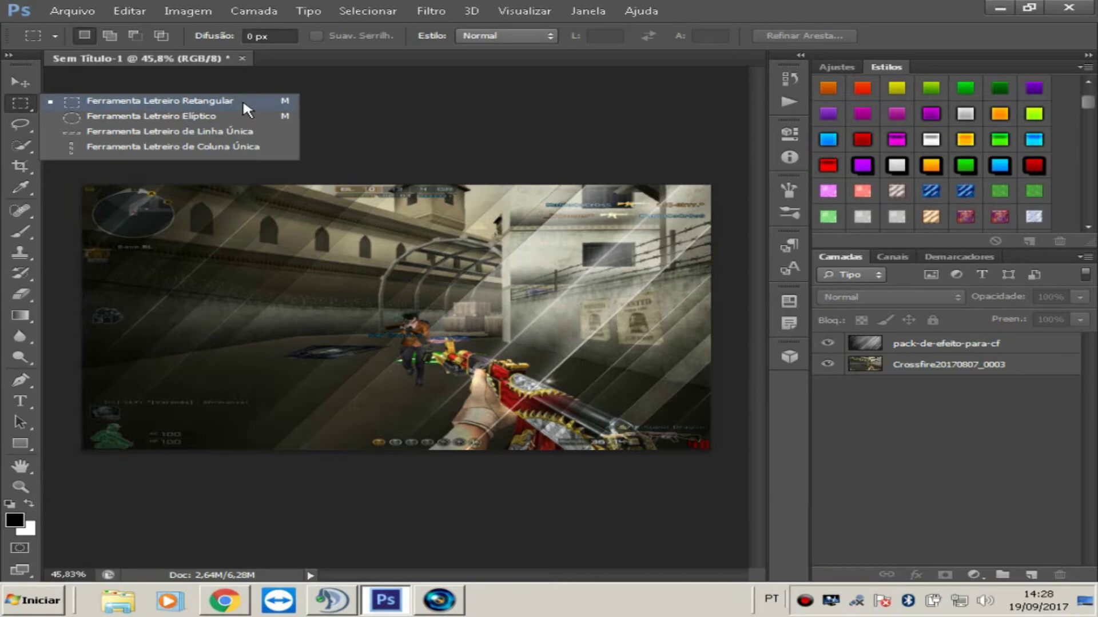
left_click(22, 105)
left_click_drag(81, 407, 194, 495)
left_click(83, 454)
left_click_drag(81, 429, 785, 536)
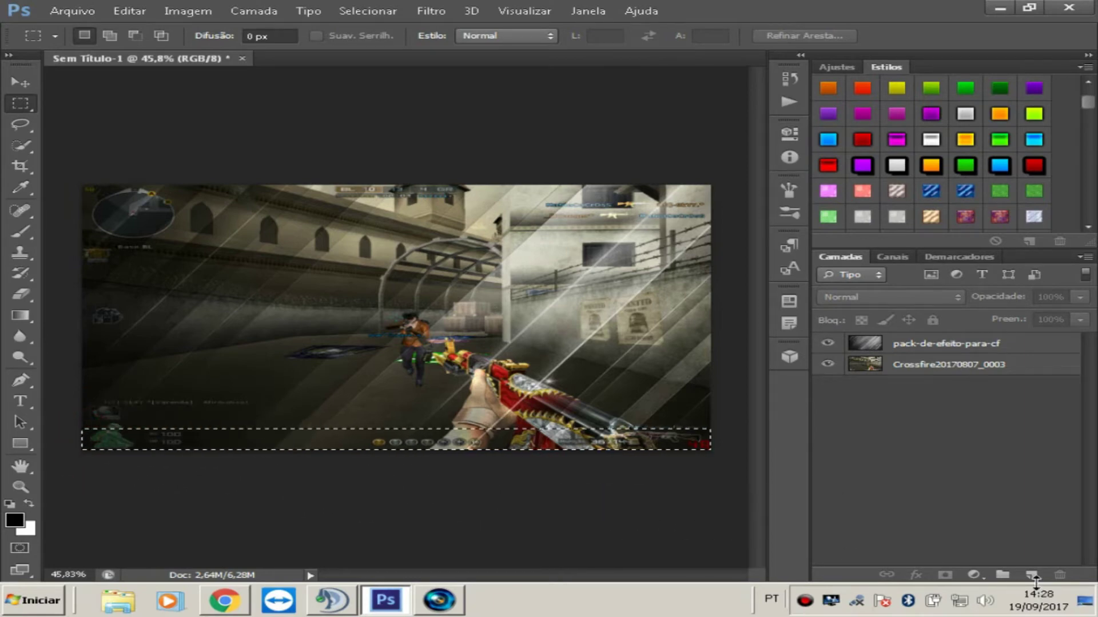
Add a new layer below pack-de-efeito-para-cf, fill the selected strip with black and deselect.
left_click(1031, 574)
left_click_drag(935, 343, 923, 372)
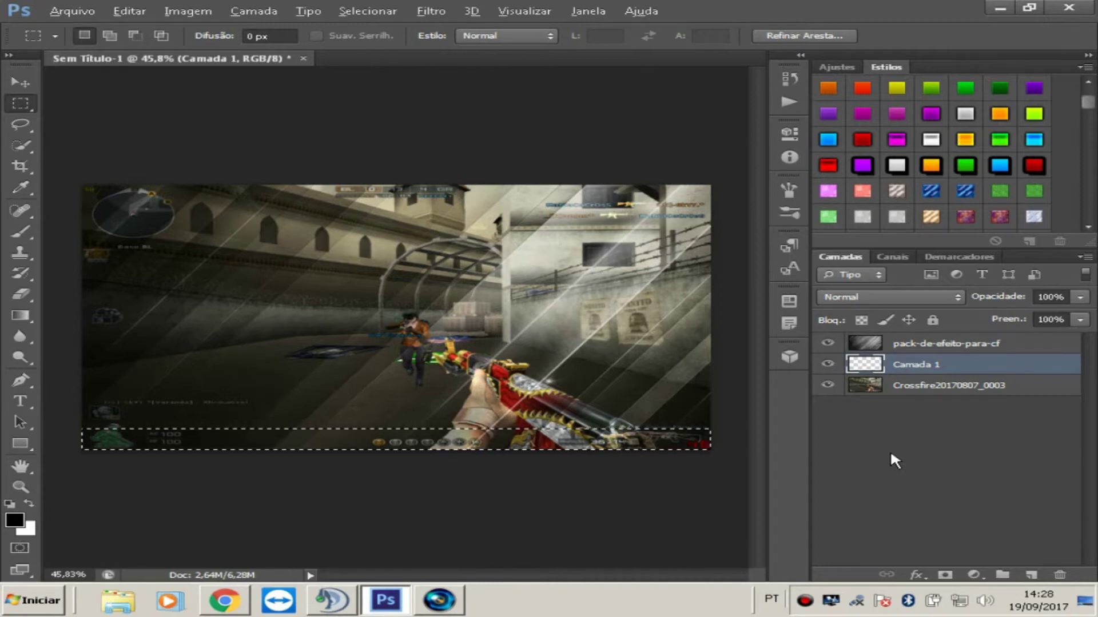
key("alt+BackSpace")
key("ctrl+d")
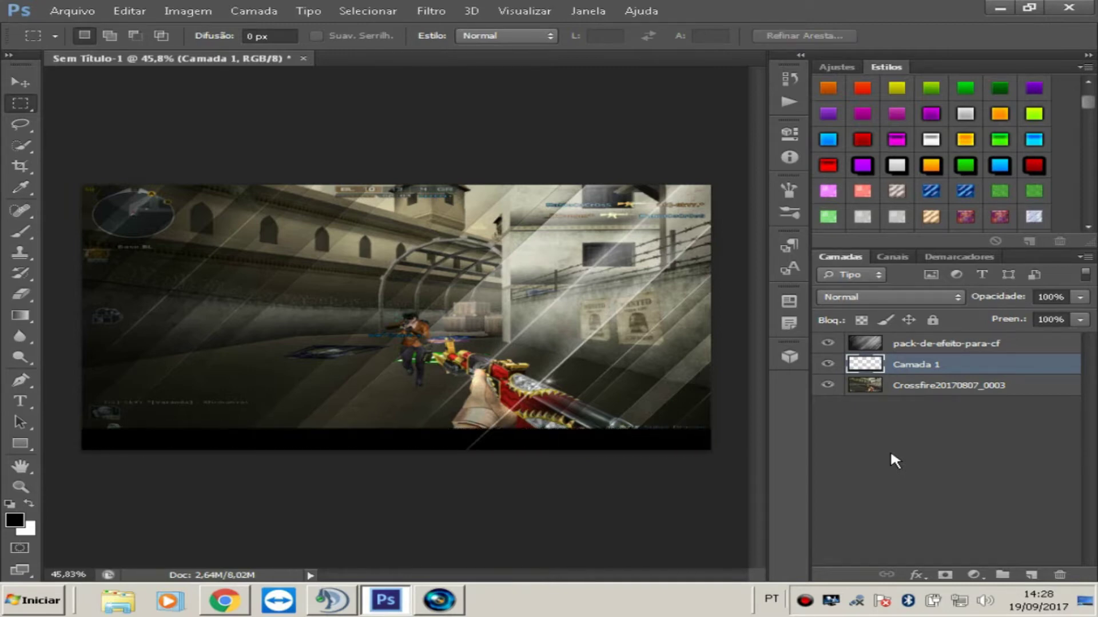
Apply the orange preset style with a dark glow to the bottom strip's layer and disable its Brilho Externo effect.
left_click(1000, 114)
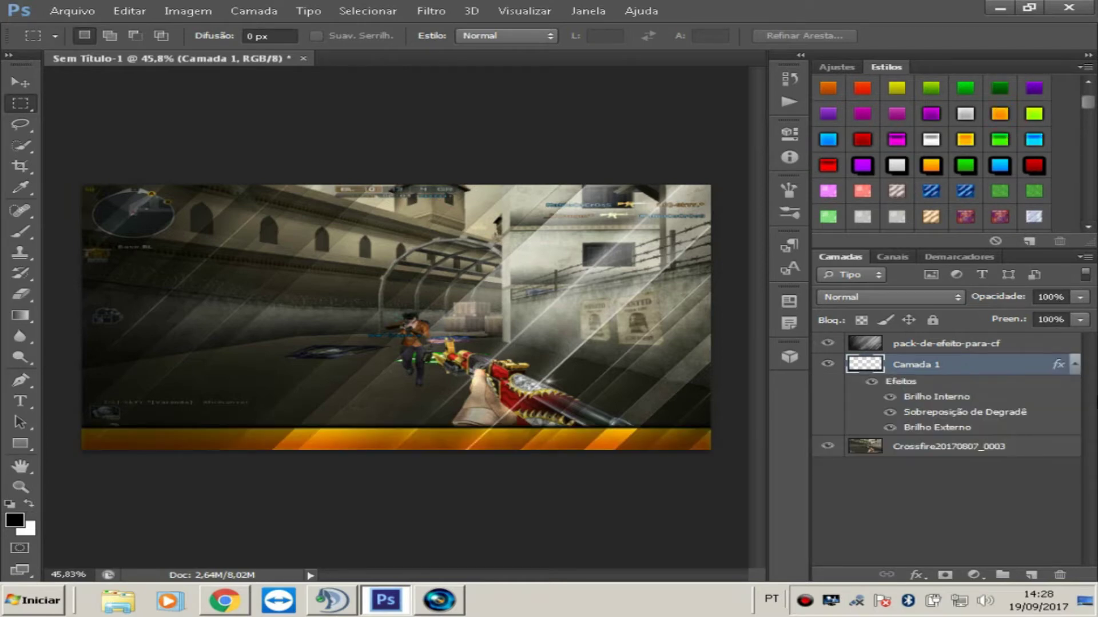
left_click(1074, 367)
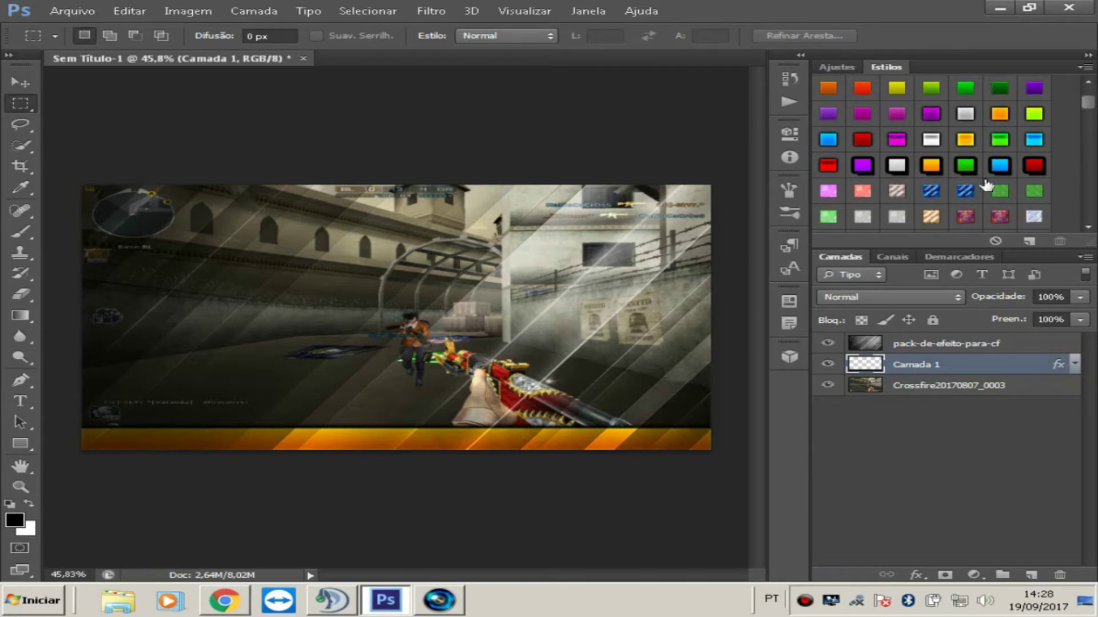
left_click(992, 367)
double_click(993, 371)
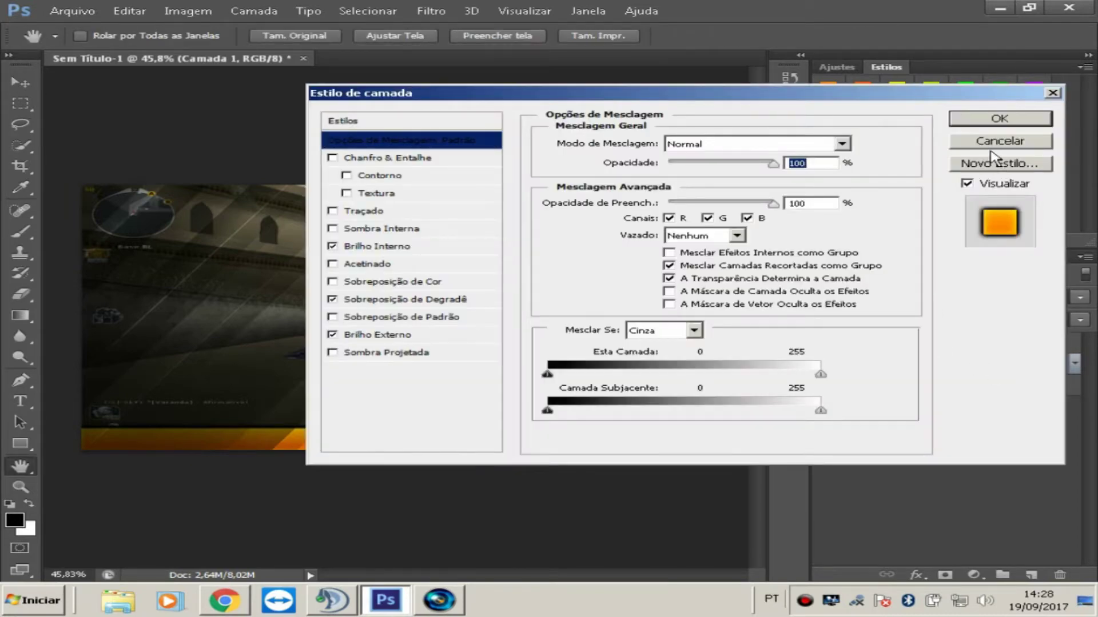
left_click(975, 140)
double_click(998, 363)
left_click(332, 334)
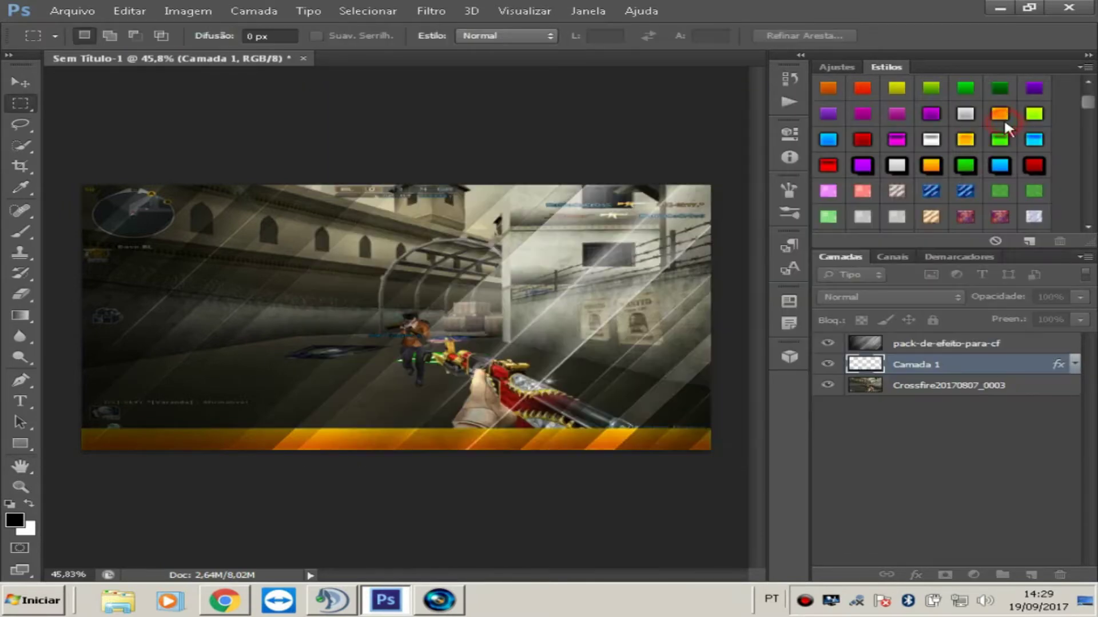
left_click(1001, 118)
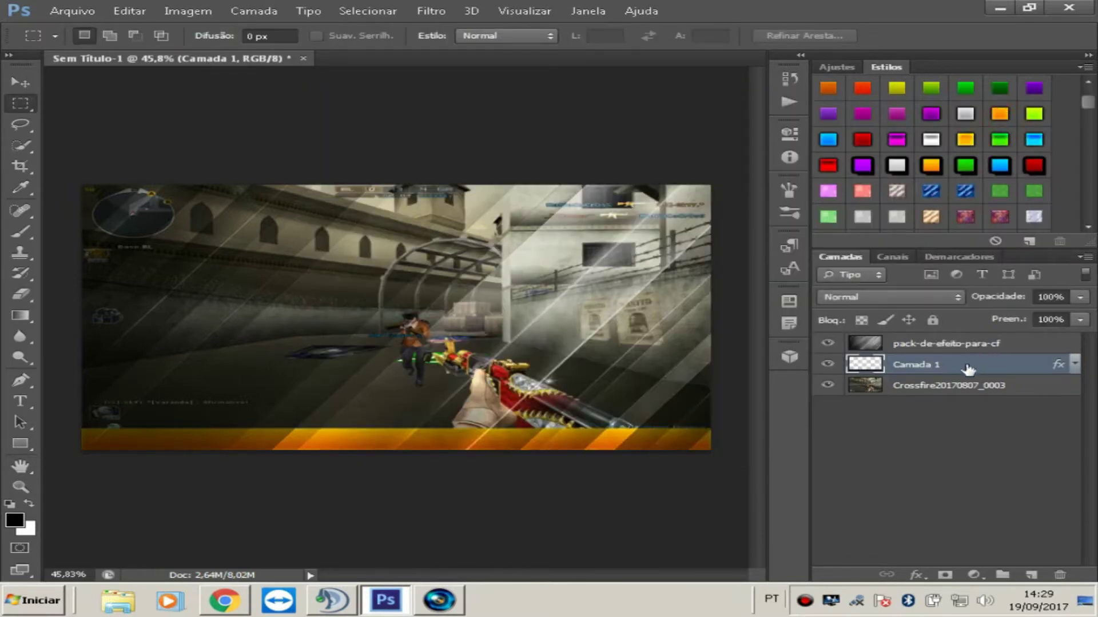
Duplicate the bottom strip's layer and move the copy to the top edge of the canvas.
key("ctrl+j")
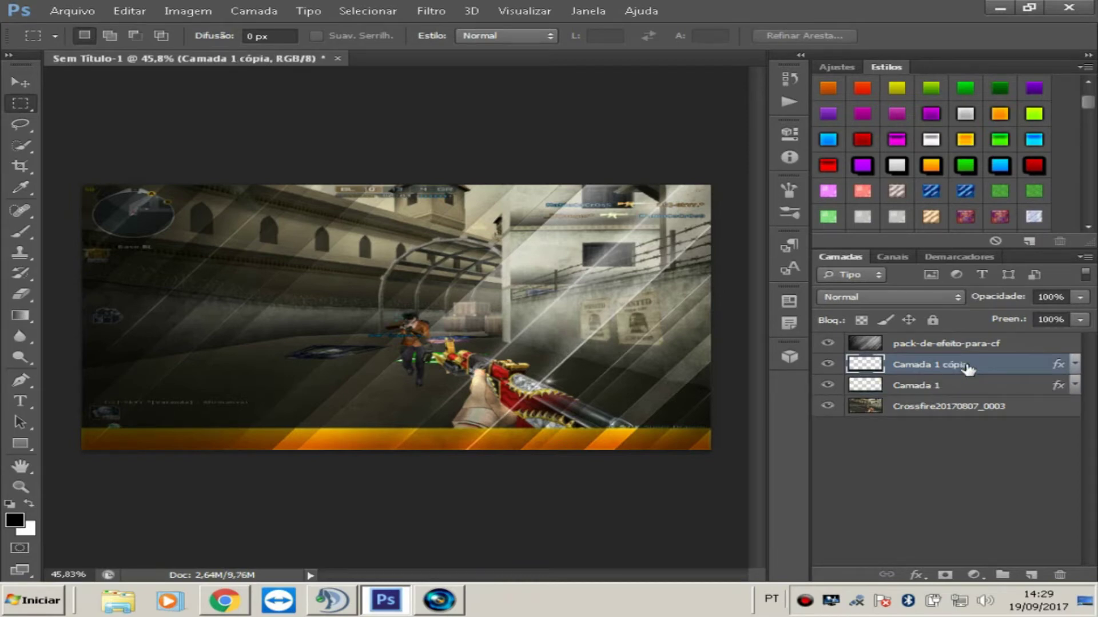
key("ctrl+t")
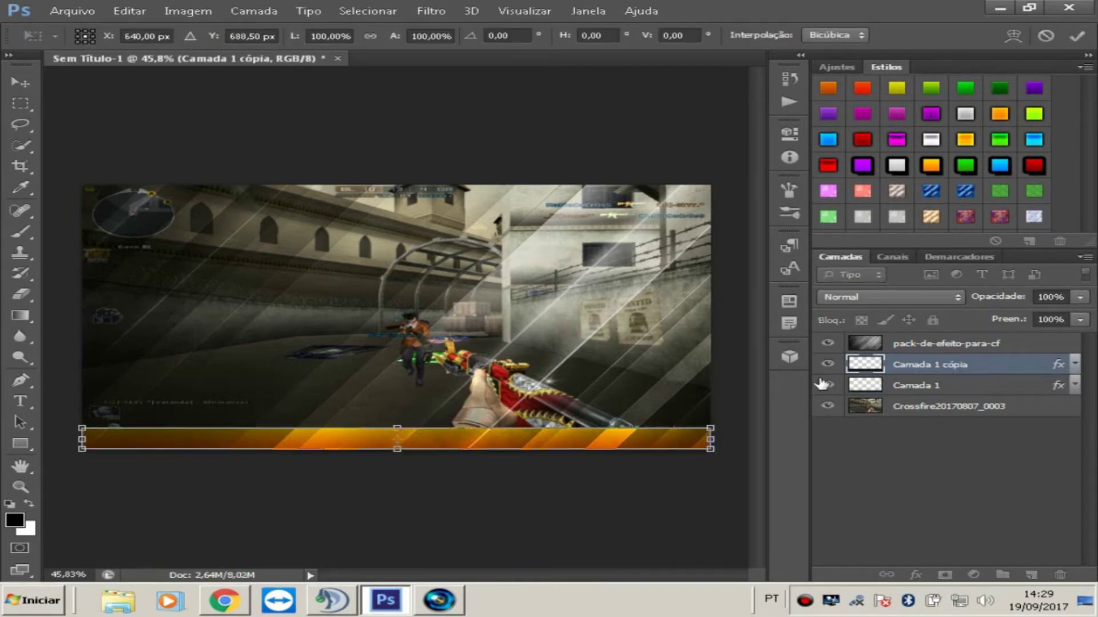
left_click_drag(559, 441, 569, 194)
left_click(20, 81)
left_click(426, 235)
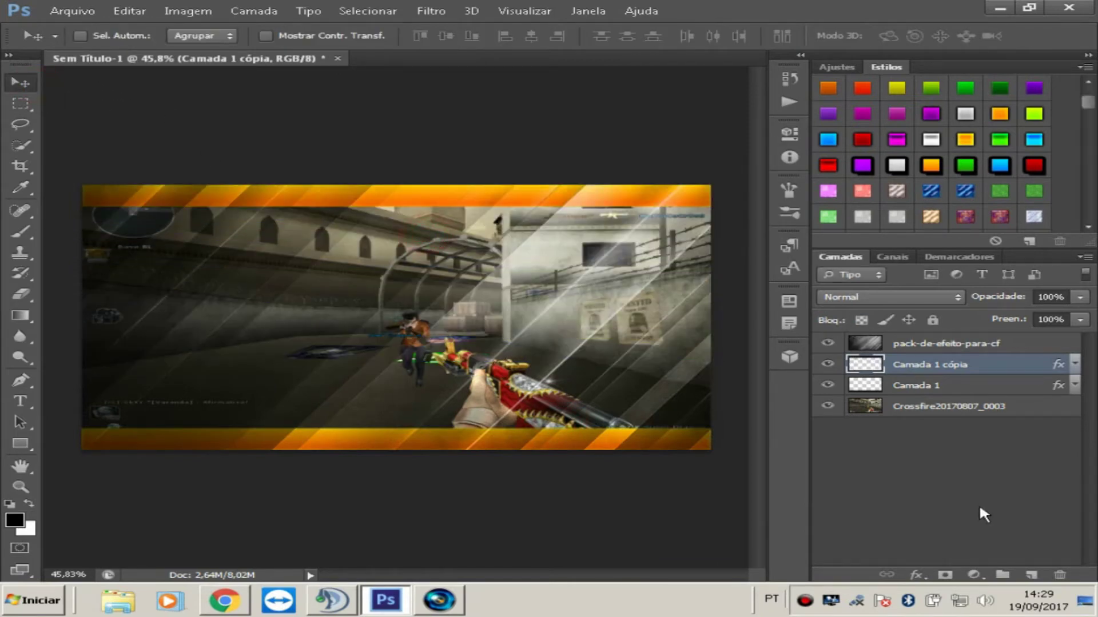
left_click(1008, 522)
Apply the yellow preset style to both the bottom and the top strip layers.
left_click(948, 388)
scroll(955, 160, "up", 1)
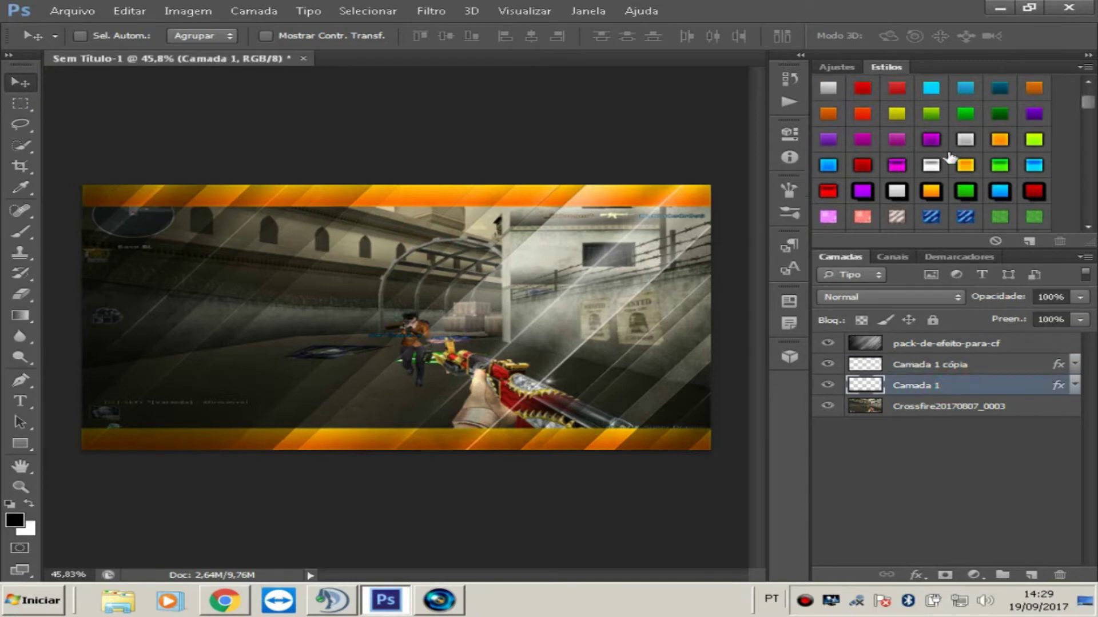
left_click(896, 114)
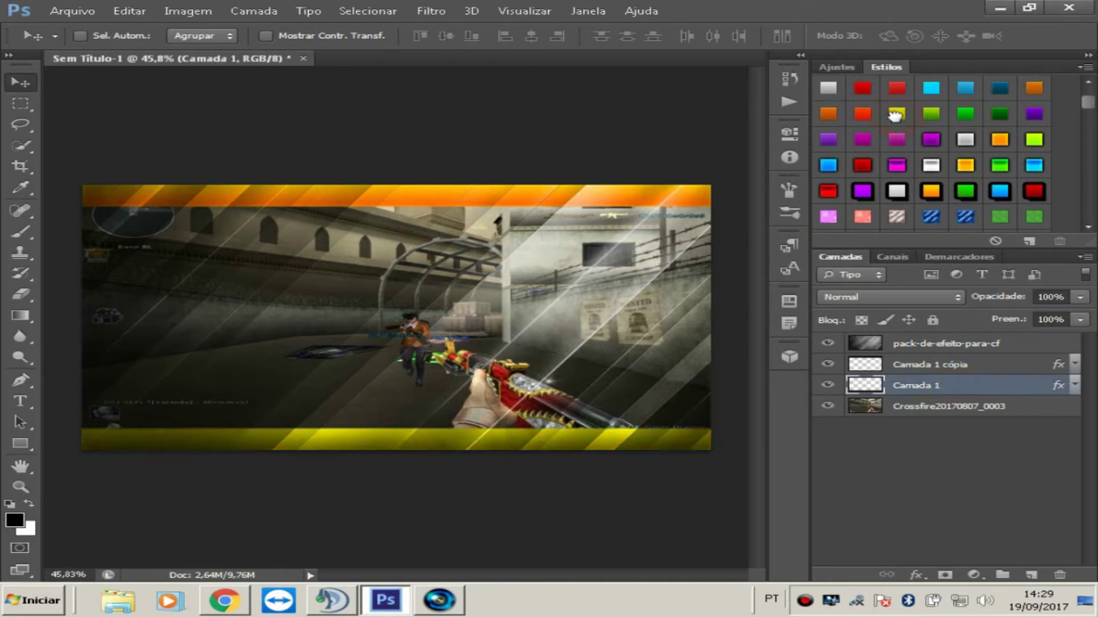
left_click(991, 371)
left_click(898, 114)
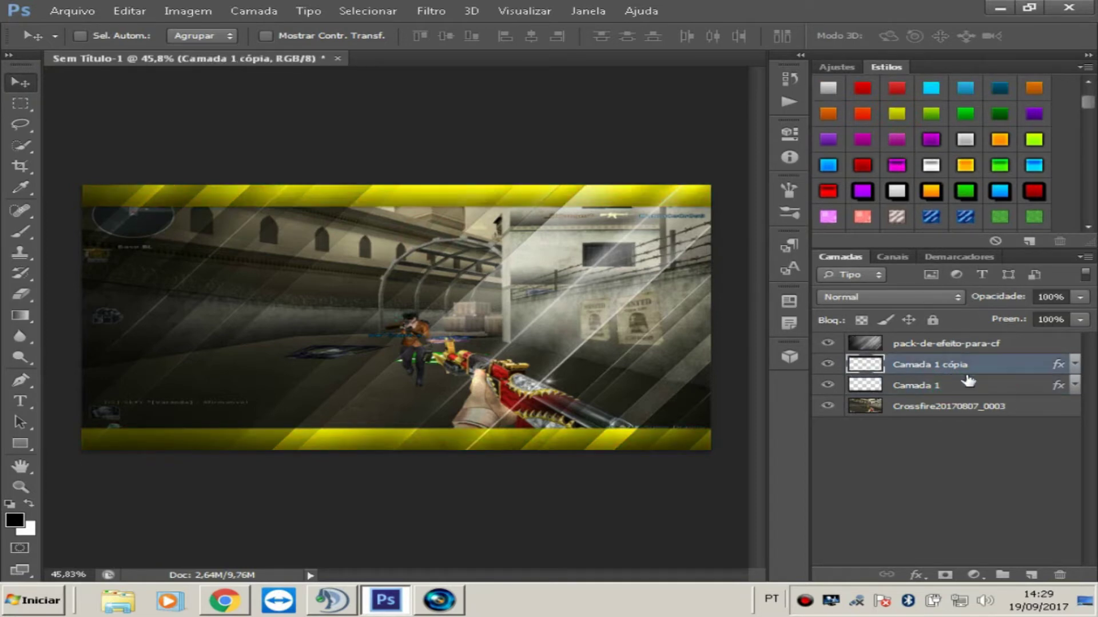
Disable the Sombra Projetada effect on both yellow strip layers.
double_click(1010, 370)
left_click(393, 352)
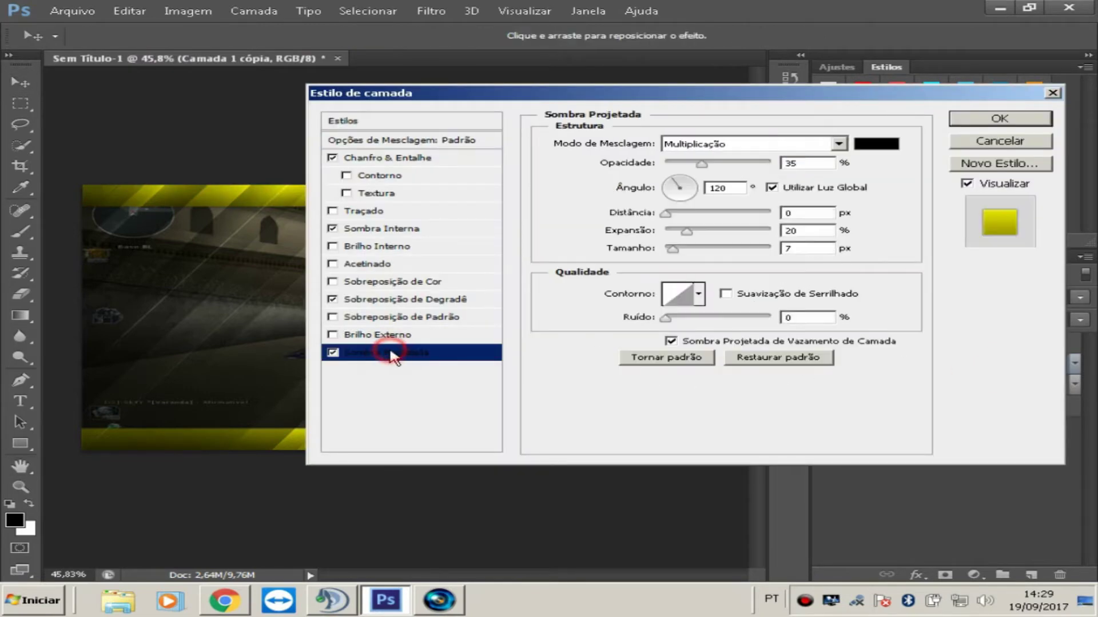
left_click(333, 352)
left_click(999, 119)
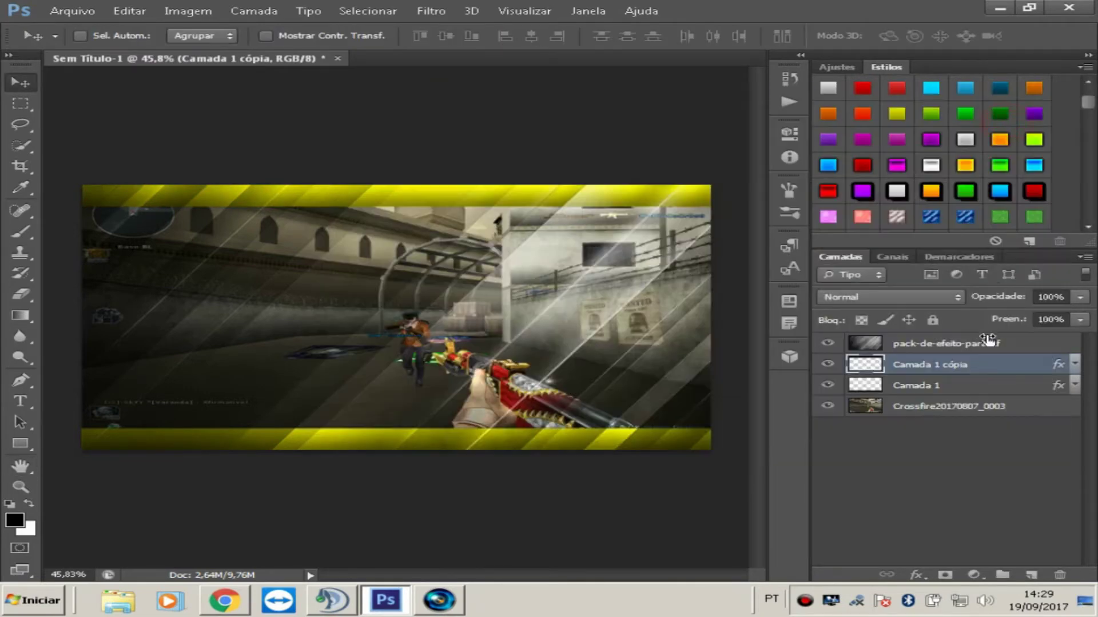
double_click(972, 387)
left_click(332, 352)
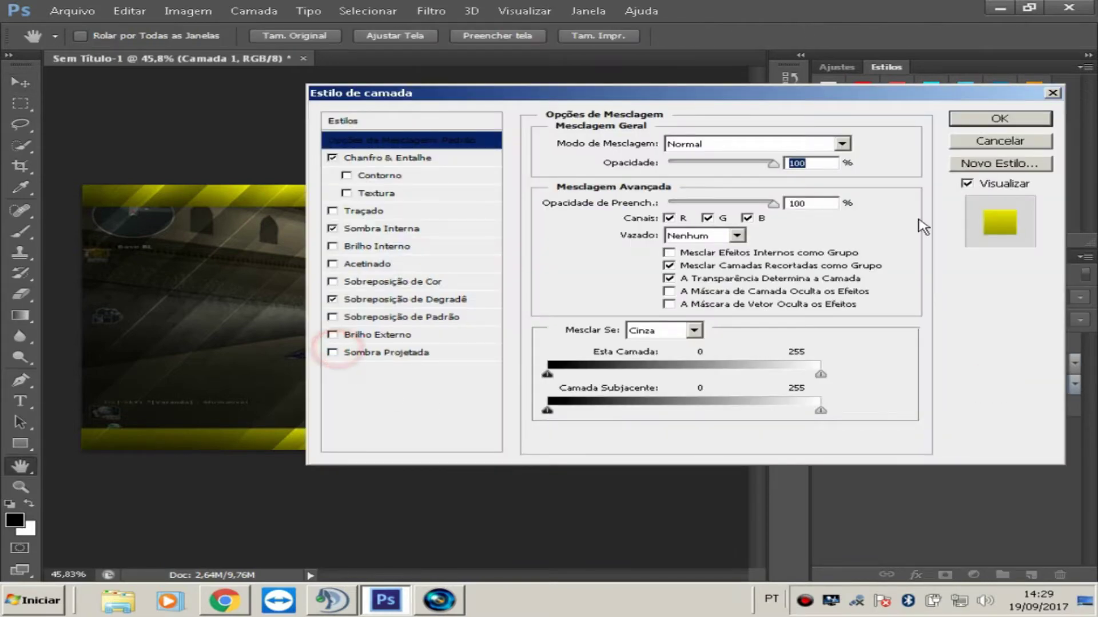
left_click(999, 118)
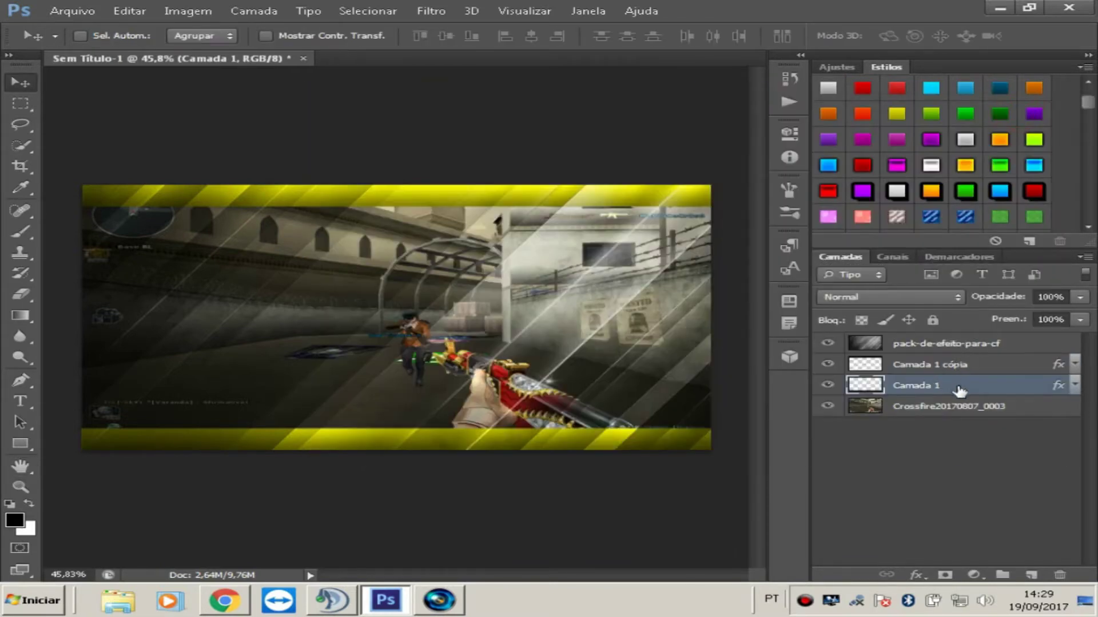
Apply the Desfoque de Caixa filter with its preset radius to the bottom strip and to the top strip.
left_click(431, 11)
mouse_move(490, 173)
left_click(760, 234)
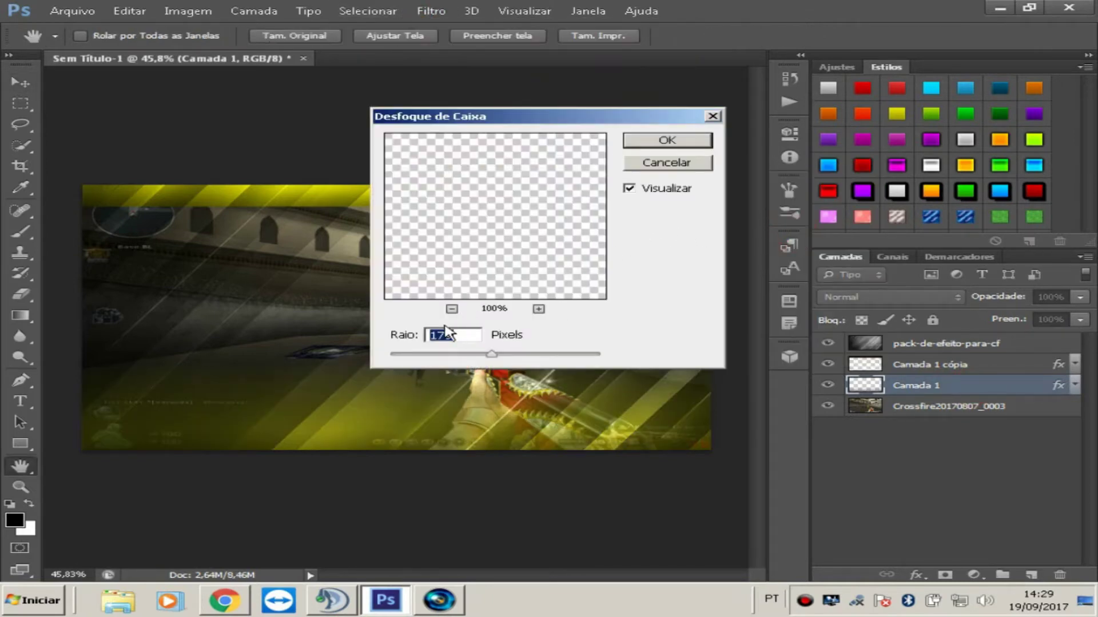
left_click(663, 141)
left_click(908, 367)
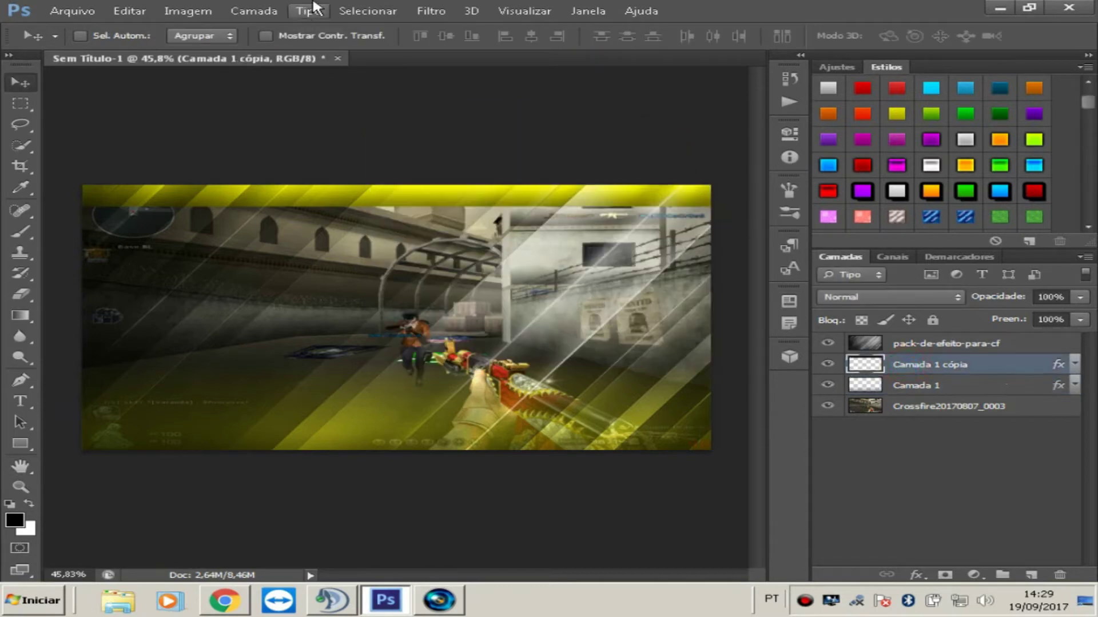
left_click(431, 10)
mouse_move(506, 176)
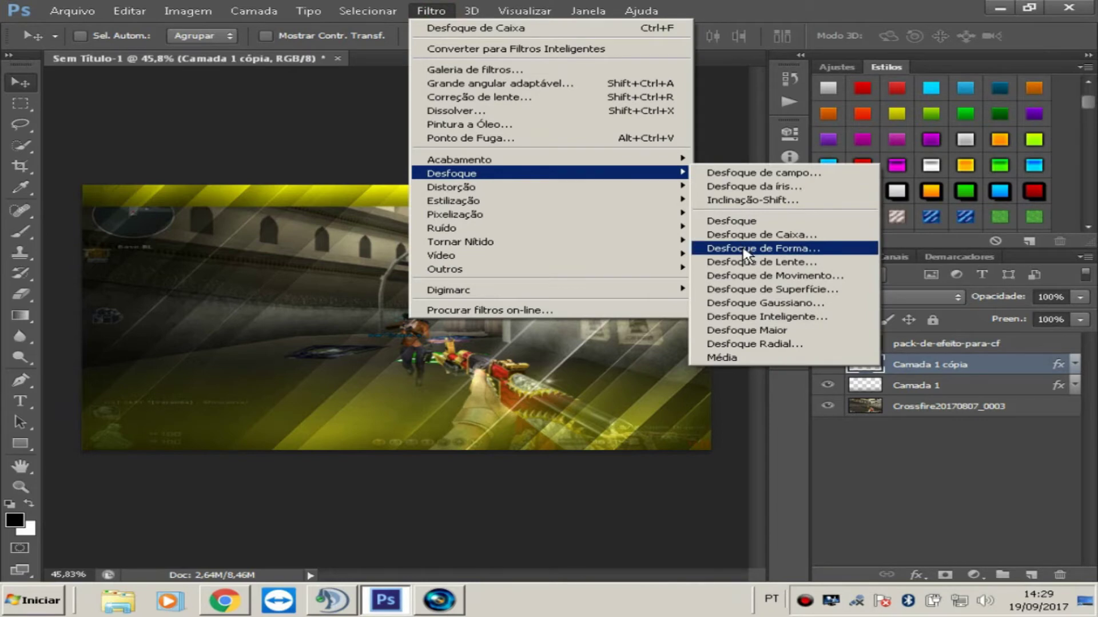
left_click(754, 233)
left_click(679, 143)
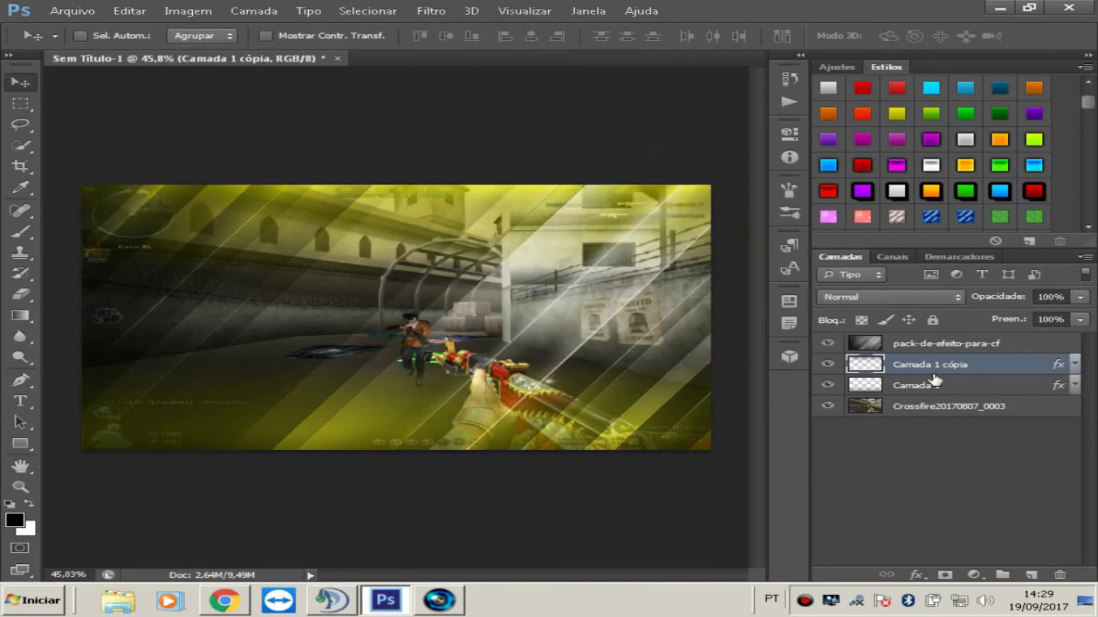
left_click(960, 389)
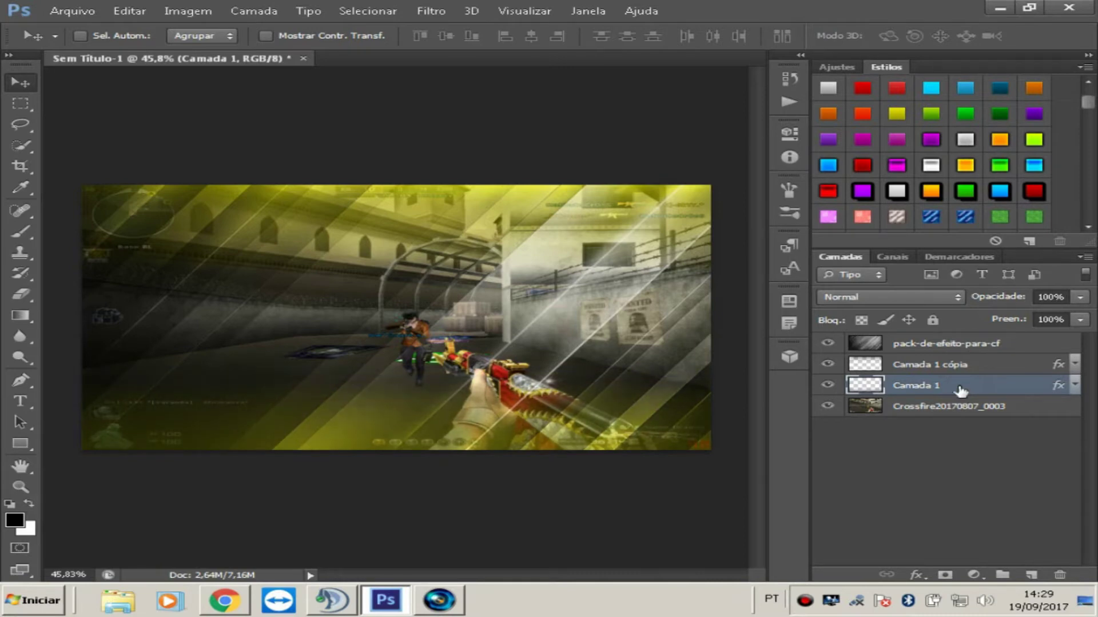
left_click(988, 373)
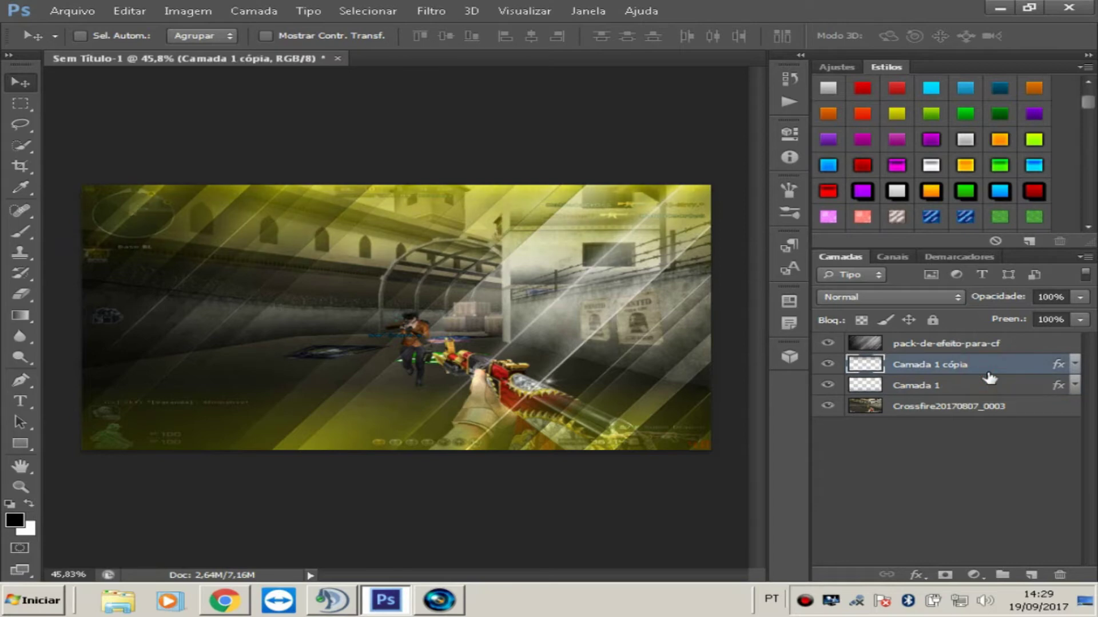
left_click(968, 487)
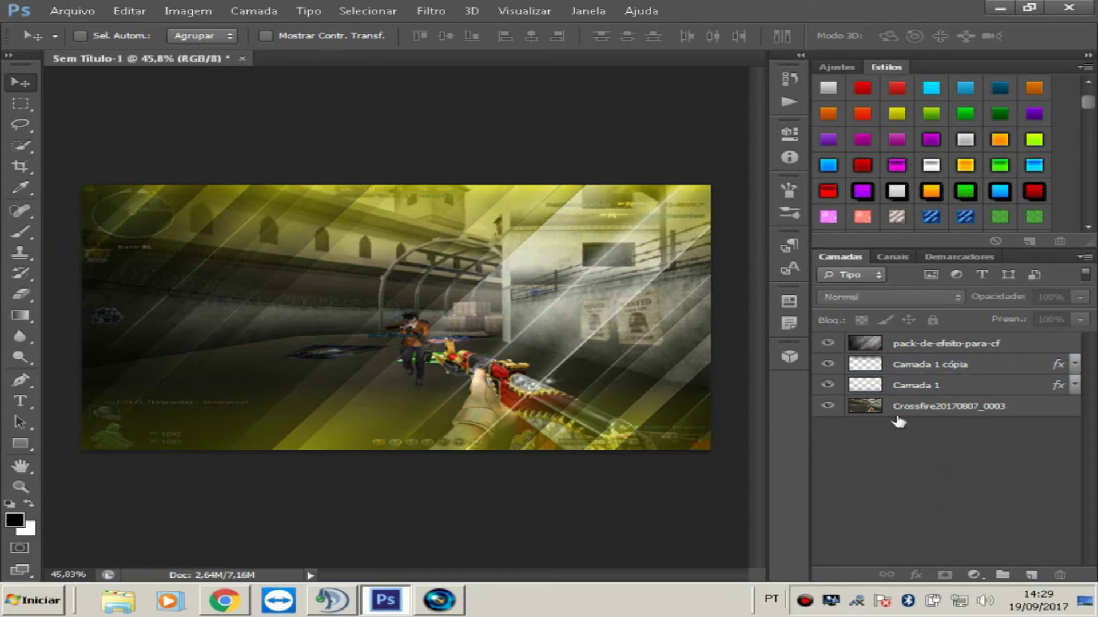
Place the anonymous face render from the PARA PHOTOSHOP folder directly above the Crossfire20170807_0003 screenshot layer.
left_click(951, 410)
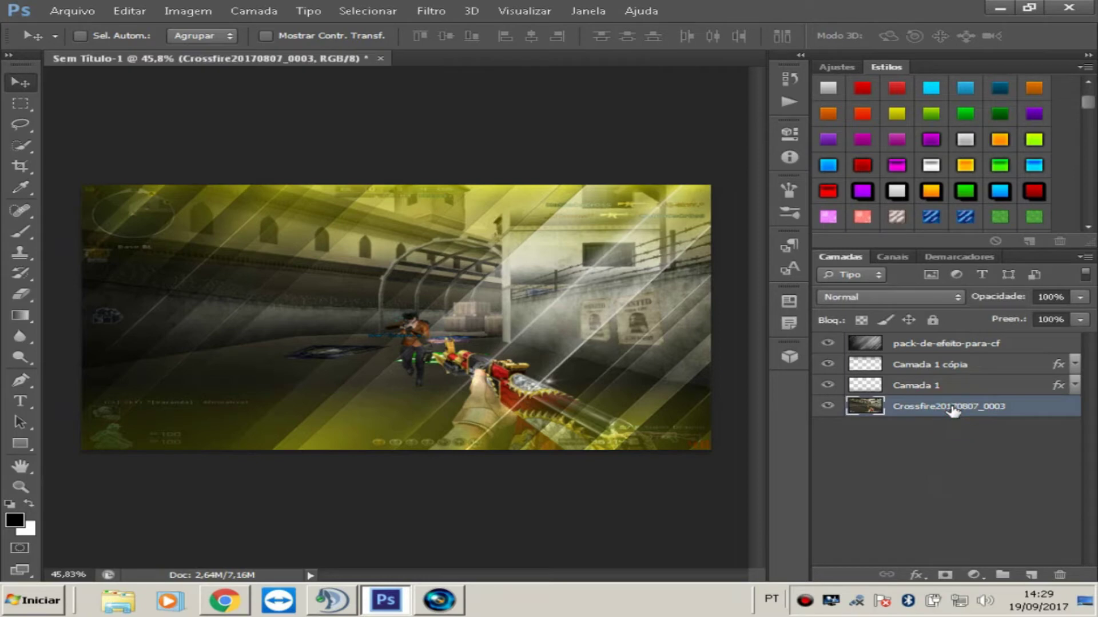
left_click(68, 11)
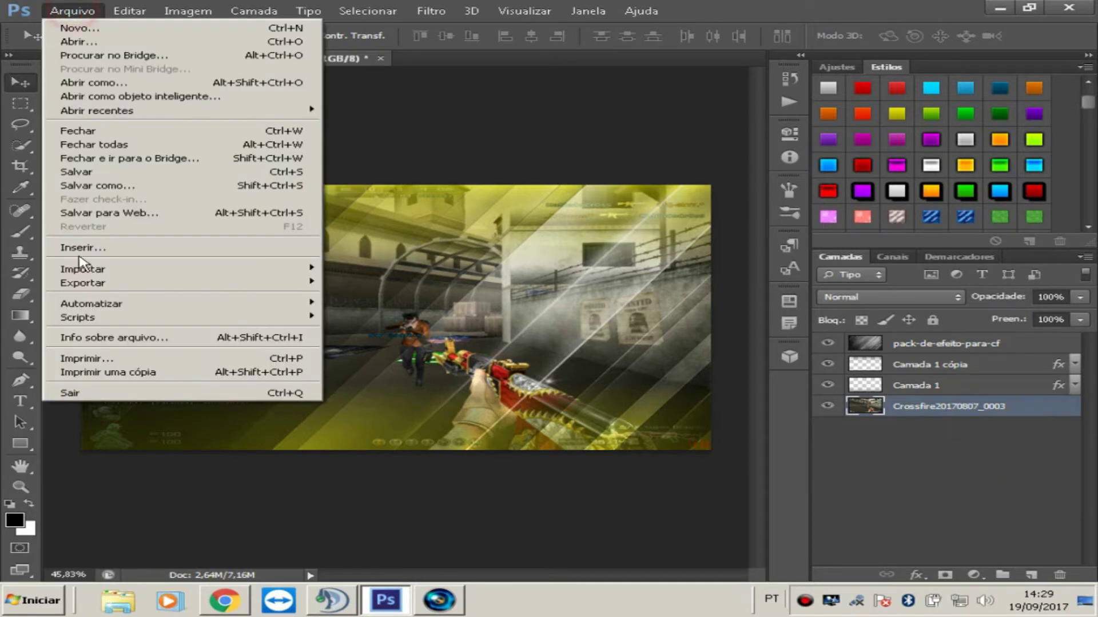
left_click(80, 246)
left_click(253, 240)
double_click(693, 147)
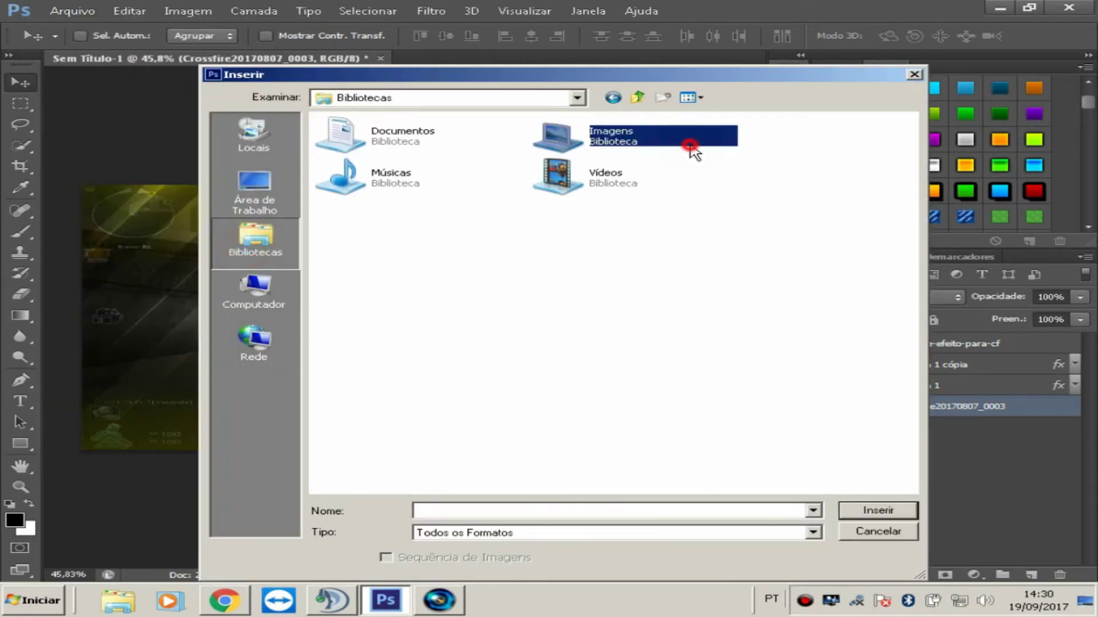
double_click(472, 407)
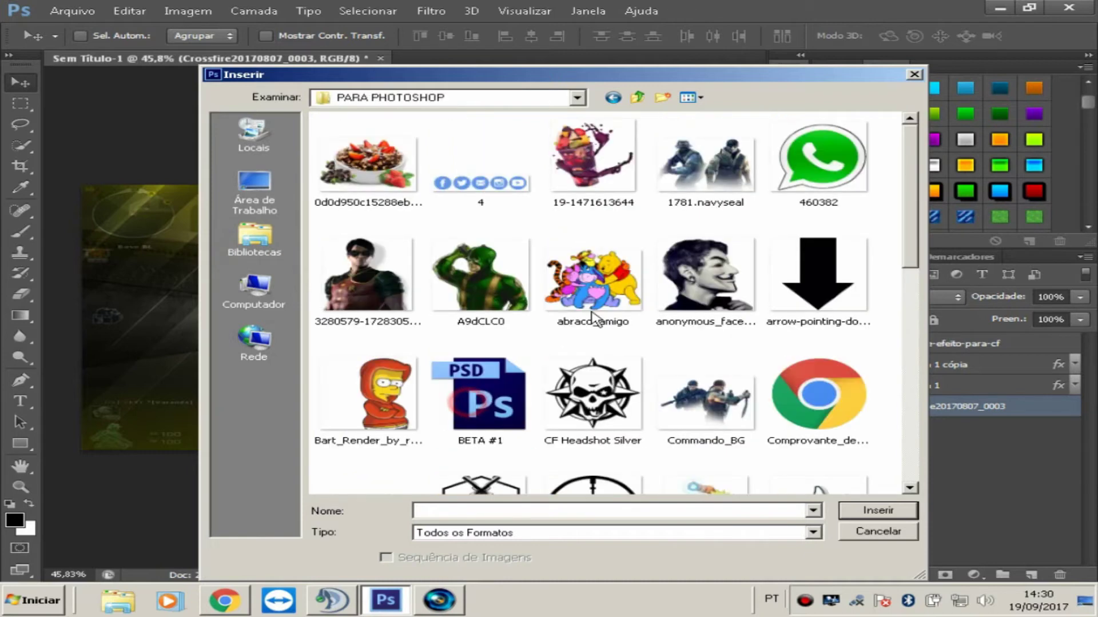
double_click(704, 262)
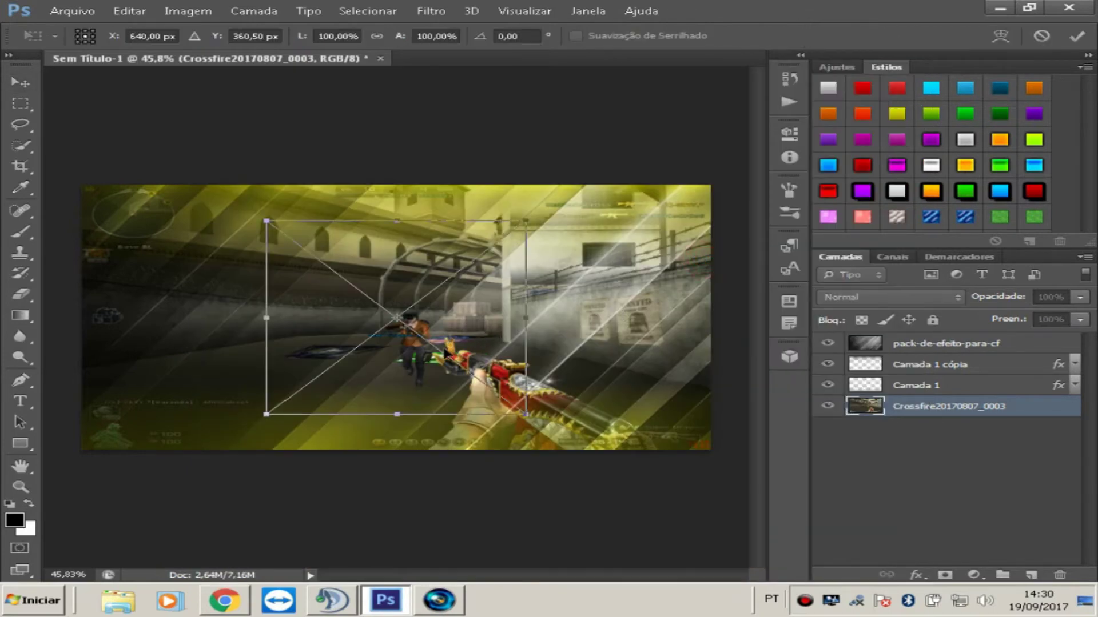
Scale the face render to about 62% width and 59% height, place it in the canvas's lower-left corner and apply the placement.
left_click_drag(442, 366, 275, 389)
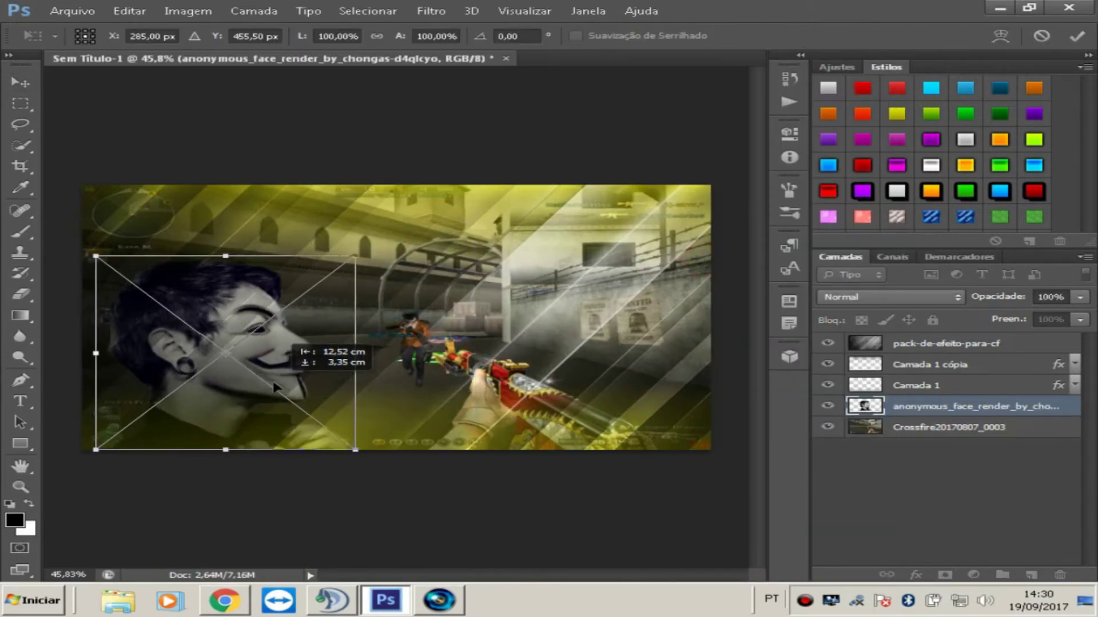
left_click_drag(362, 258, 253, 350)
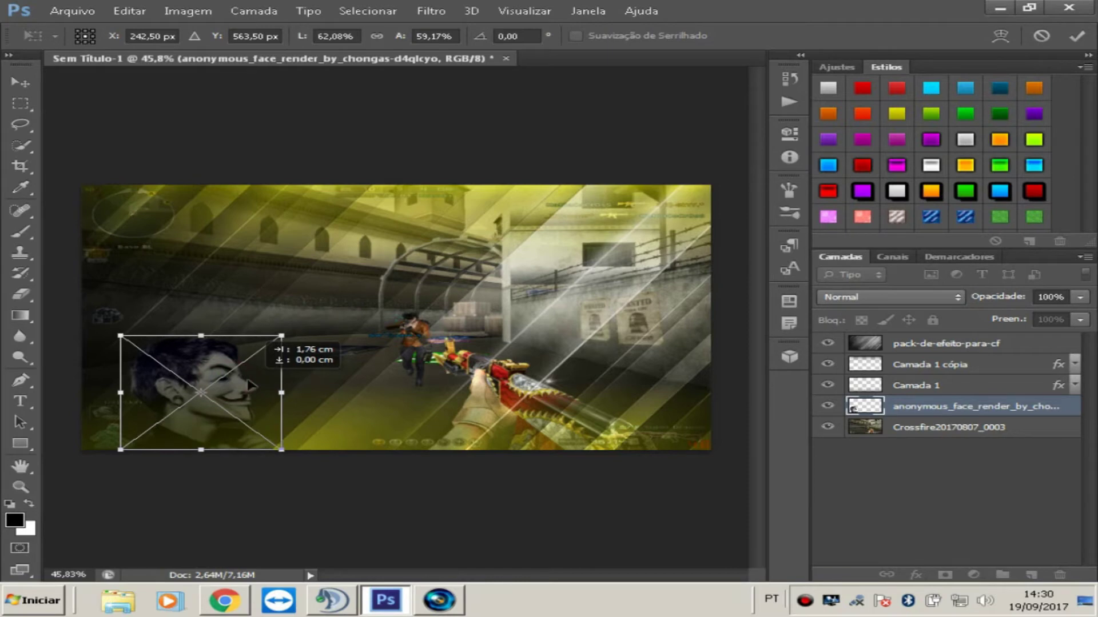
left_click(20, 82)
left_click(426, 234)
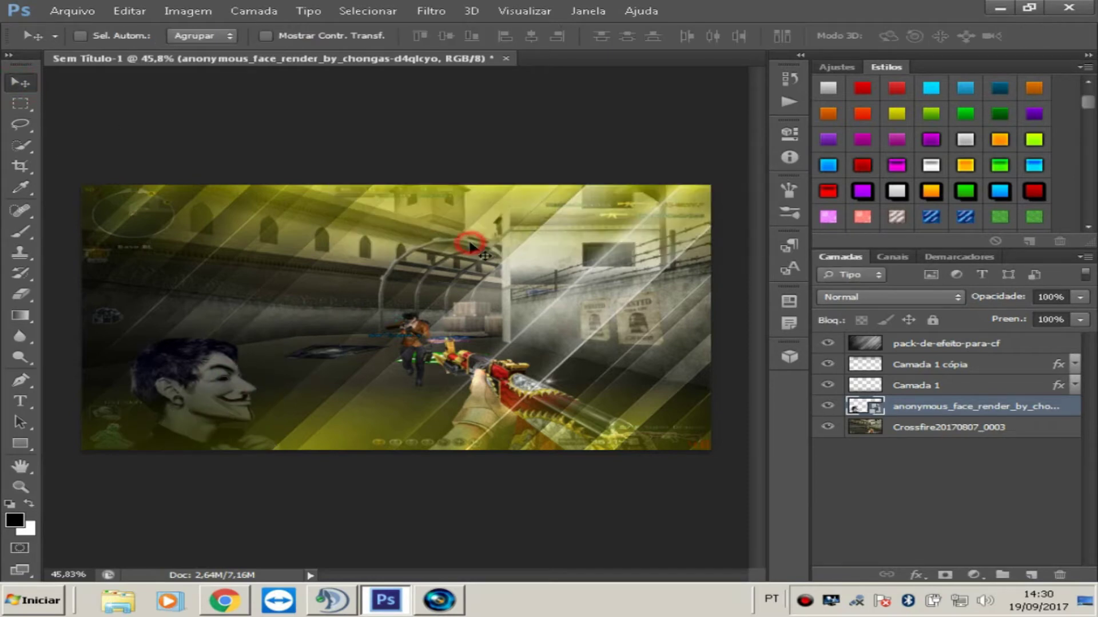
Rasterize the anonymous face render layer.
left_click(981, 522)
right_click(936, 412)
left_click(673, 237)
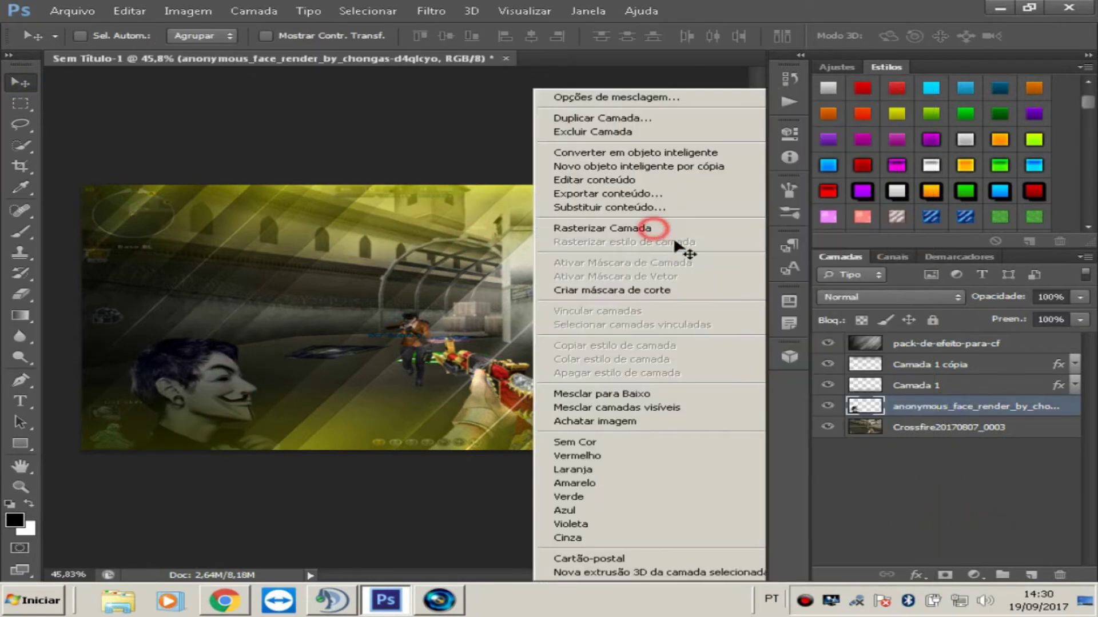
Group all five layers, from the CrossFire screenshot up to pack-de-efeito-para-cf, into one layer group.
left_click(965, 403, "shift")
left_click(961, 406, "ctrl")
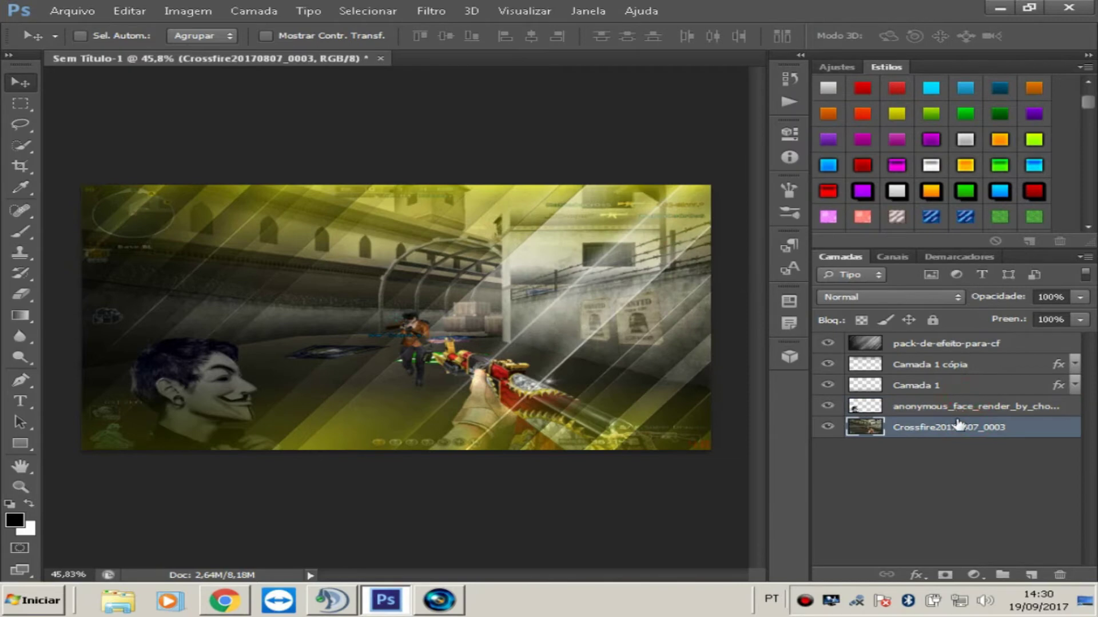
left_click(993, 406, "ctrl")
left_click(995, 385, "ctrl")
left_click(994, 364, "ctrl")
left_click(995, 345, "ctrl")
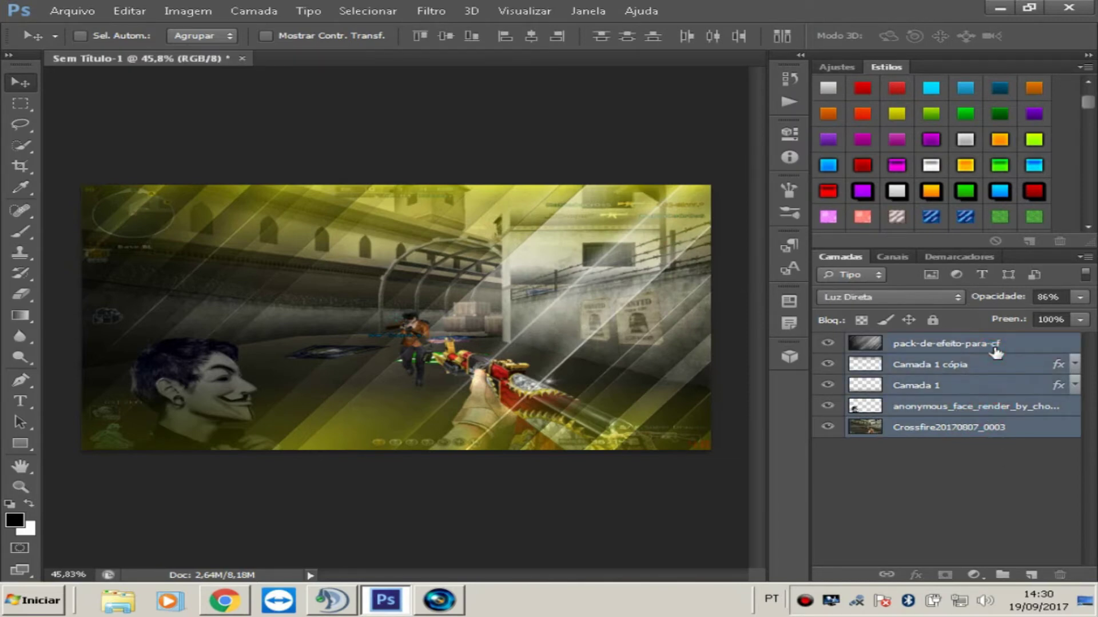
key("ctrl+g")
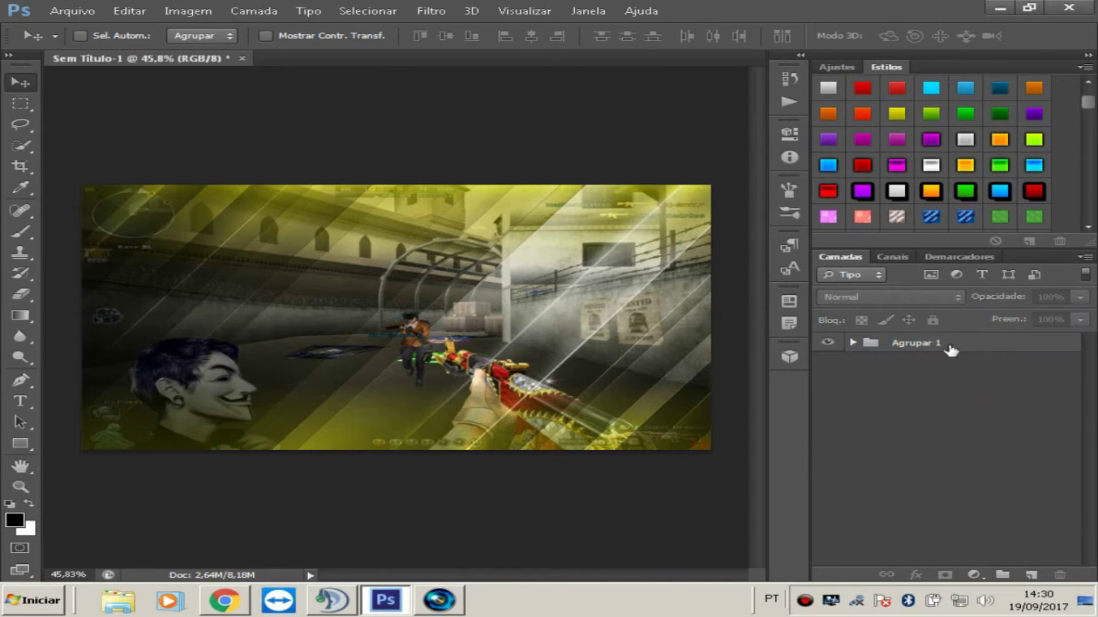
scroll(358, 395, "down", 2)
scroll(359, 395, "up", 3)
scroll(358, 395, "down", 3)
scroll(356, 389, "up", 1)
scroll(342, 355, "up", 1)
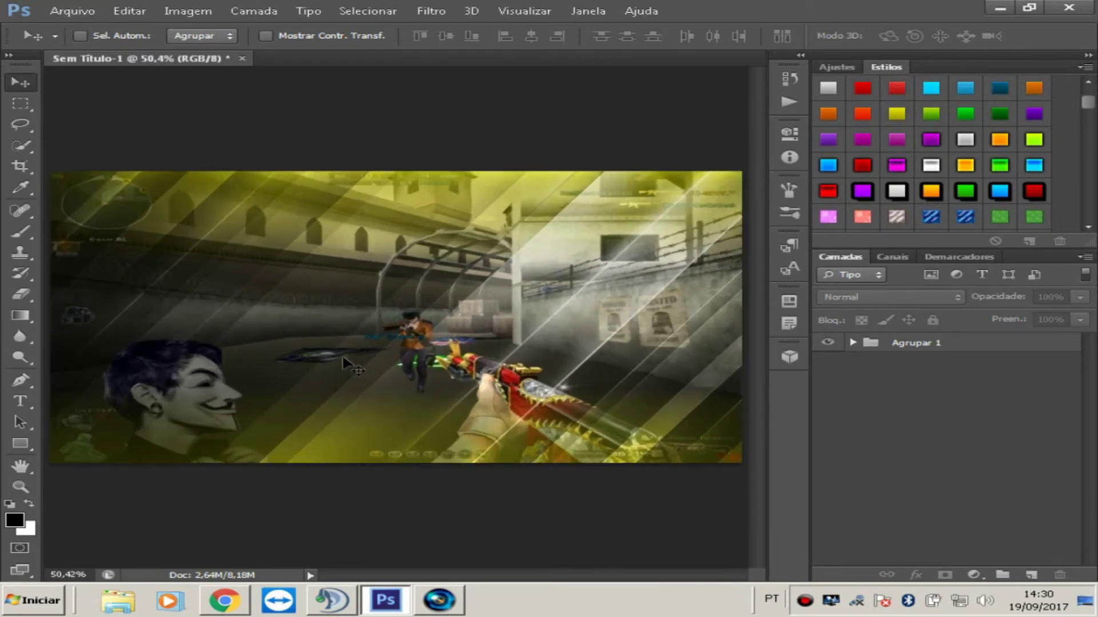
scroll(342, 354, "down", 2)
scroll(342, 355, "up", 1)
scroll(342, 354, "up", 1)
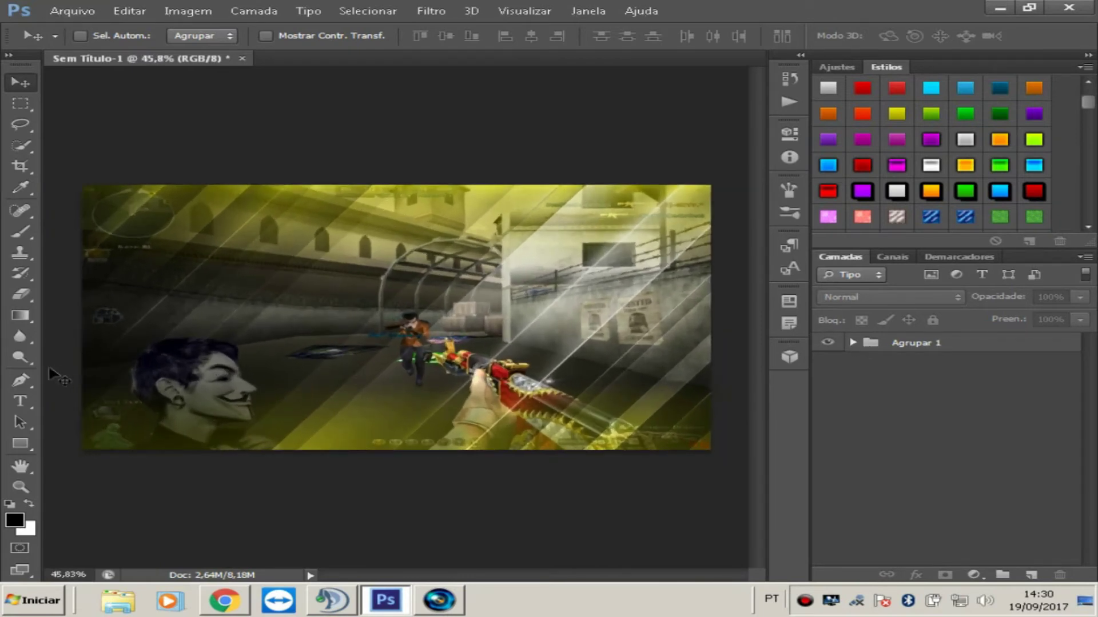
Add the text "FIZ HL E ME CHAMRAM DE WALL" in black 72 pt The Next Font above the face render.
left_click(20, 401)
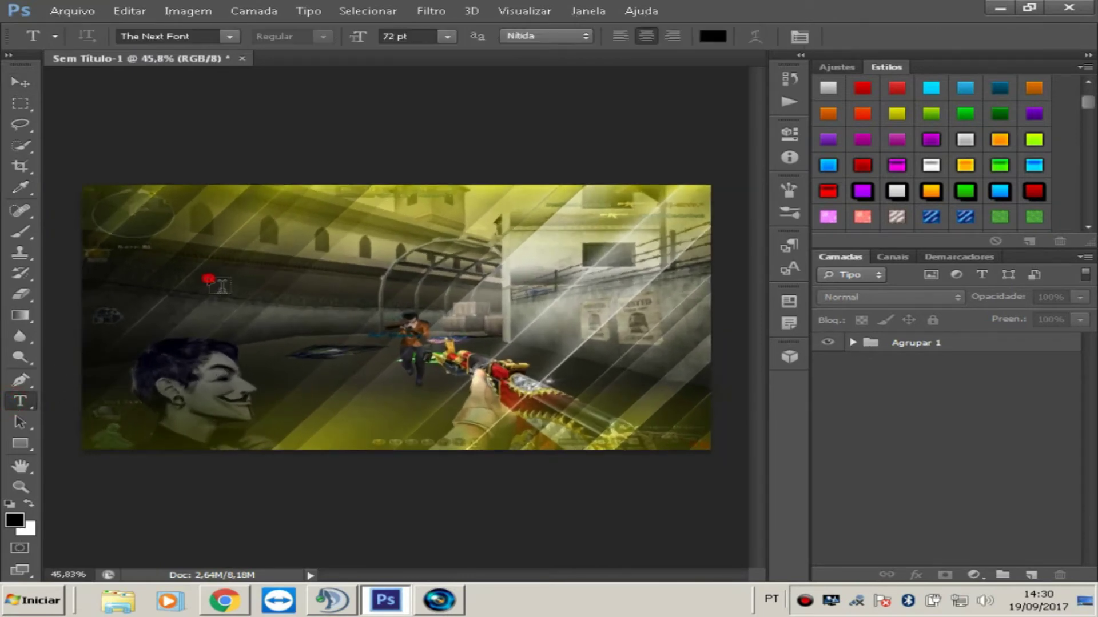
left_click(282, 283)
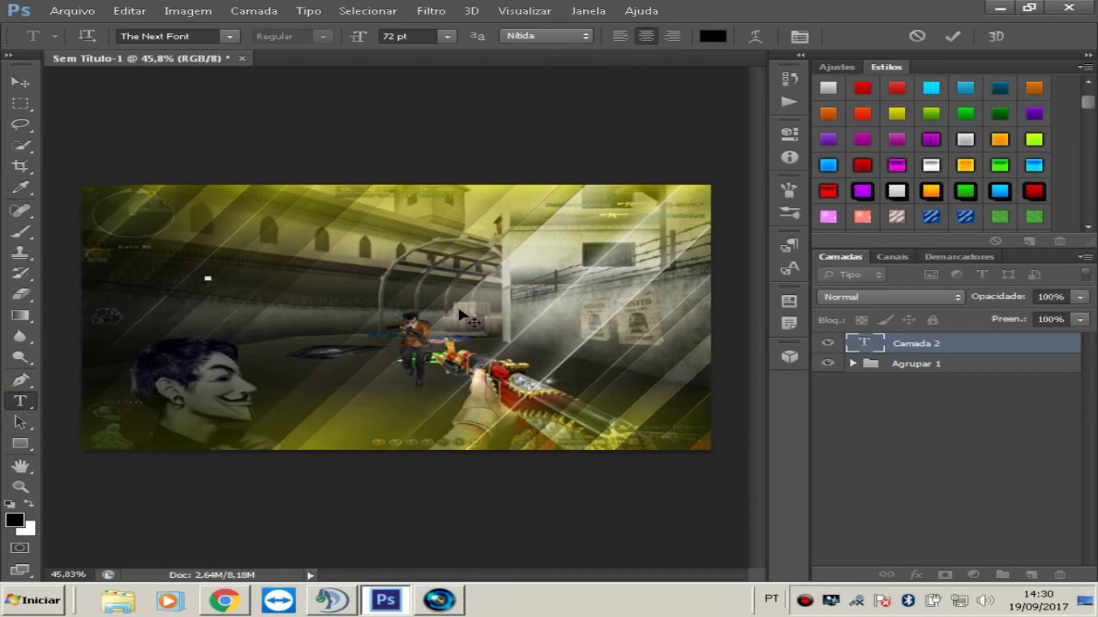
type("FIZ")
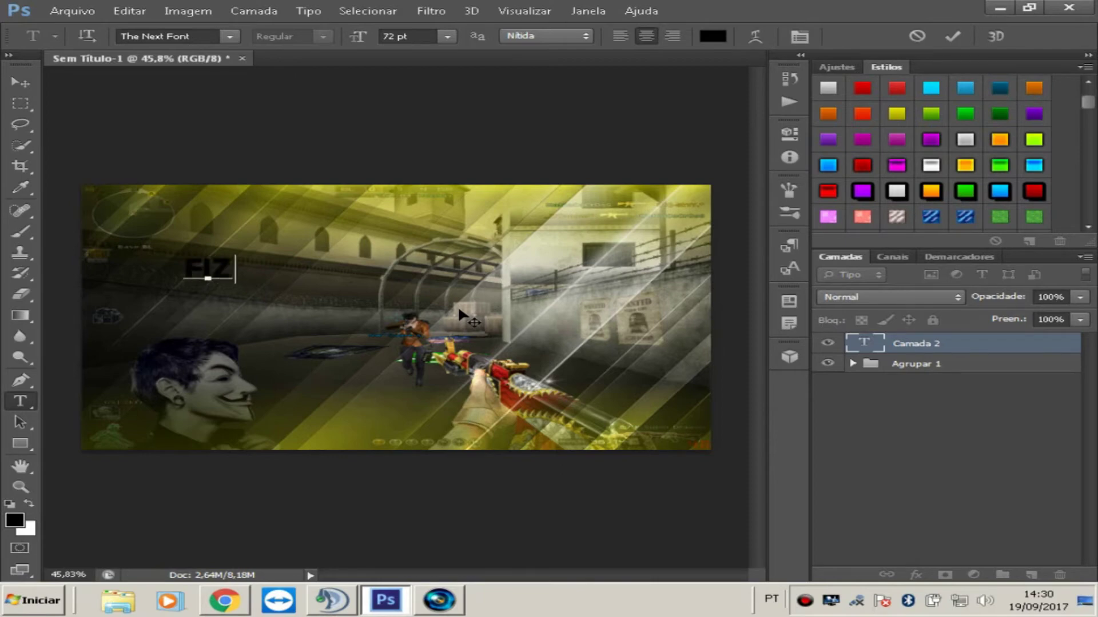
type(" HLE ME C")
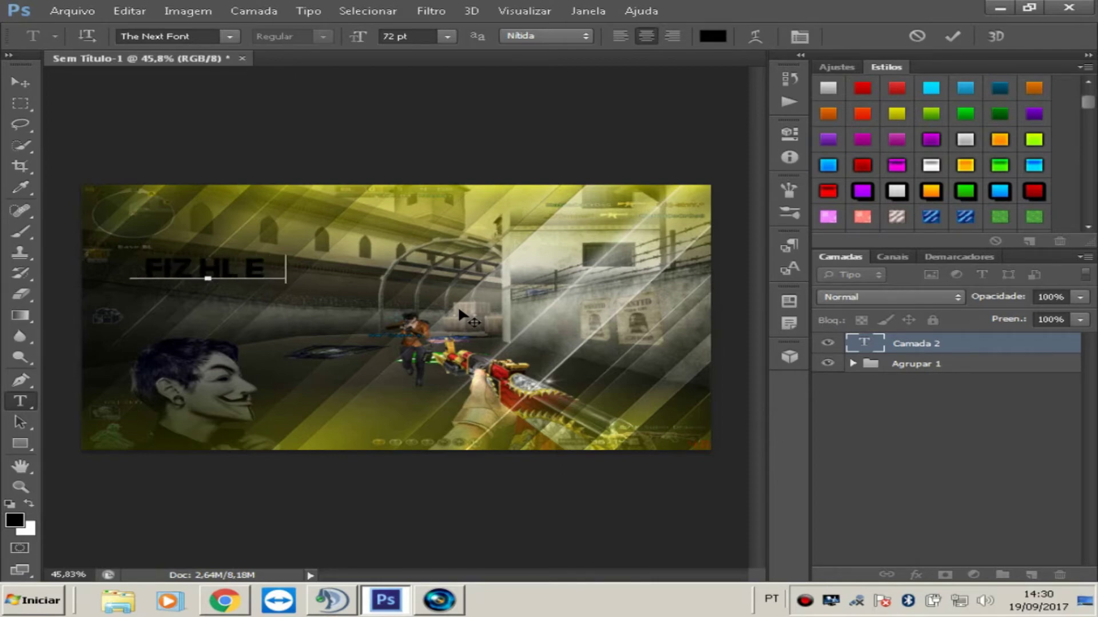
type("HAMRAM")
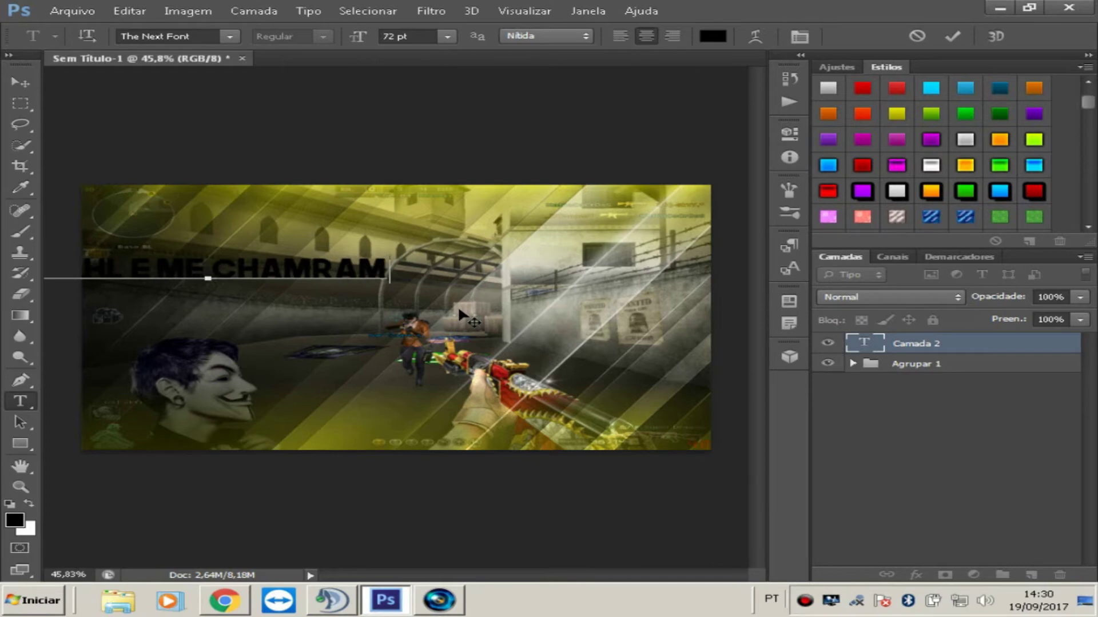
type(" DE WALL")
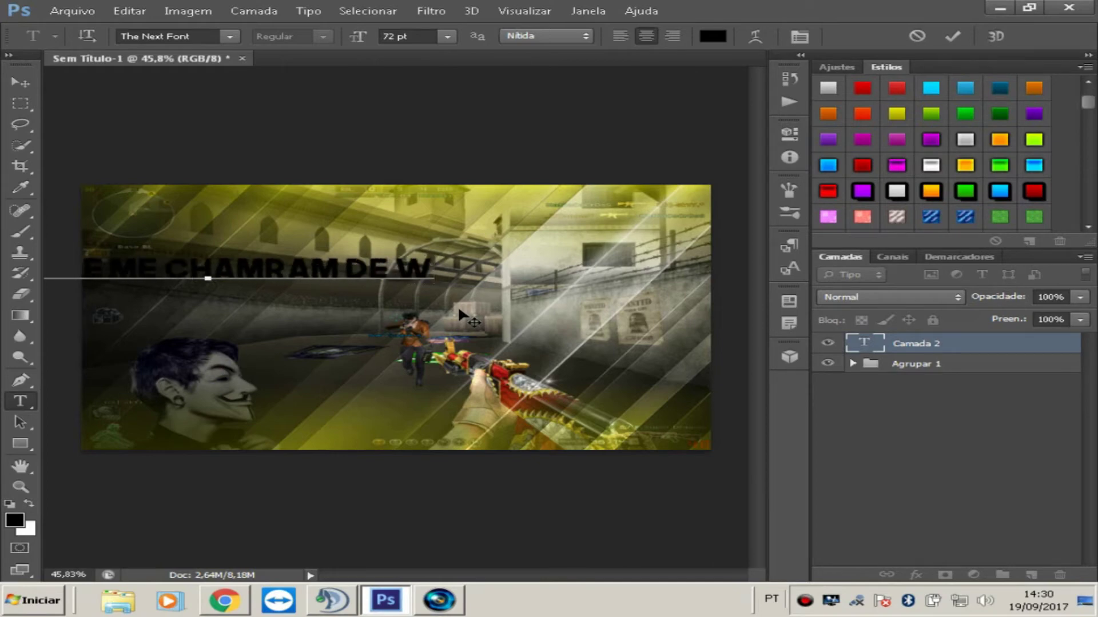
left_click(917, 345)
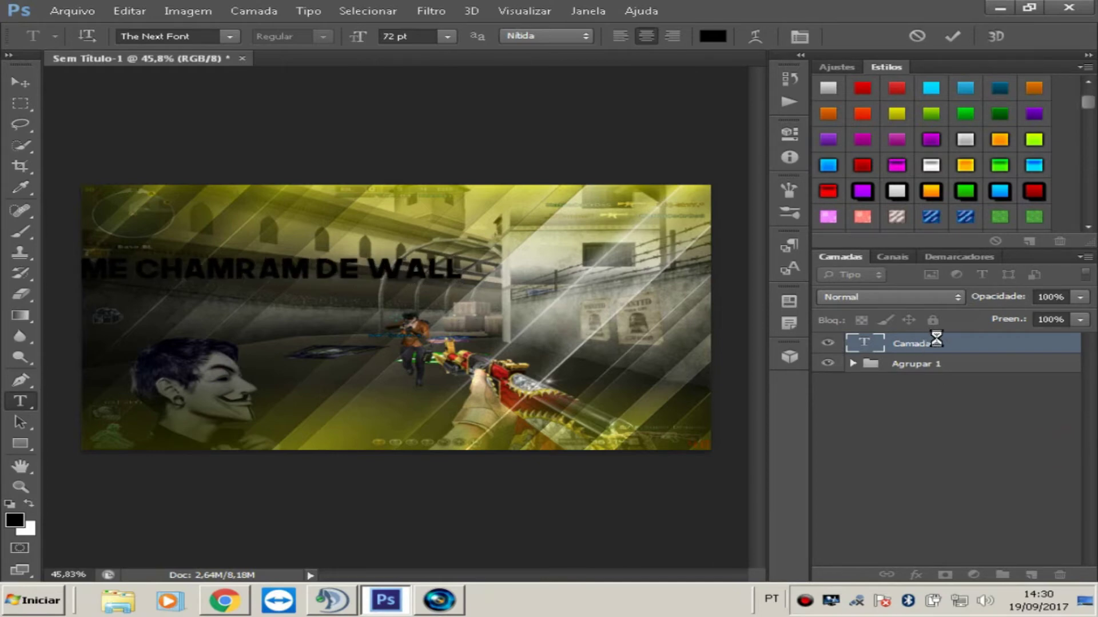
Move the text "FIZ HL E ME CHAMRAM DE WALL" so the whole line fits across the canvas, and apply the transform.
key("ctrl+t")
left_click_drag(213, 267, 356, 267)
left_click_drag(550, 274, 547, 302)
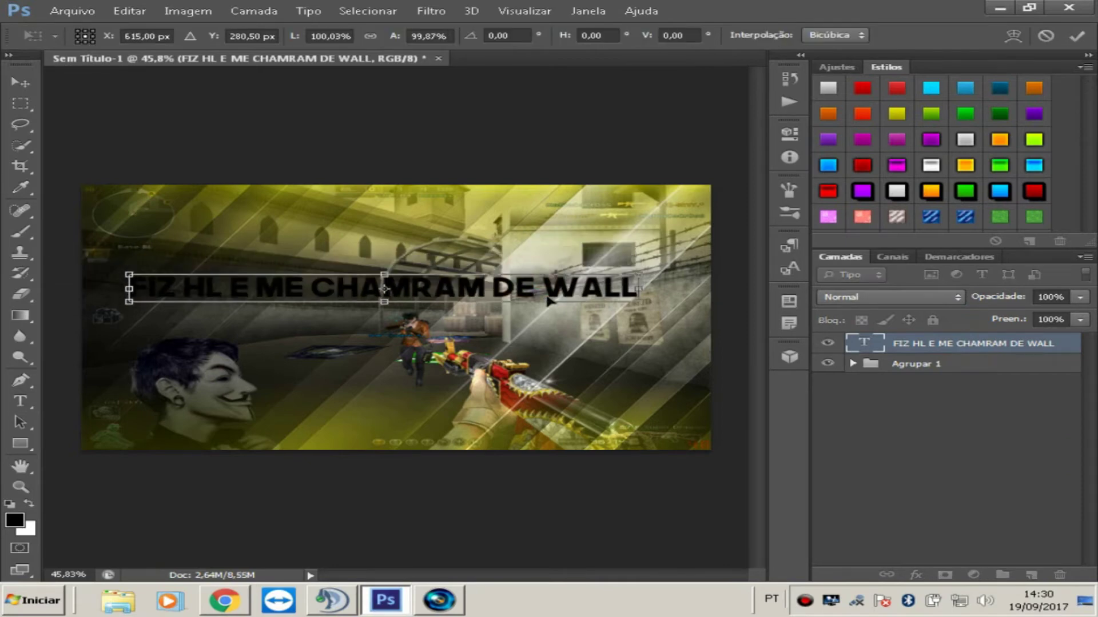
left_click(20, 77)
left_click(444, 236)
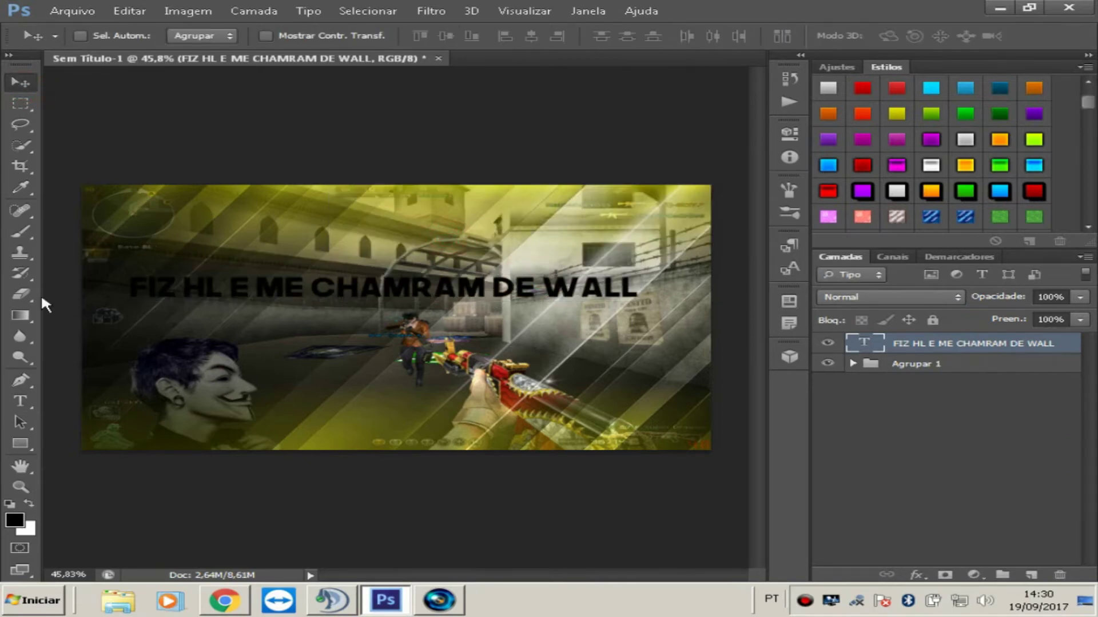
Add a separate text layer reading "HACK" above the left part of the existing text line.
left_click(23, 399)
left_click(200, 257)
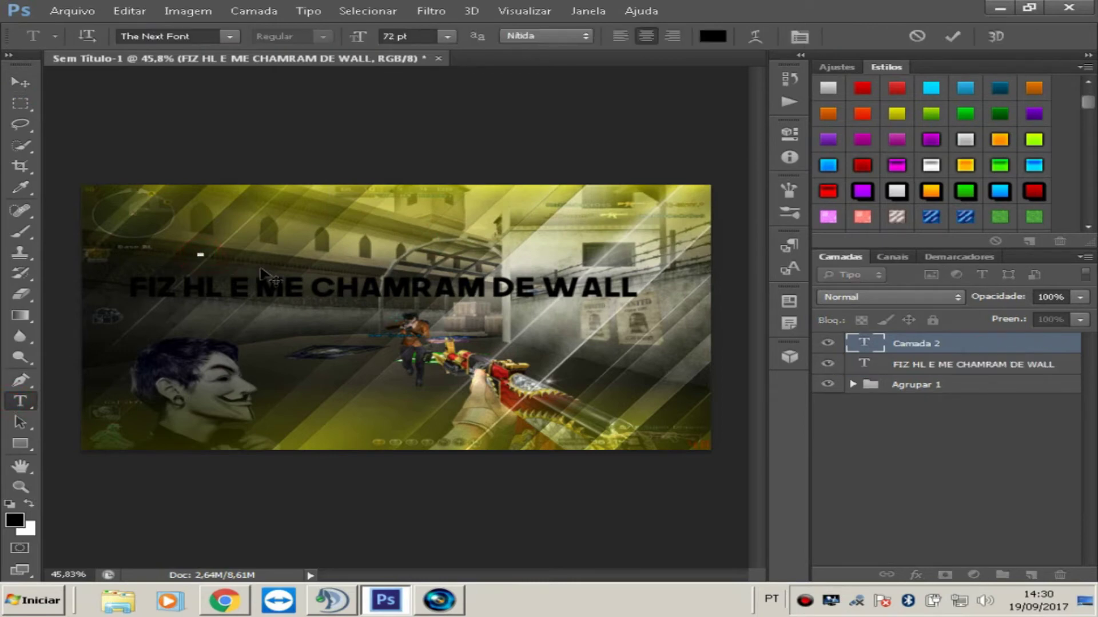
type("HACK")
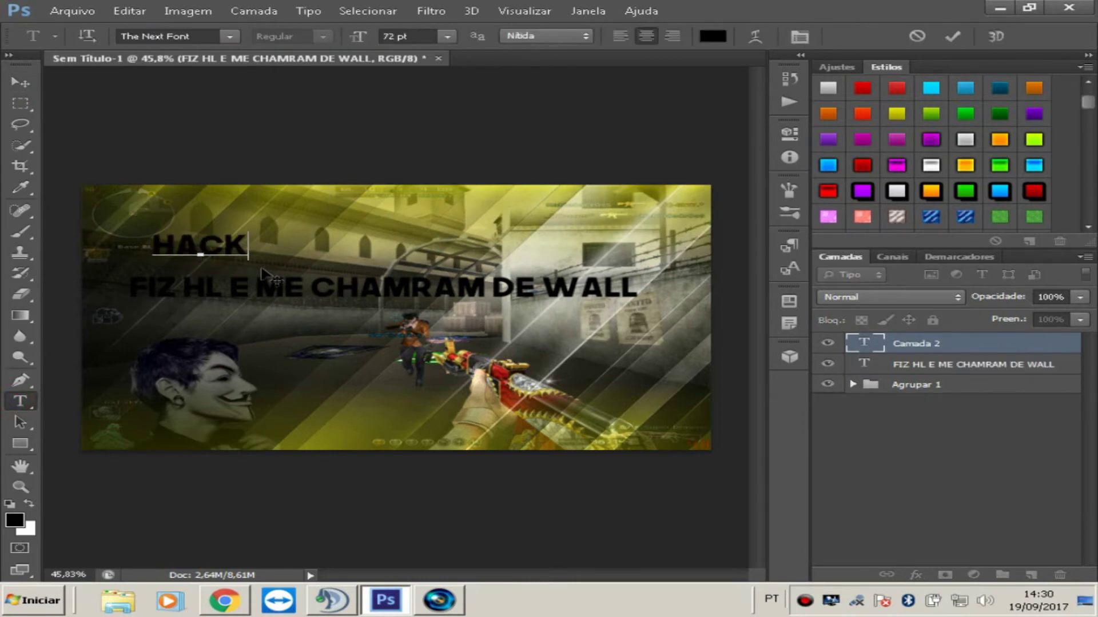
left_click(960, 489)
left_click(949, 346)
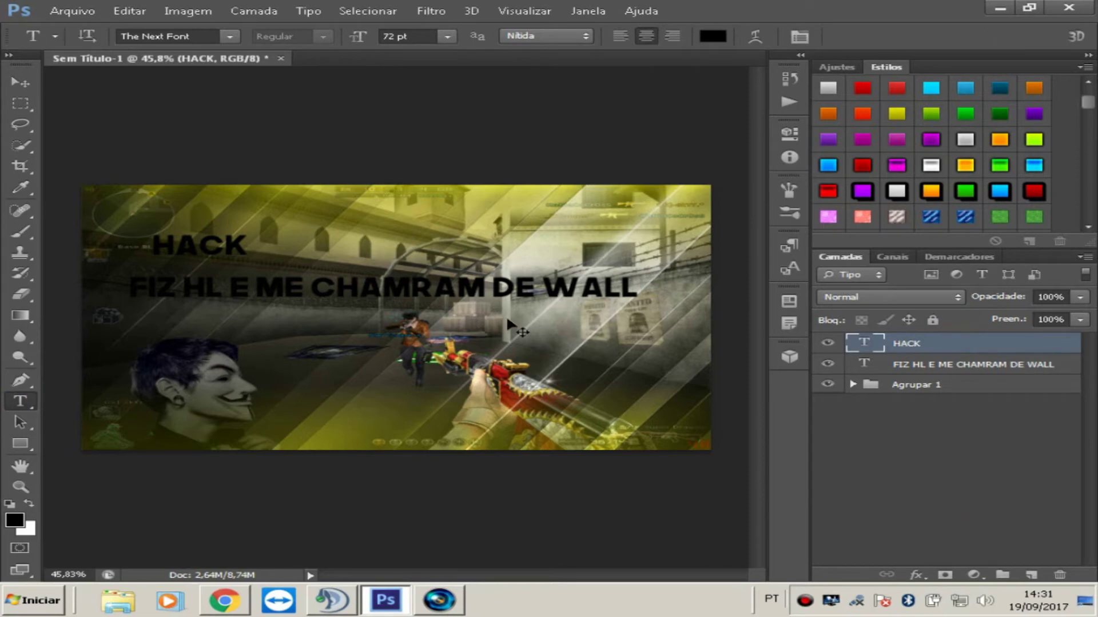
Enlarge the HACK text to about 294% width and 181% height and position it above the longer text line.
key("ctrl+t")
left_click_drag(245, 231, 435, 209)
key("shift+Right")
key("shift+Down")
key("shift+Right")
key("shift+Down")
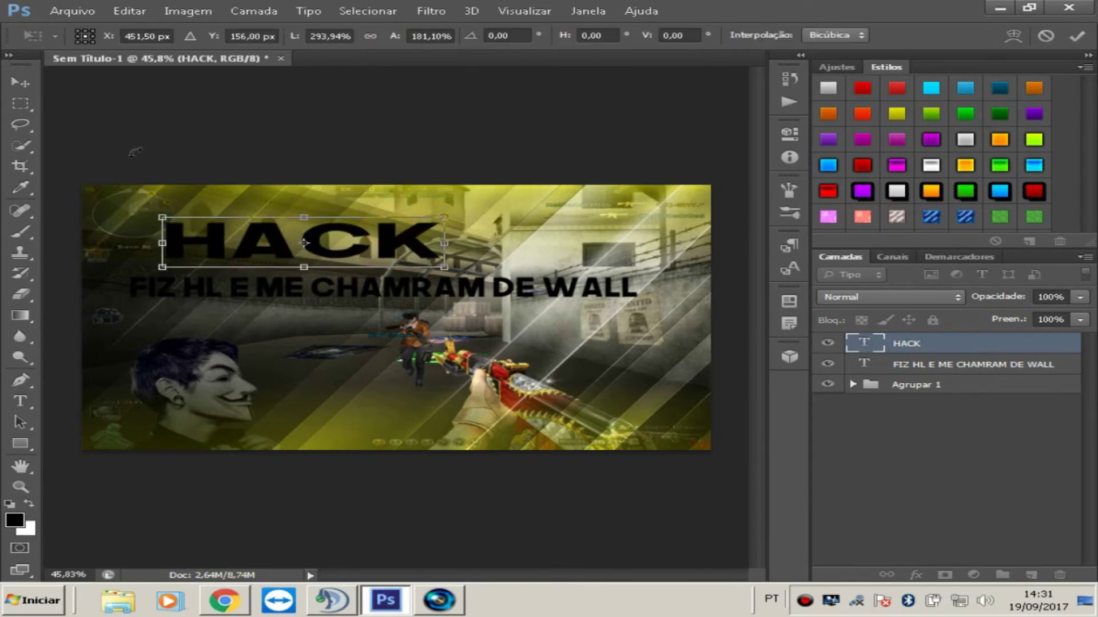
left_click(42, 87)
left_click(458, 232)
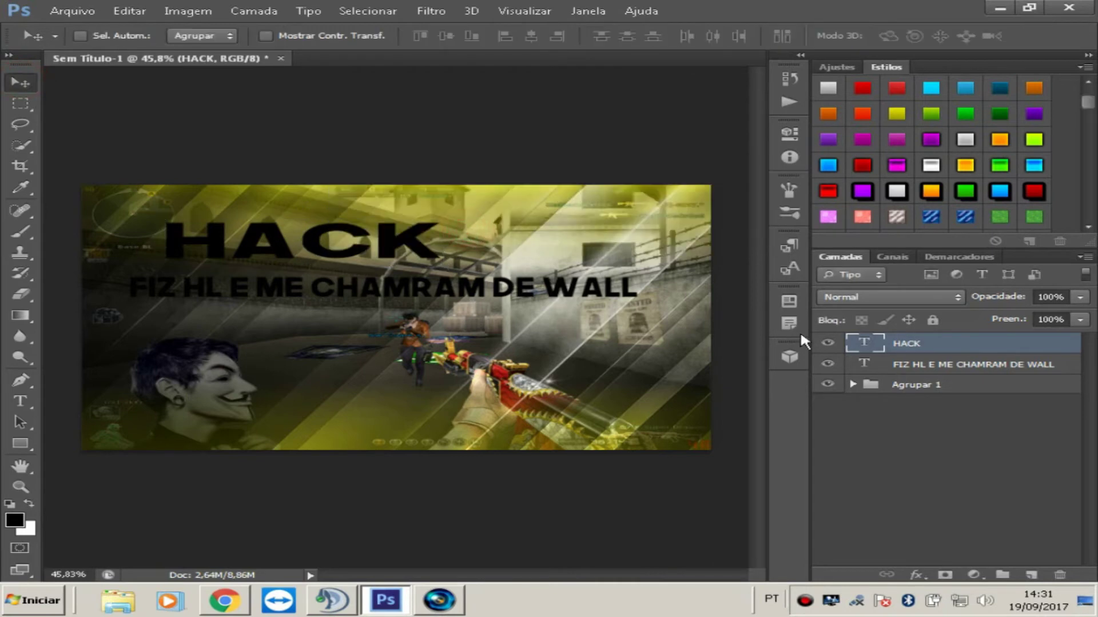
Move the "FIZ HL E ME CHAMRAM DE WALL" text up against HACK and scale it down from its upper-right corner.
left_click(919, 364)
key("ctrl+t")
left_click_drag(489, 290, 457, 275)
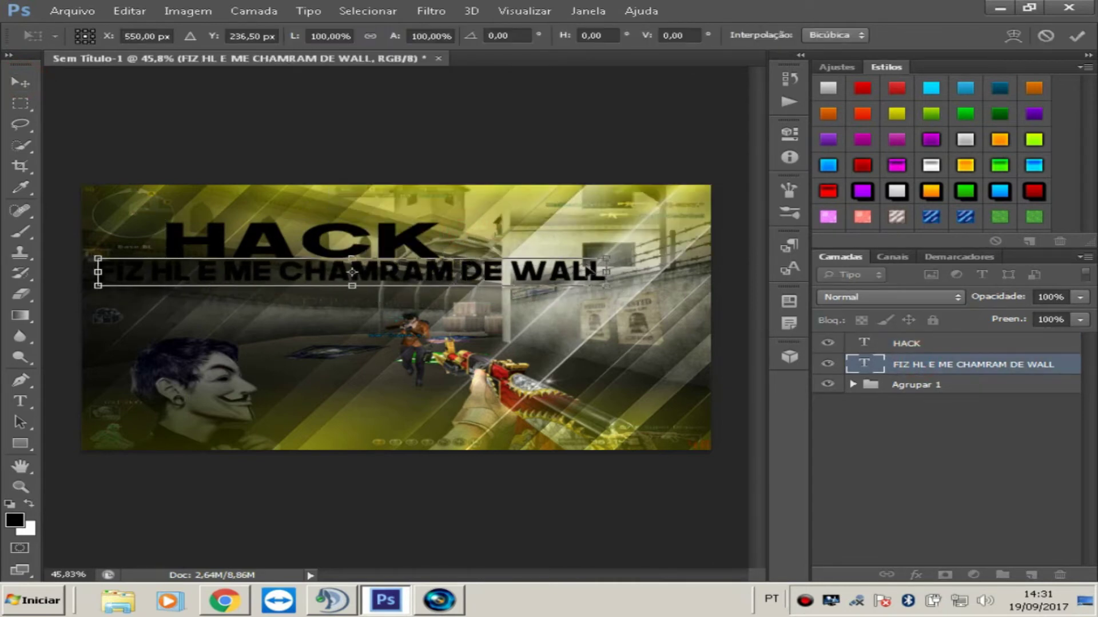
left_click_drag(607, 258, 497, 255)
left_click(20, 82)
left_click(433, 235)
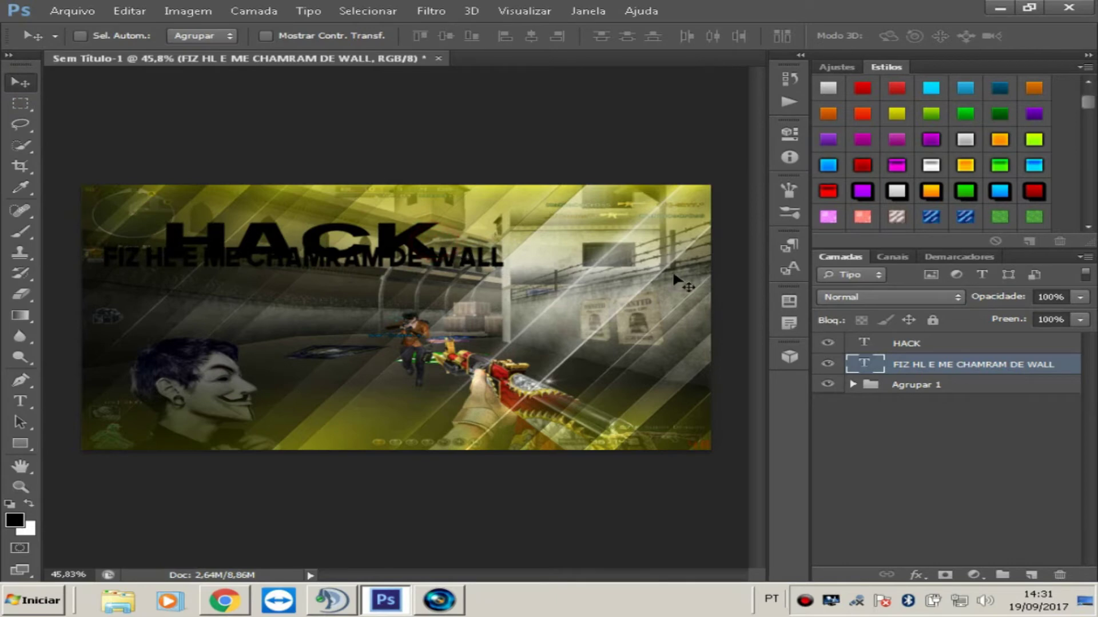
Apply the yellow preset style to the "FIZ HL E ME CHAMRAM DE WALL" text and the dark-outlined orange preset style to HACK.
left_click(898, 114)
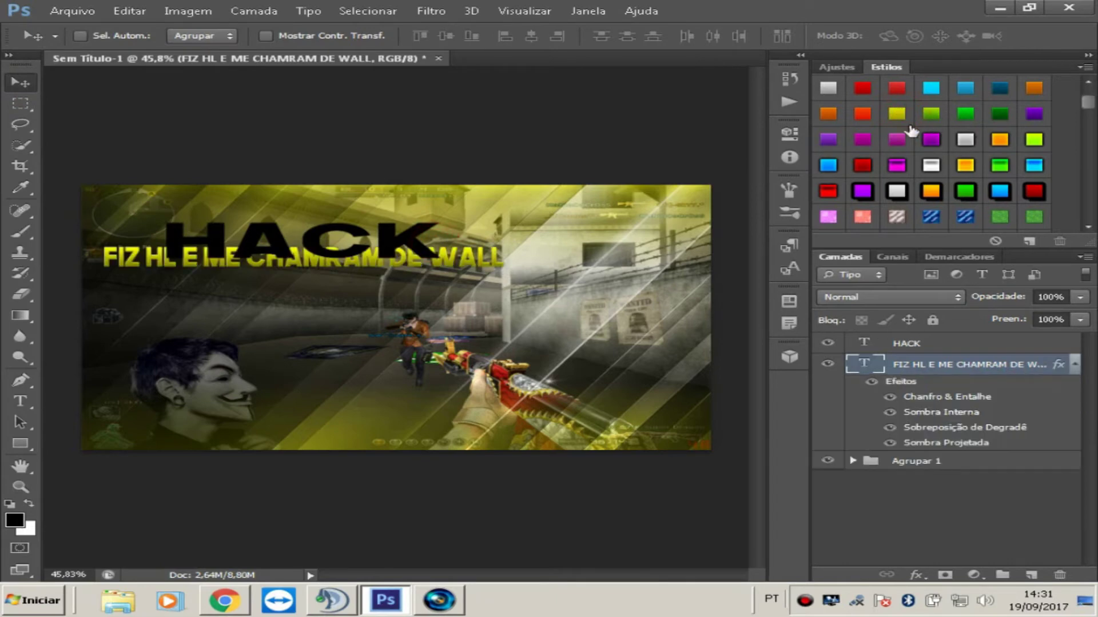
left_click(1077, 371)
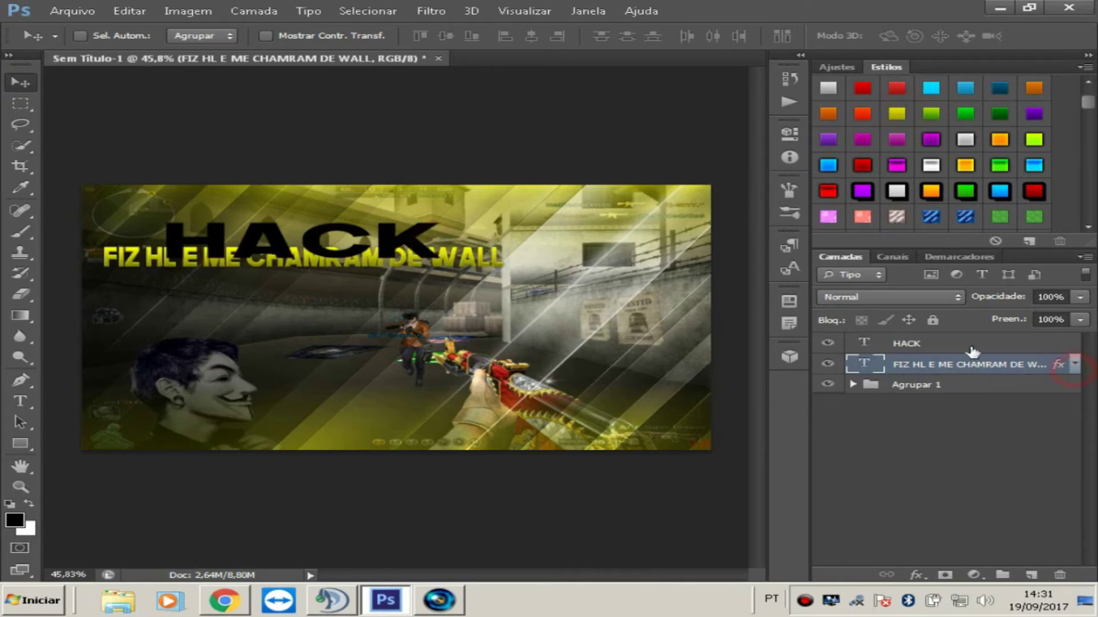
left_click(926, 343)
left_click(897, 114)
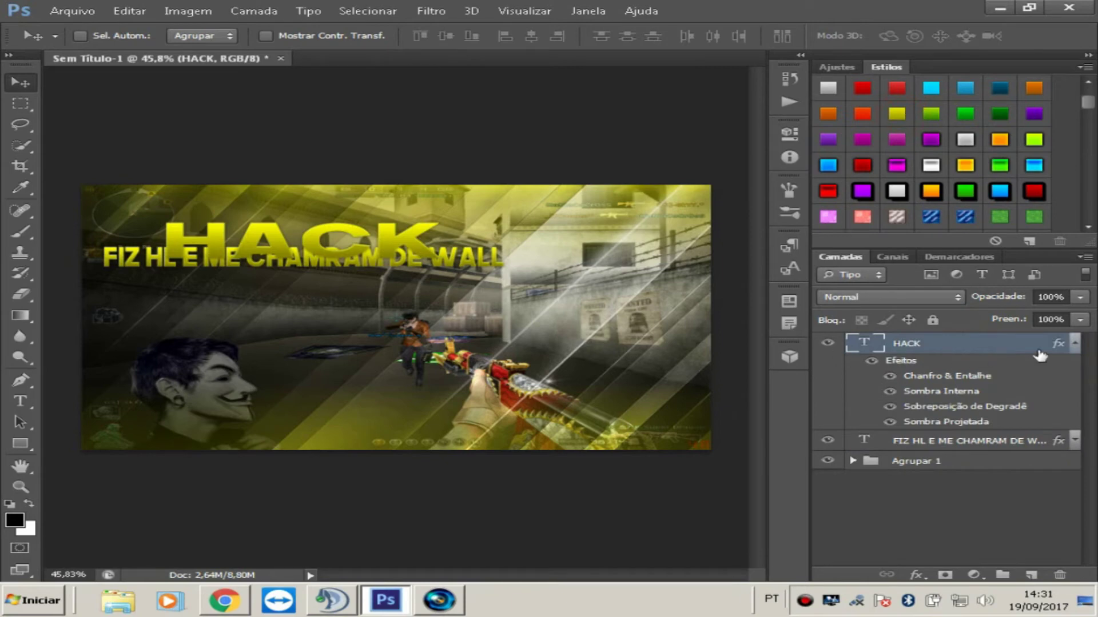
left_click(1075, 344)
left_click(965, 165)
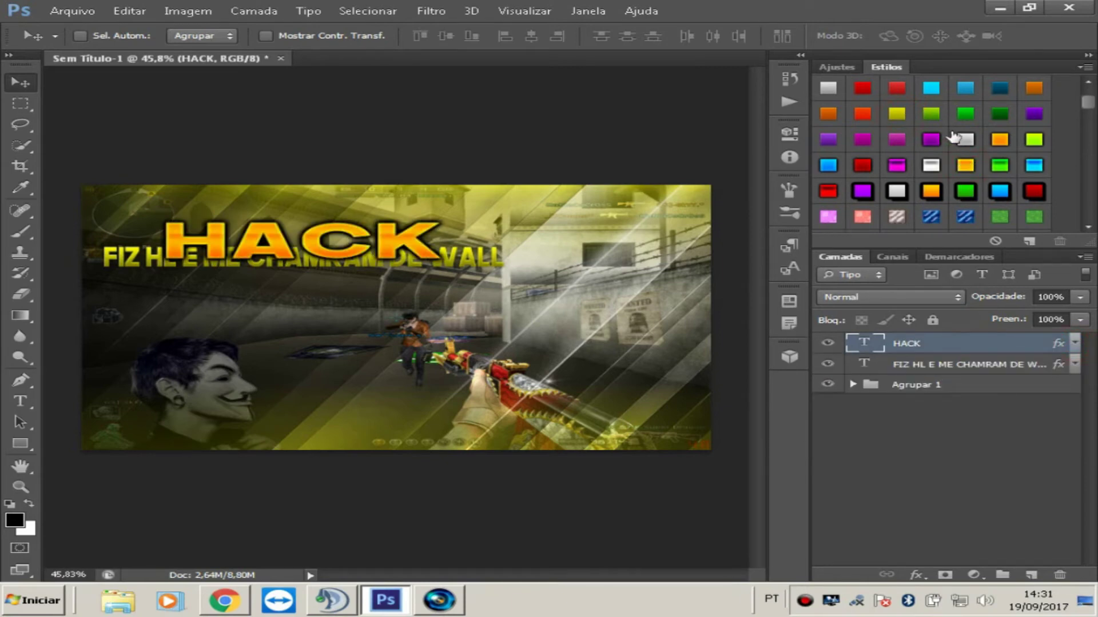
left_click(1004, 140)
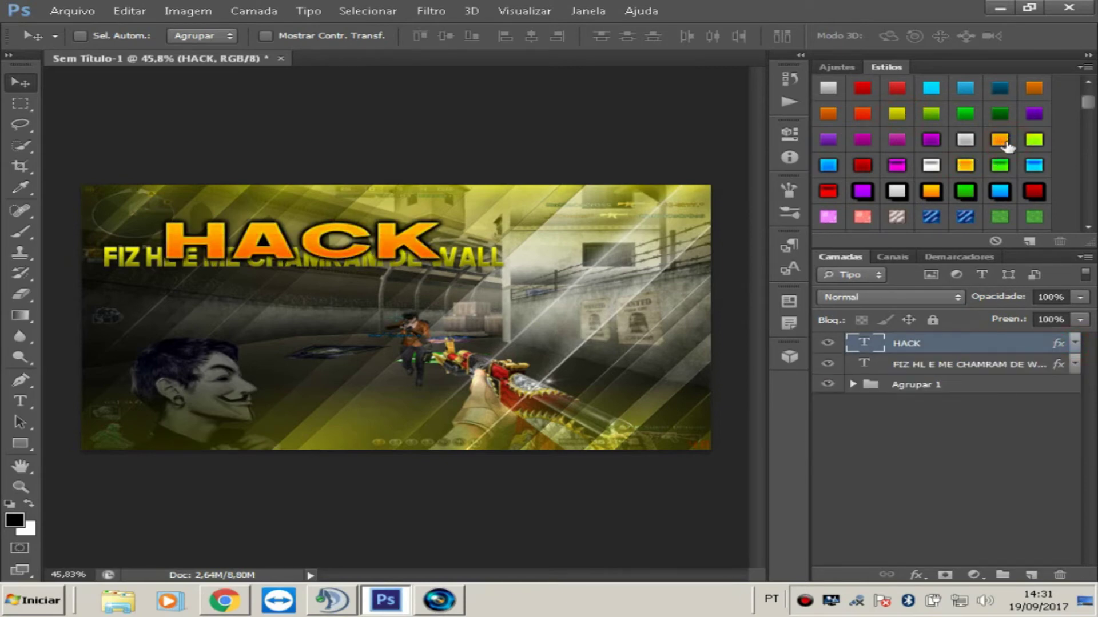
Apply the dark-outlined lime-green preset style to the HACK text.
left_click(1034, 141)
left_click(966, 428)
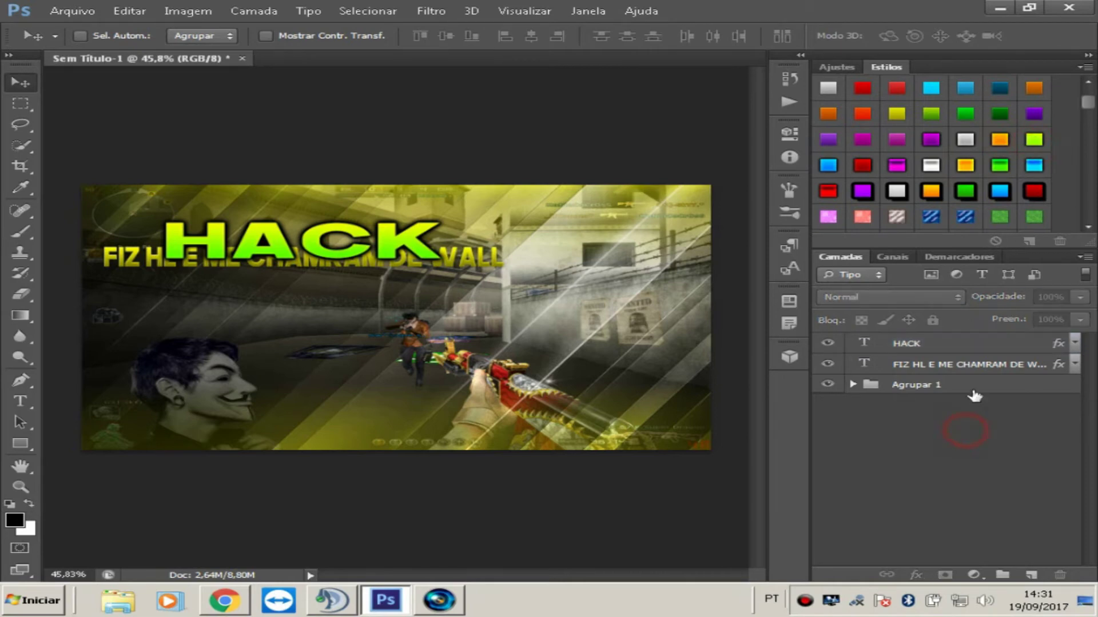
Shift HACK slightly up and to the left, and place its layer beneath the longer text layer.
left_click(970, 349)
key("ctrl+t")
left_click_drag(353, 247, 341, 236)
left_click(20, 83)
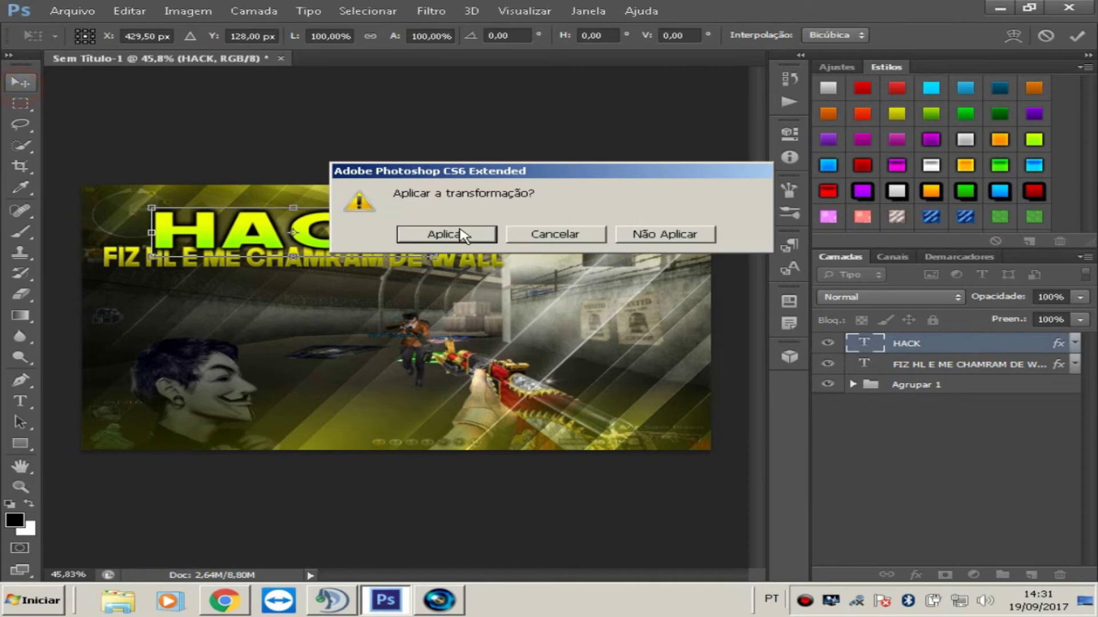
left_click(466, 232)
left_click_drag(980, 352, 986, 375)
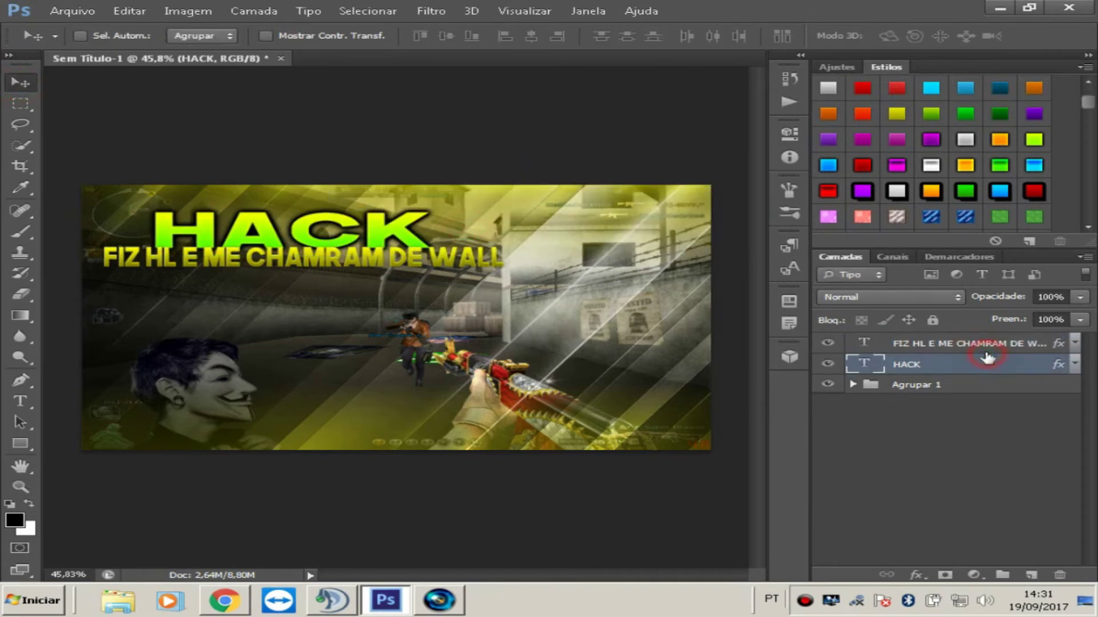
Apply the dark-outlined lime-green style to the longer text and scale it to 78.92% width and 70.67% height under HACK.
left_click(981, 349)
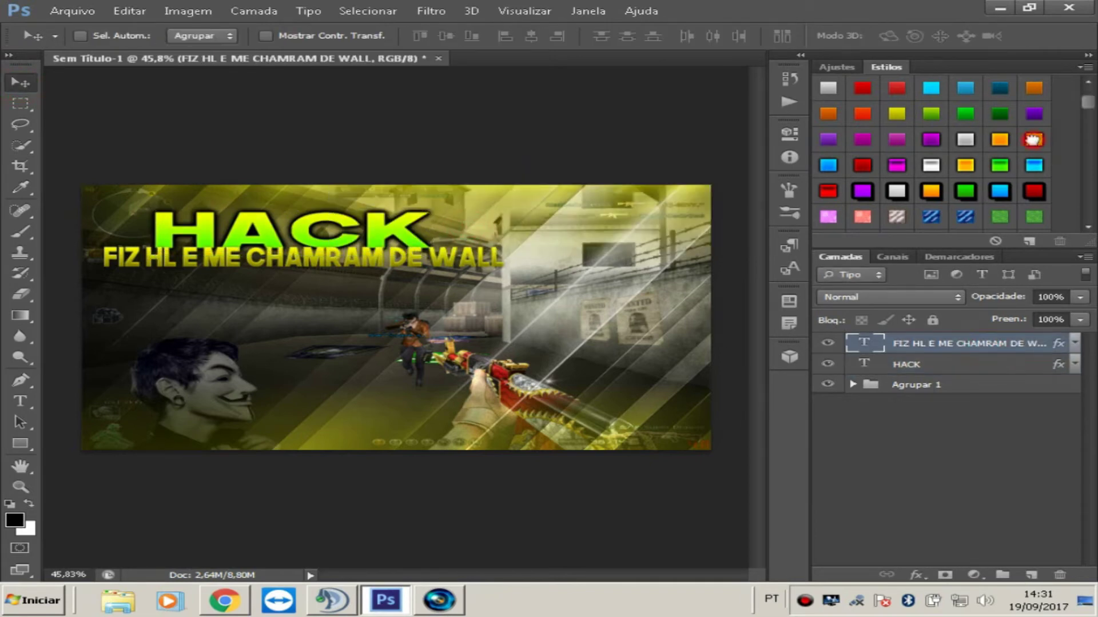
key("ctrl+t")
left_click_drag(343, 276, 343, 268)
left_click_drag(504, 234, 392, 249)
left_click(20, 82)
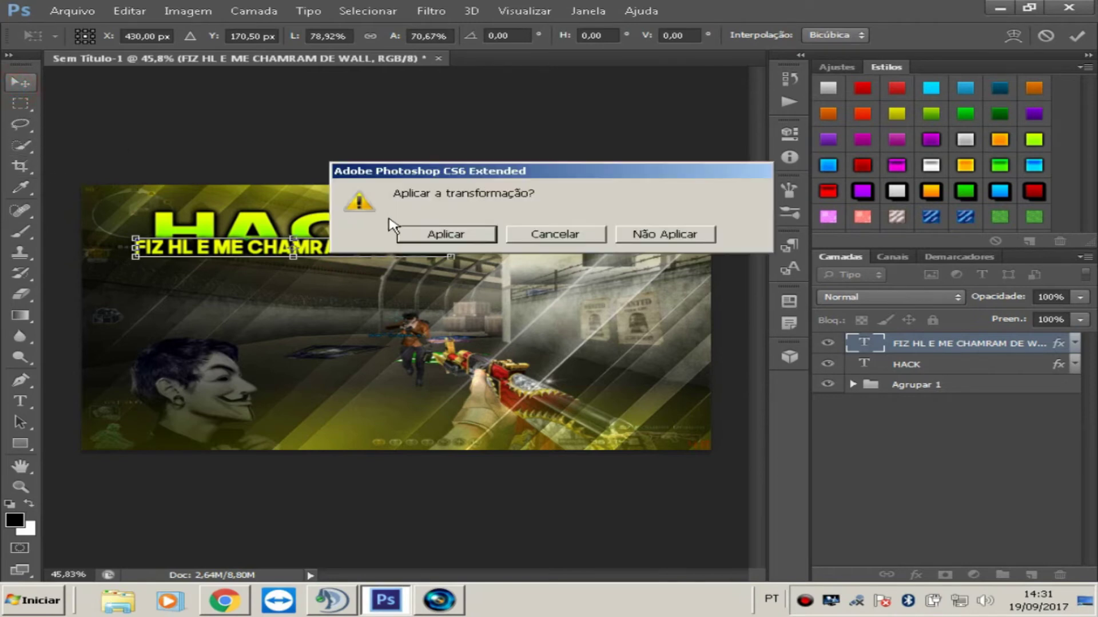
left_click(437, 234)
Nudge the "FIZ HL E ME CHAMRAM DE WALL" text slightly down so it sits just against the base of HACK.
key("Down")
key("Down")
key("Down")
key("Down")
key("Down")
key("Down")
key("Down")
key("Down")
key("Down")
key("Down")
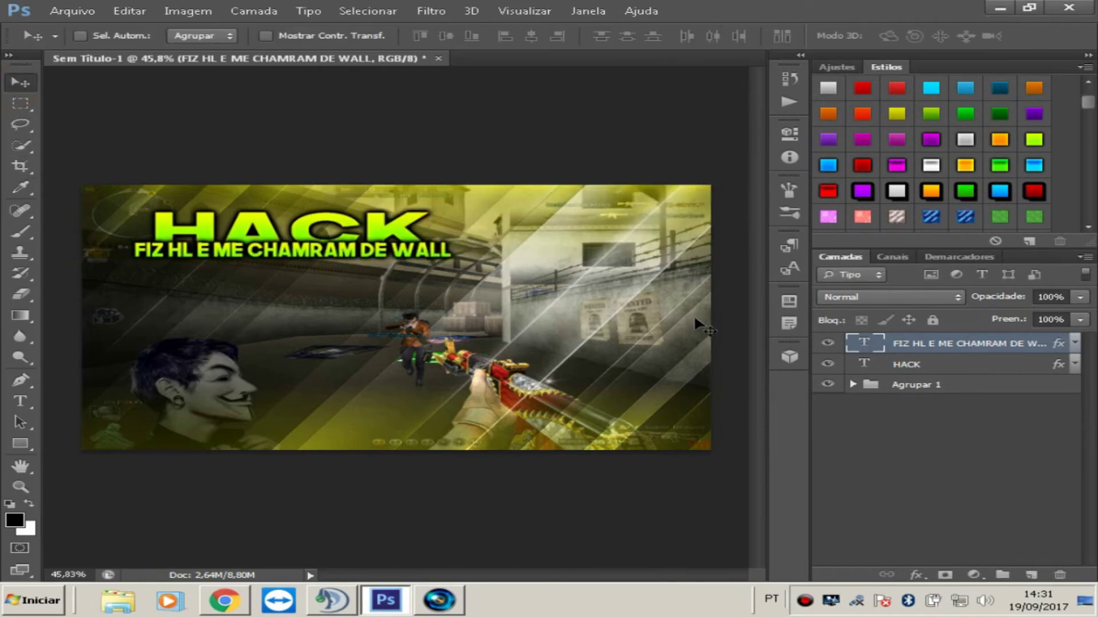
key("Down")
key("Down")
key("Down")
key("Down")
key("Up")
key("Up")
key("Up")
key("Up")
key("Up")
key("Up")
Move both text layers together down and slightly left, to just above the face render.
left_click(971, 362)
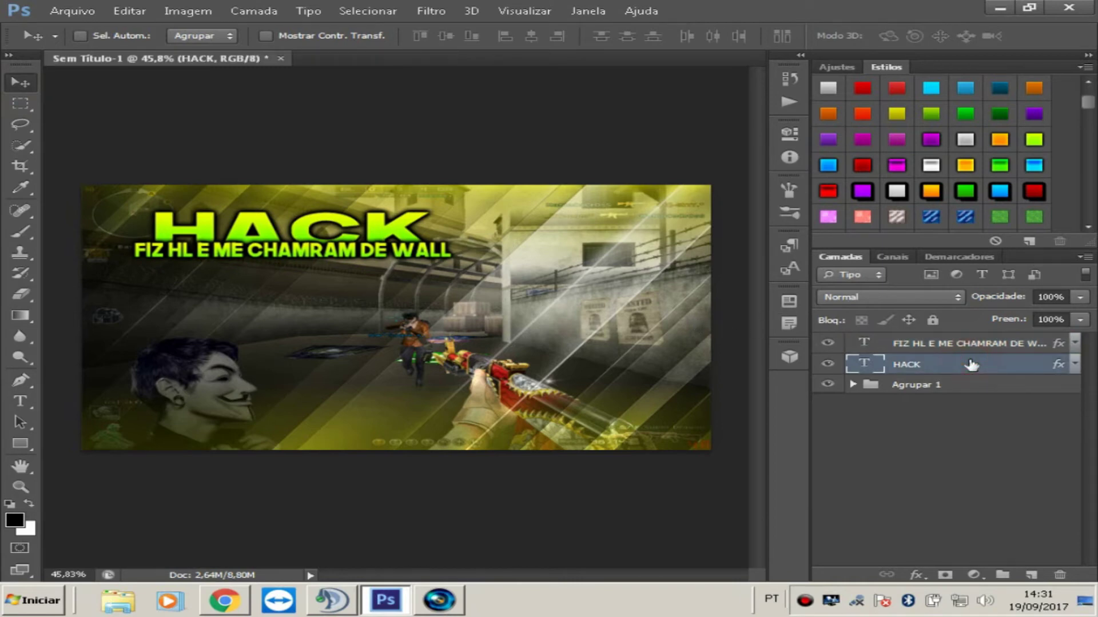
left_click(973, 353, "ctrl")
key("ctrl+t")
left_click_drag(359, 252, 337, 295)
left_click(21, 81)
left_click(460, 231)
Try several preset styles on both text layers and settle on the glossy, dark-outlined orange-yellow one.
left_click(929, 113)
left_click(898, 114)
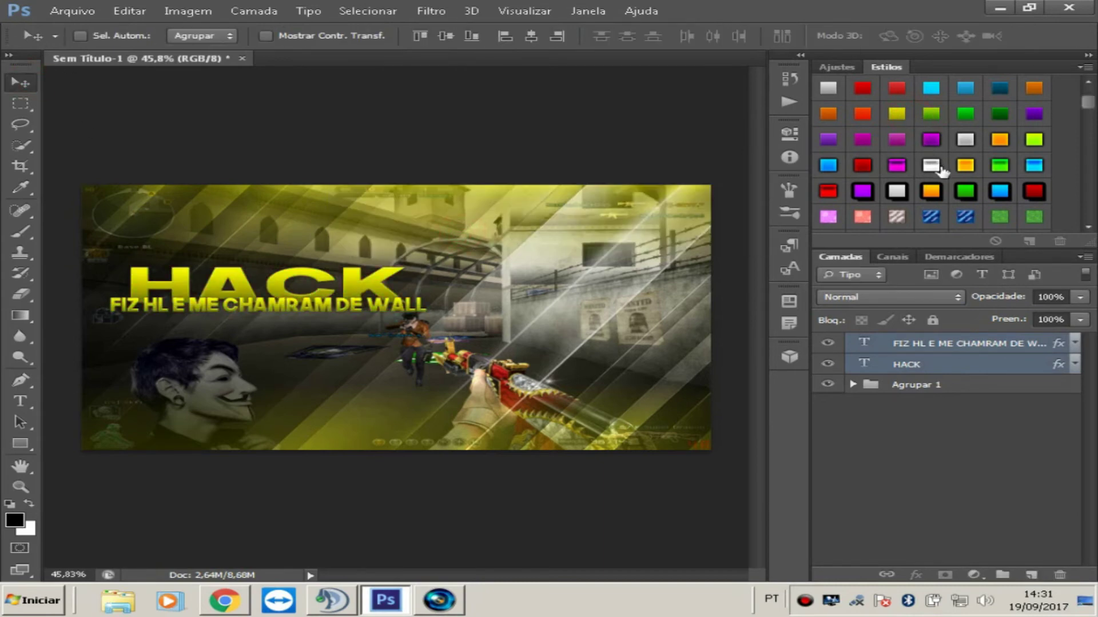
left_click(966, 165)
left_click(1020, 149)
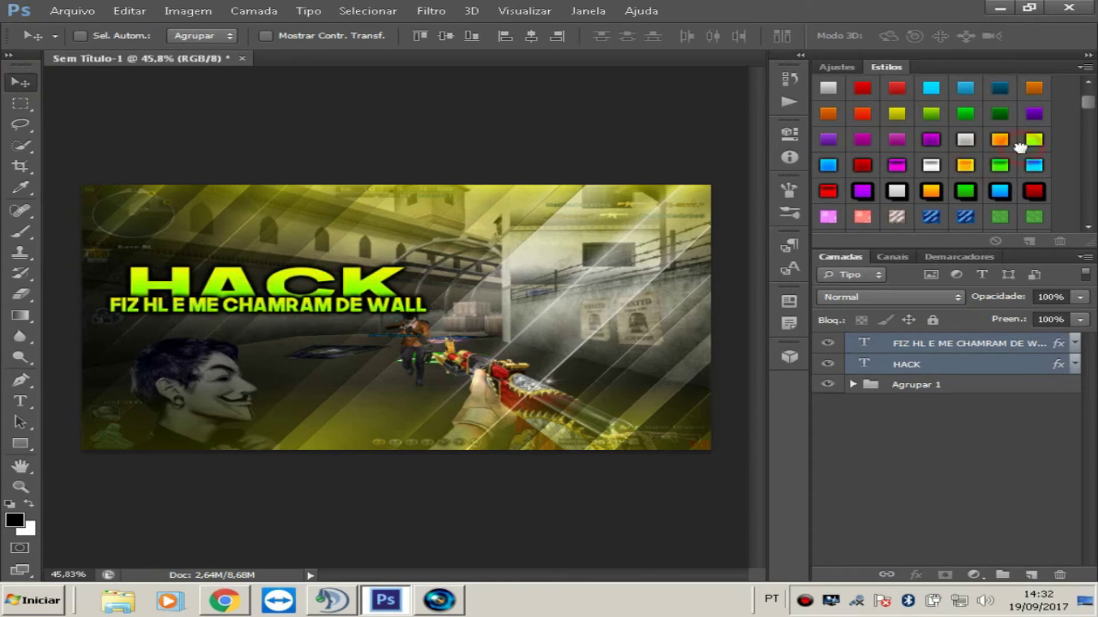
left_click(966, 165)
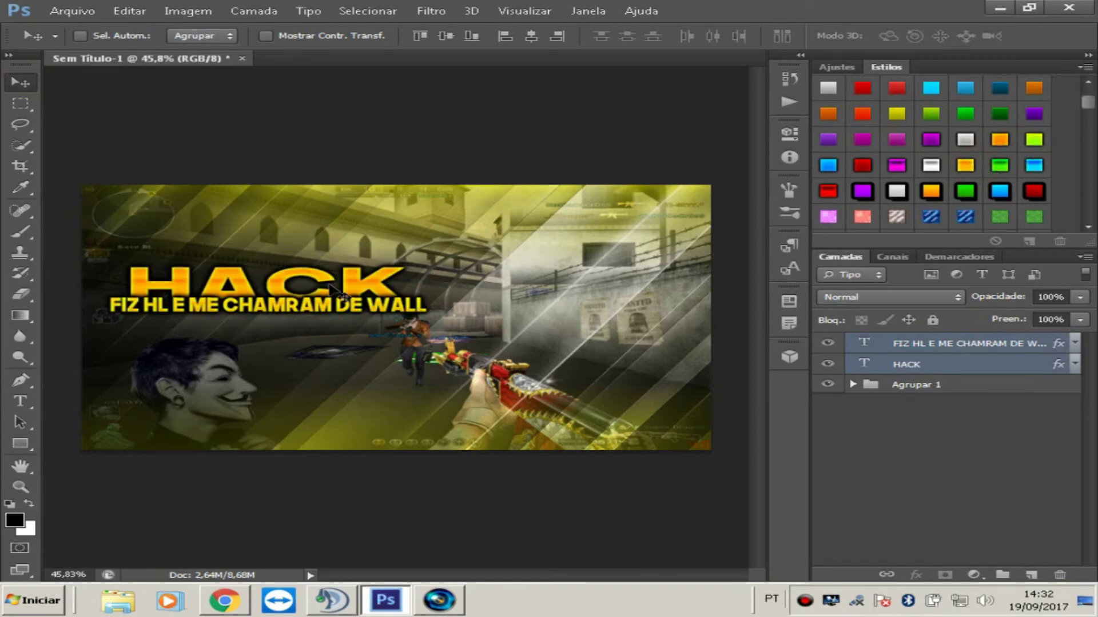
Examine the thumbnail's composition and text styling up close and as a whole.
scroll(331, 288, "down", 2)
scroll(289, 331, "up", 4)
scroll(289, 330, "up", 1)
scroll(289, 330, "down", 2)
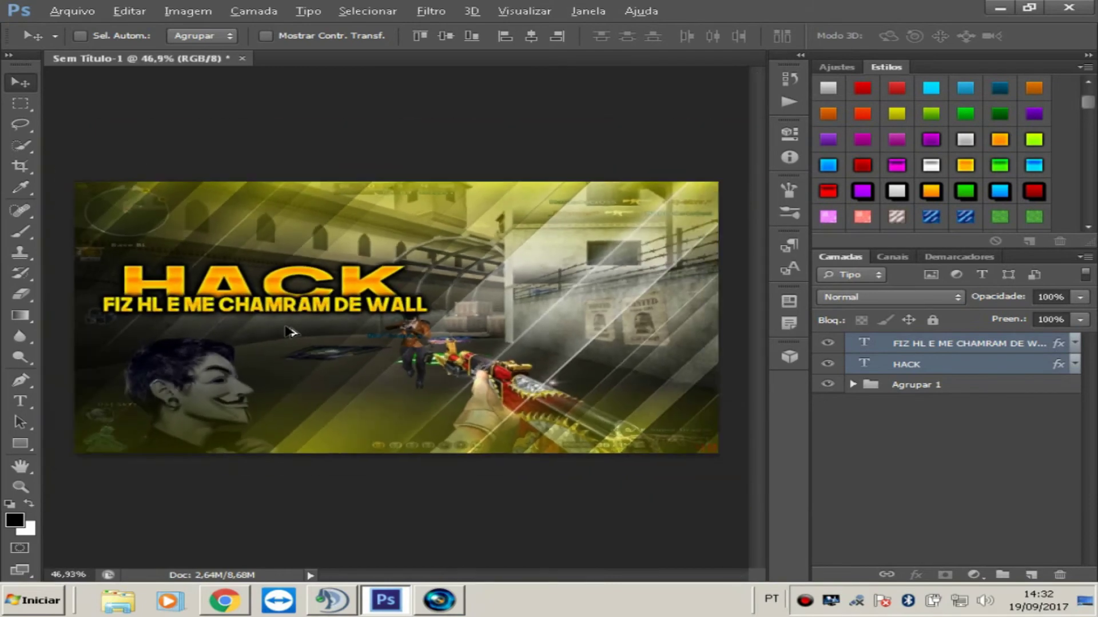
scroll(288, 330, "down", 2)
scroll(698, 399, "up", 3)
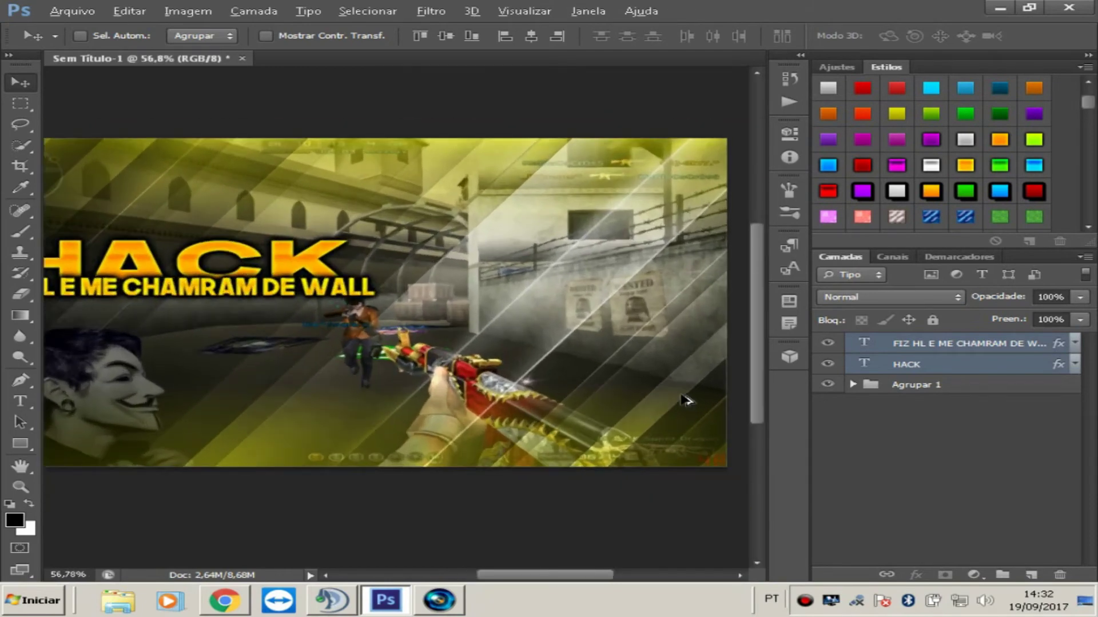
scroll(686, 399, "down", 2)
scroll(613, 398, "up", 3)
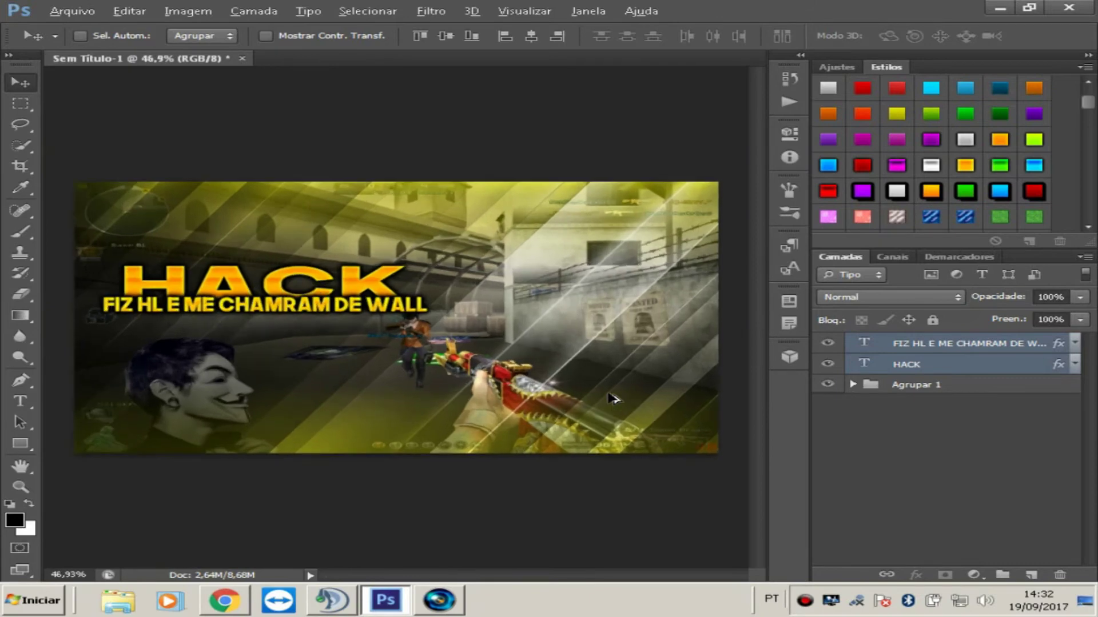
scroll(612, 394, "down", 3)
scroll(600, 393, "up", 2)
Place the red arrow image seta_red from the PARA PHOTOSHOP folder into the document.
left_click(68, 16)
left_click(122, 243)
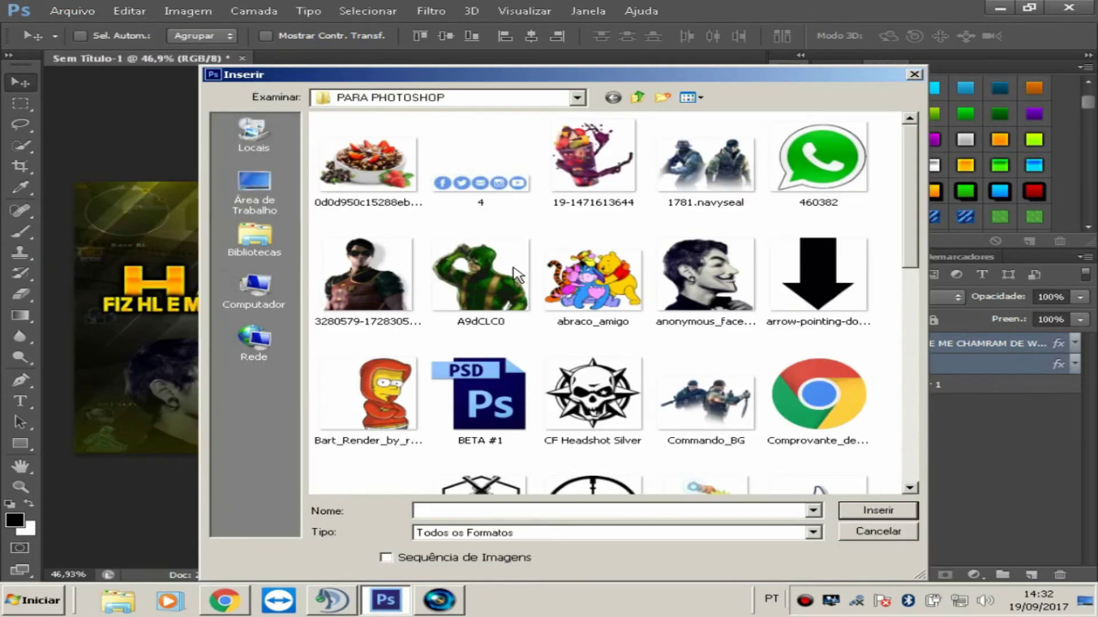
scroll(907, 203, "down", 5)
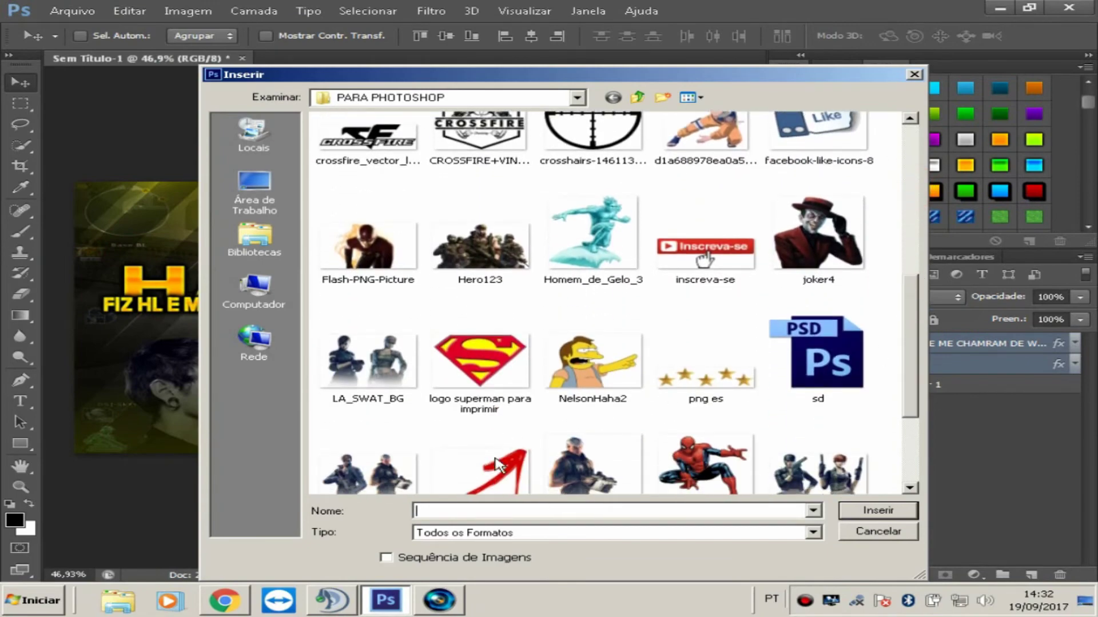
double_click(496, 466)
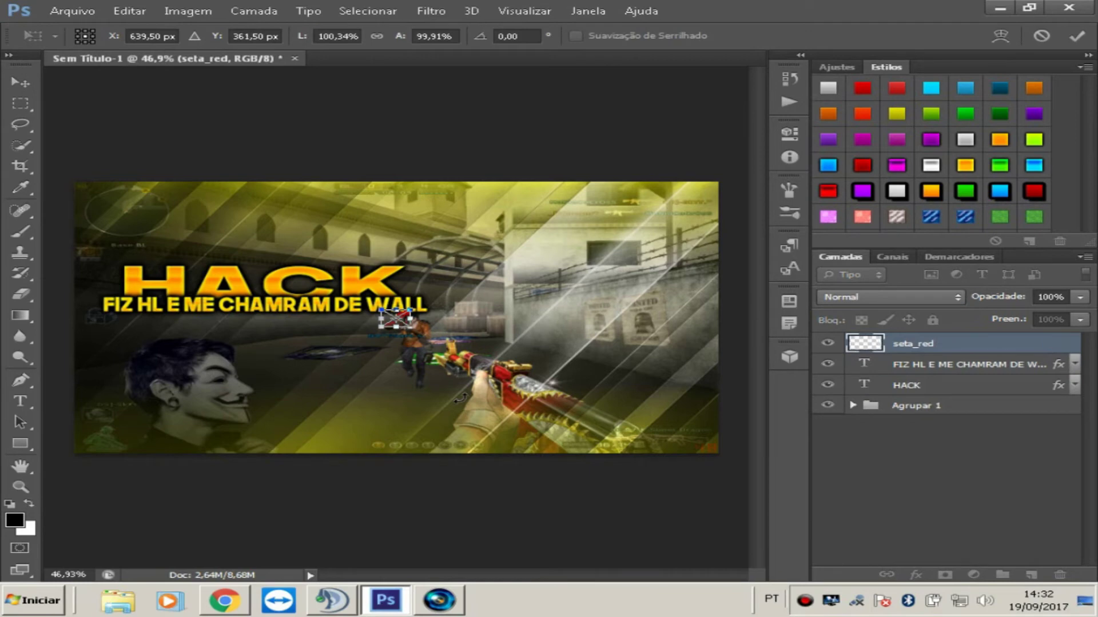
Position the arrow below the longer text at X 422.50 px, Y 385.50 px and commit its placement.
key("Down")
key("Down")
key("Down")
key("Down")
key("Down")
key("Down")
key("Down")
key("Down")
key("Left")
key("Left")
key("Left")
key("Left")
key("Left")
key("Left")
key("Left")
key("Left")
key("Left")
key("Left")
key("Left")
key("Left")
key("Left")
key("Up")
key("Up")
key("Left")
key("Left")
key("Left")
key("Left")
key("Left")
key("Left")
key("Left")
key("Left")
key("Left")
key("Left")
key("Left")
key("Left")
key("Left")
key("Left")
key("Left")
key("Left")
key("Left")
key("Left")
key("Left")
key("Left")
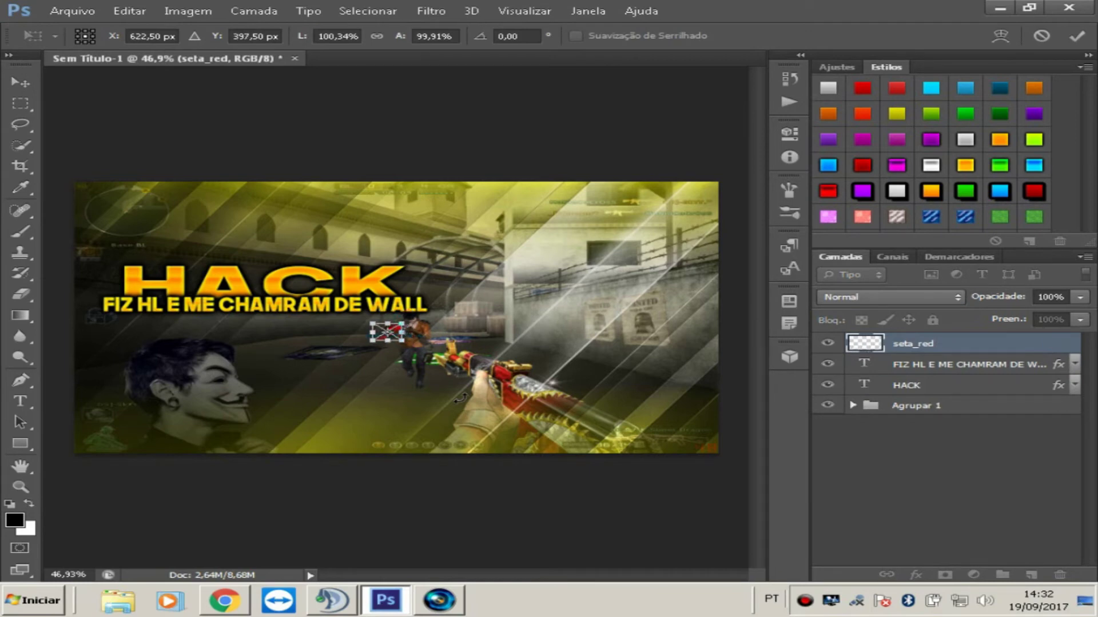
key("Left")
key("Left")
key("Left")
key("Left")
key("Left")
key("Left")
key("Left")
key("Left")
key("Left")
key("Left")
key("Left")
key("Left")
key("Left")
key("Left")
key("Left")
key("Left")
key("Left")
key("Left")
key("Left")
key("Left")
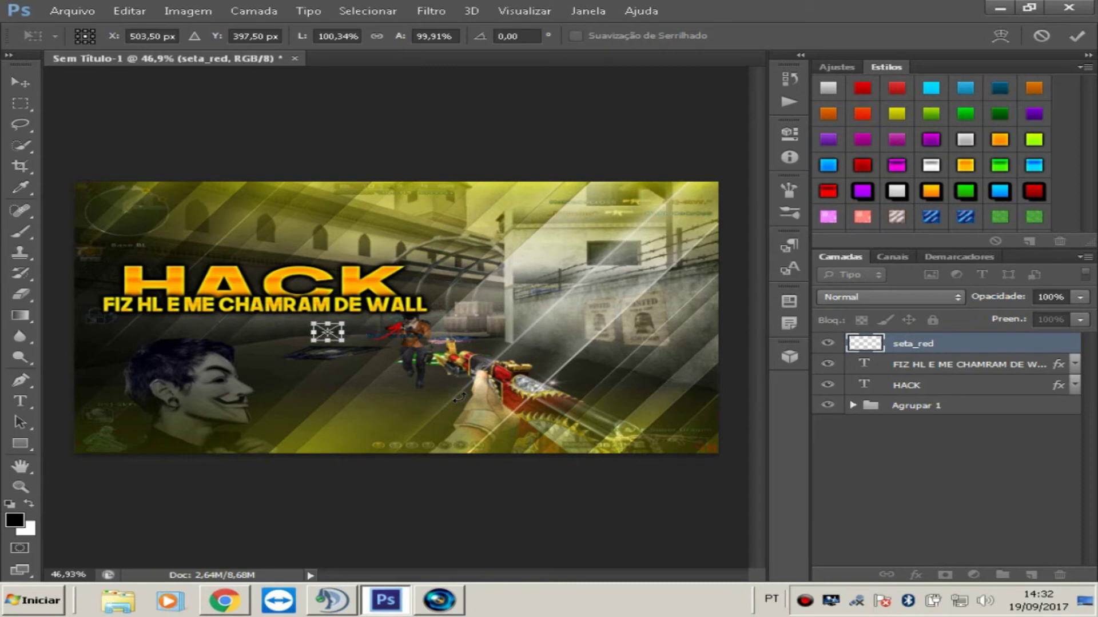
key("Left")
key("Left")
key("Left")
key("Left")
key("Left")
key("Left")
key("Left")
key("Left")
key("Left")
key("Left")
key("Left")
key("Left")
key("Left")
key("Left")
key("Left")
key("Left")
key("Left")
key("Left")
key("Left")
key("Up")
key("Up")
key("Up")
key("Up")
key("Up")
key("Up")
key("Up")
key("Up")
key("Up")
key("Up")
key("Up")
key("Up")
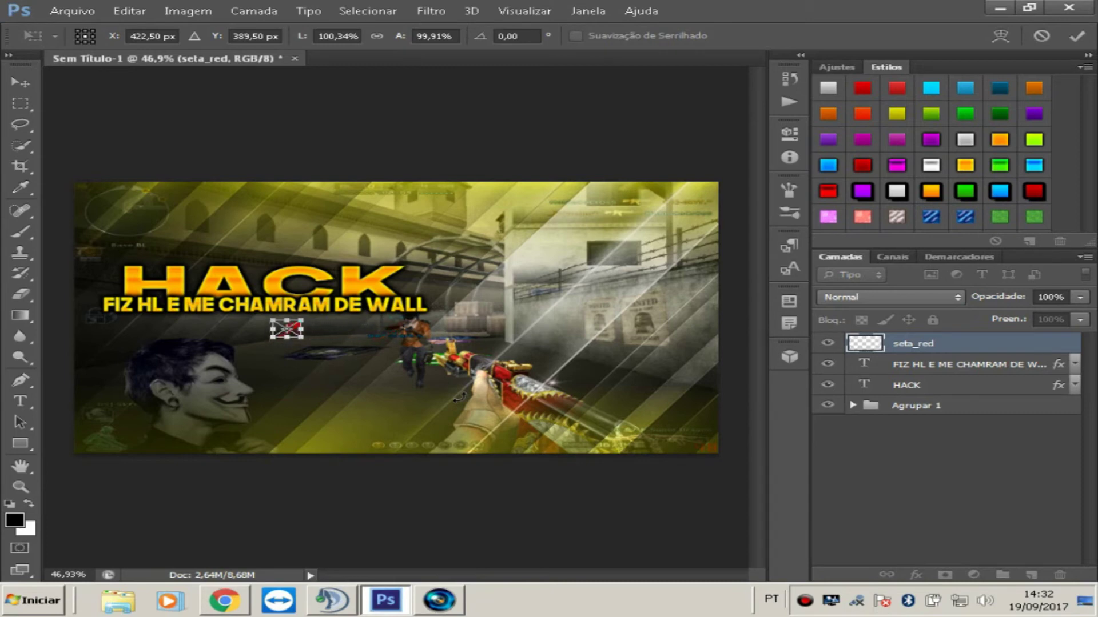
left_click(27, 80)
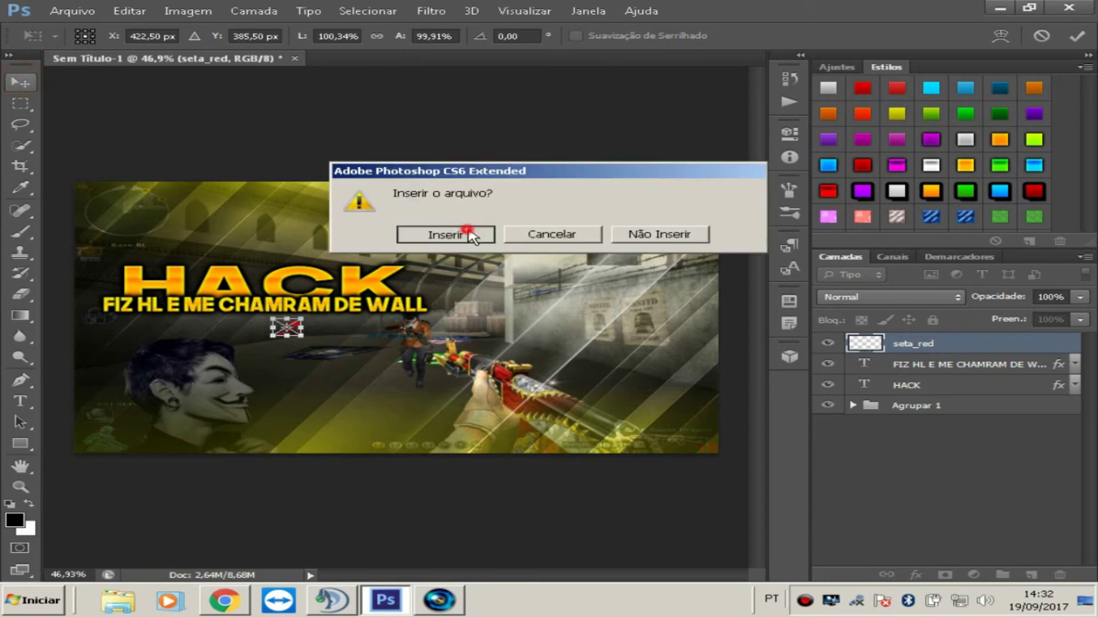
left_click(463, 233)
Apply the dark-outlined lime-green preset style to the arrow, collapse its effects list and duplicate the arrow layer.
left_click(965, 165)
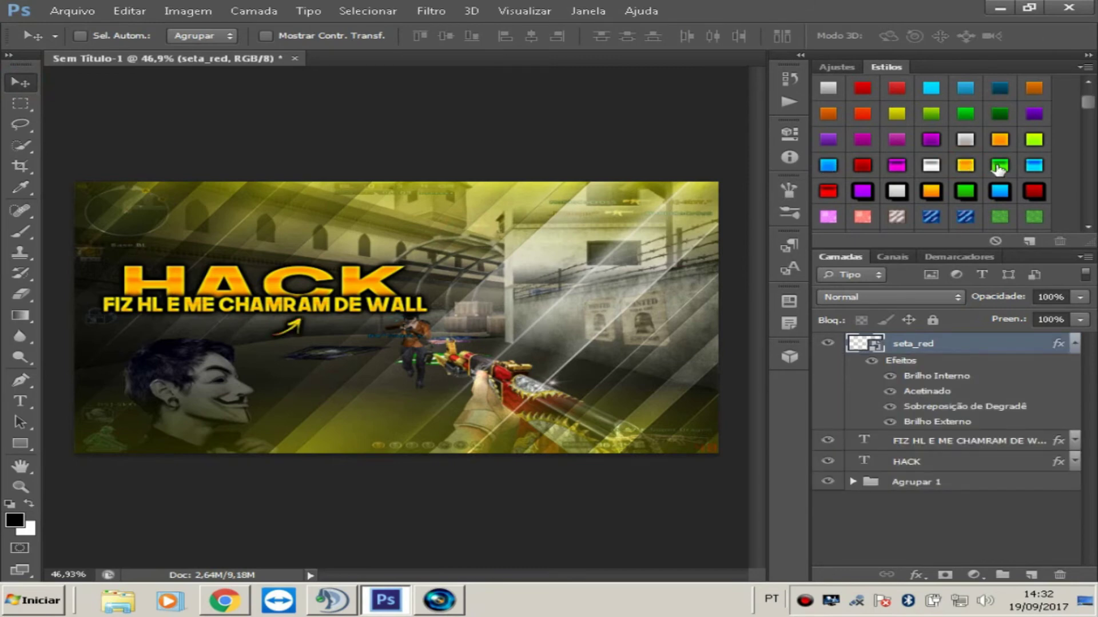
left_click(1000, 138)
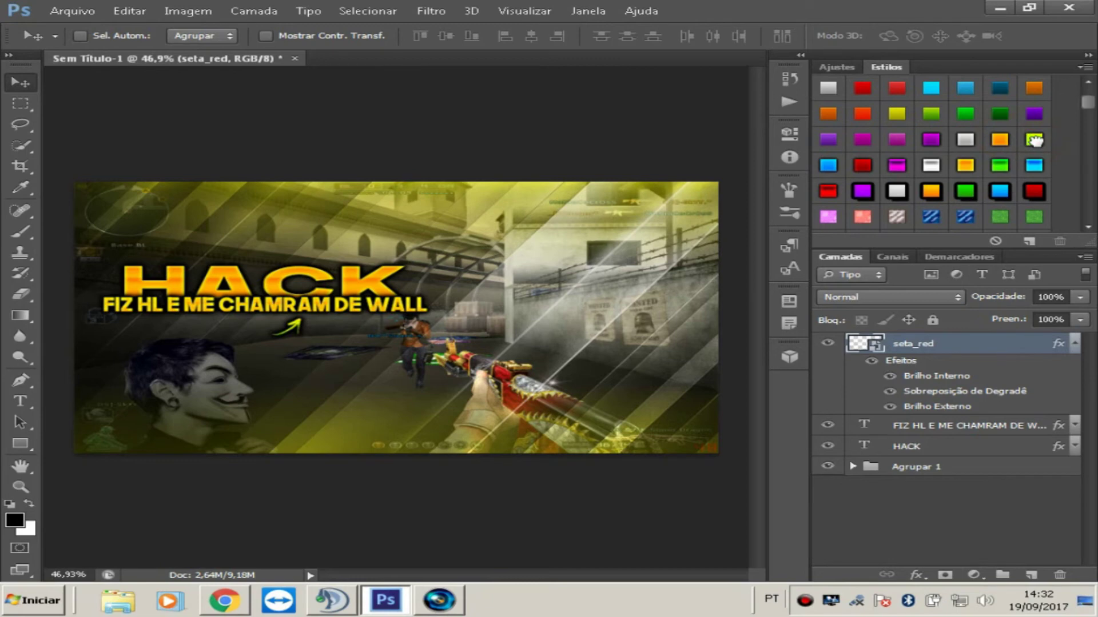
left_click(1075, 345)
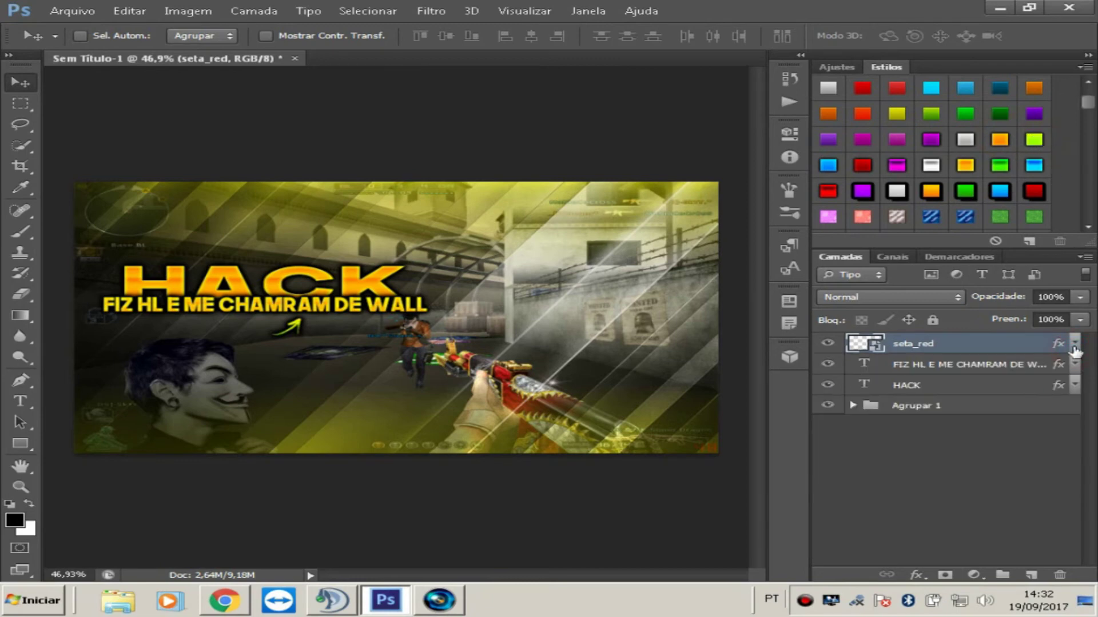
key("ctrl+j")
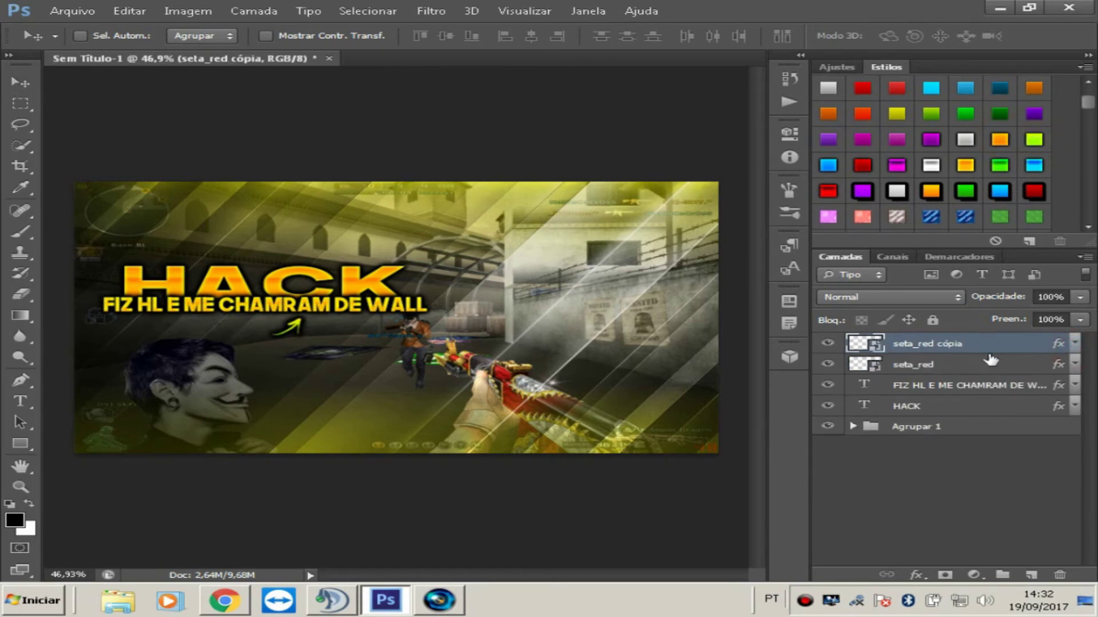
Move the duplicated arrow straight down beside the face render, to X 422.50 px, Y 500.50 px.
key("ctrl+t")
key("shift+Down")
key("shift+Down")
key("shift+Down")
key("shift+Down")
key("shift+Down")
key("shift+Down")
key("shift+Down")
key("shift+Down")
key("shift+Down")
key("shift+Down")
key("shift+Down")
key("shift+Down")
key("shift+Down")
key("shift+Down")
Flip the duplicated arrow horizontally and vertically, rotate it to about -130° so it points at the face, and commit the transform.
right_click(289, 400)
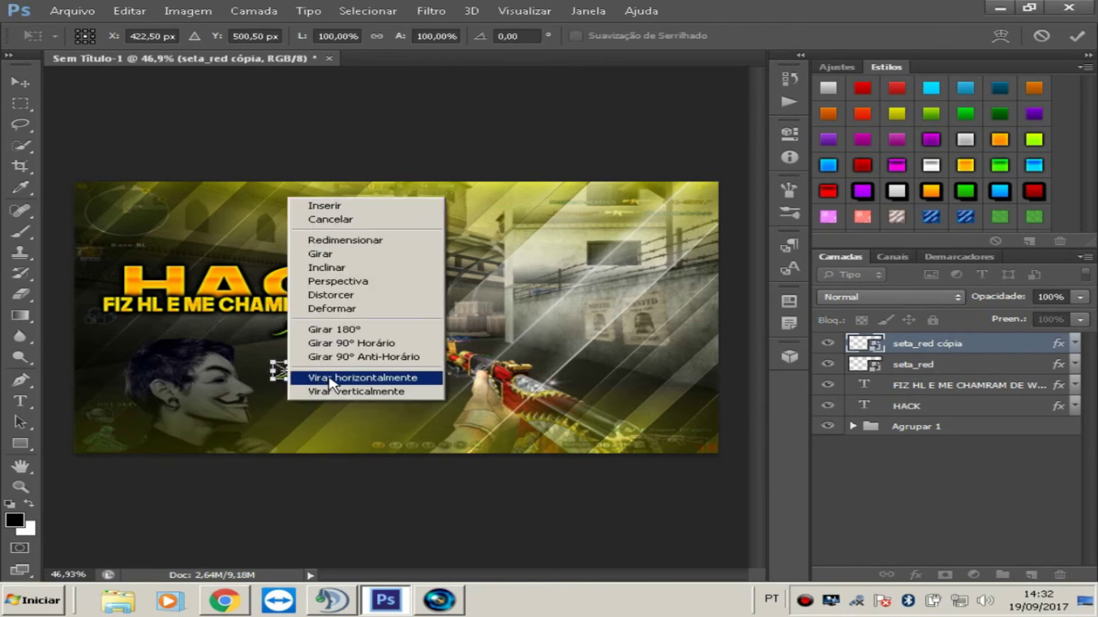
left_click(330, 378)
right_click(293, 402)
left_click(362, 388)
left_click_drag(368, 388, 395, 384)
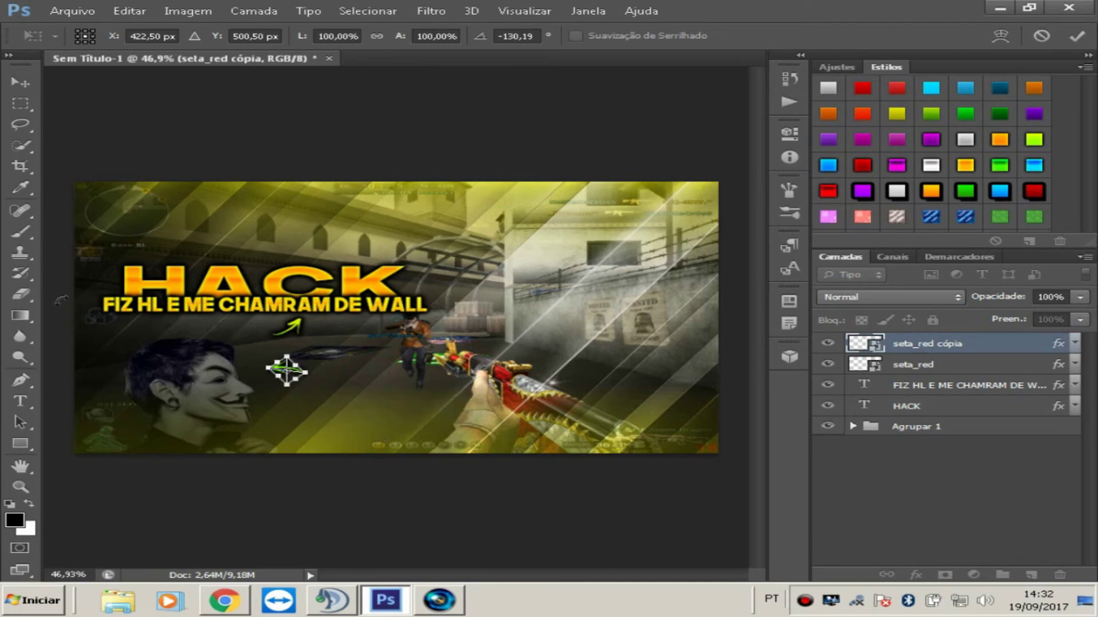
left_click(8, 85)
left_click(466, 234)
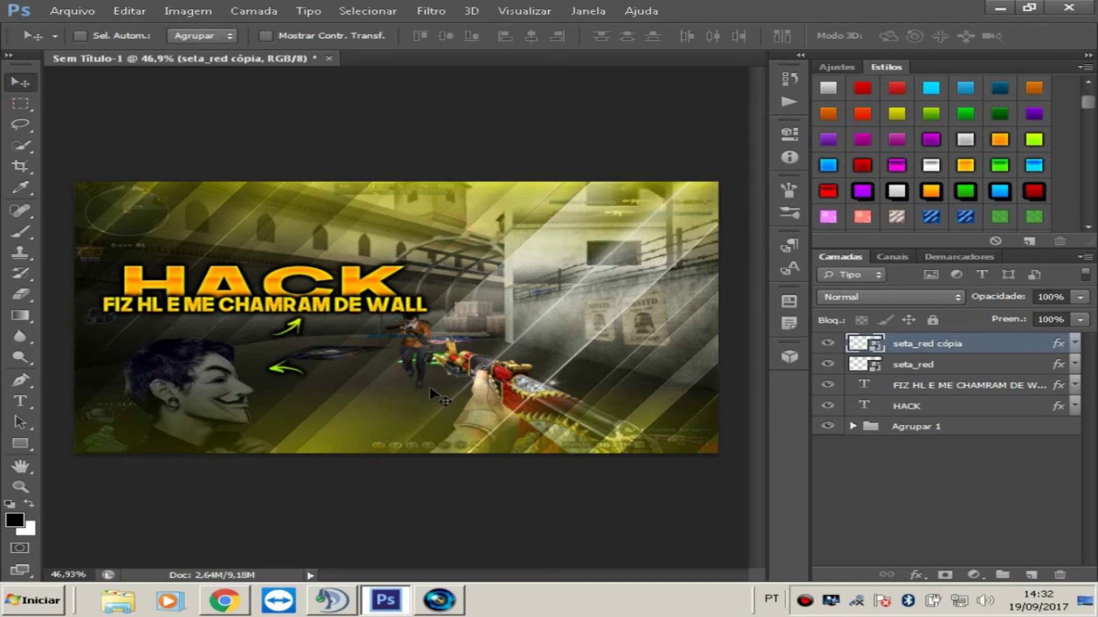
Nudge the rotated arrow a little closer to the face render.
key("Left")
key("Left")
key("Left")
key("Left")
key("Left")
key("Left")
key("Left")
key("Left")
key("Left")
key("Left")
key("Left")
key("Left")
key("Left")
key("Left")
key("Left")
key("Left")
key("Left")
key("Left")
key("Left")
key("Left")
key("Left")
key("Left")
Duplicate the original seta_red arrow layer and move the copy beside the gun, to X 963.50 px, Y 440.50 px.
left_click(926, 365)
key("ctrl+j")
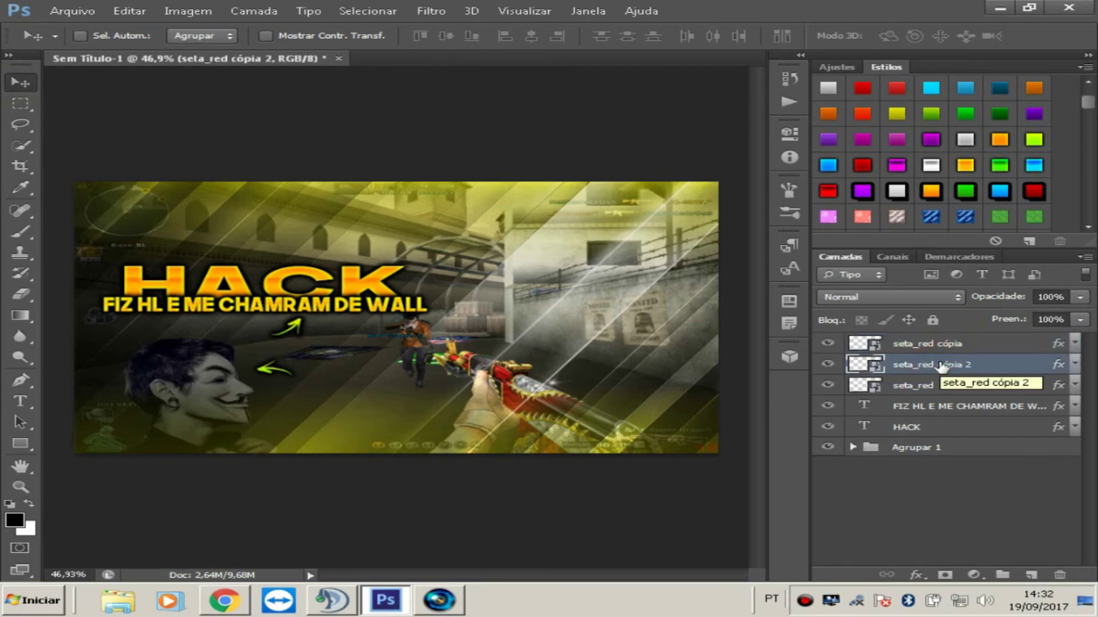
key("ctrl+t")
key("shift+Right")
key("shift+Right")
key("shift+Right")
key("shift+Right")
key("shift+Right")
key("shift+Right")
key("shift+Right")
key("shift+Right")
key("shift+Right")
key("shift+Right")
key("shift+Right")
key("shift+Right")
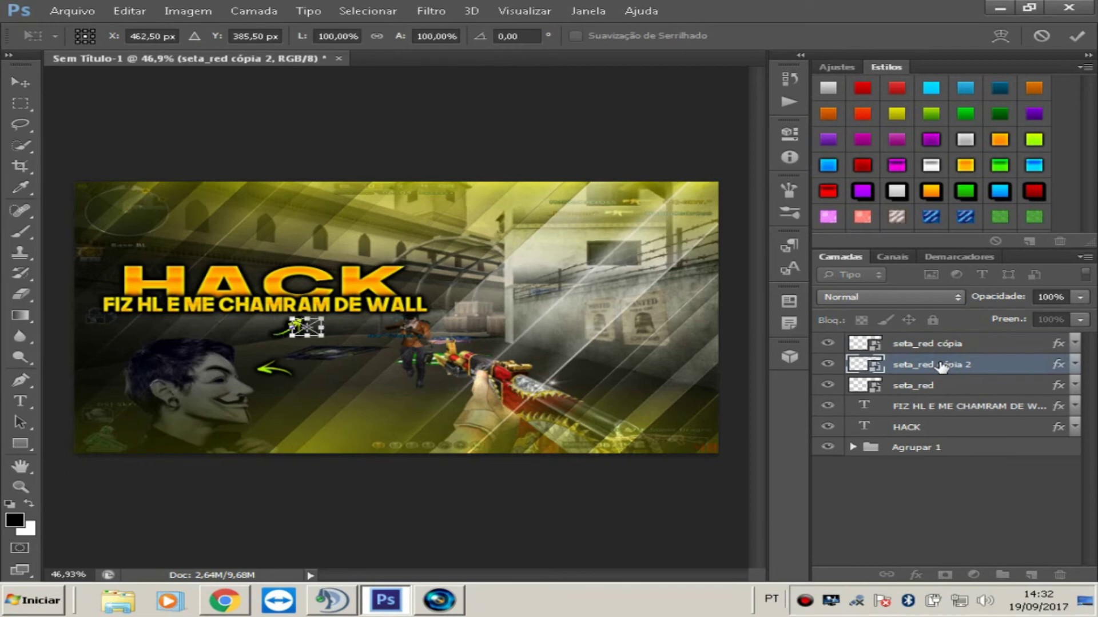
key("shift+Right")
key("shift+Right")
key("shift+Right")
key("shift+Right")
key("shift+Right")
key("shift+Right")
key("shift+Right")
key("shift+Right")
key("shift+Right")
key("shift+Right")
key("shift+Right")
key("shift+Right")
key("Right")
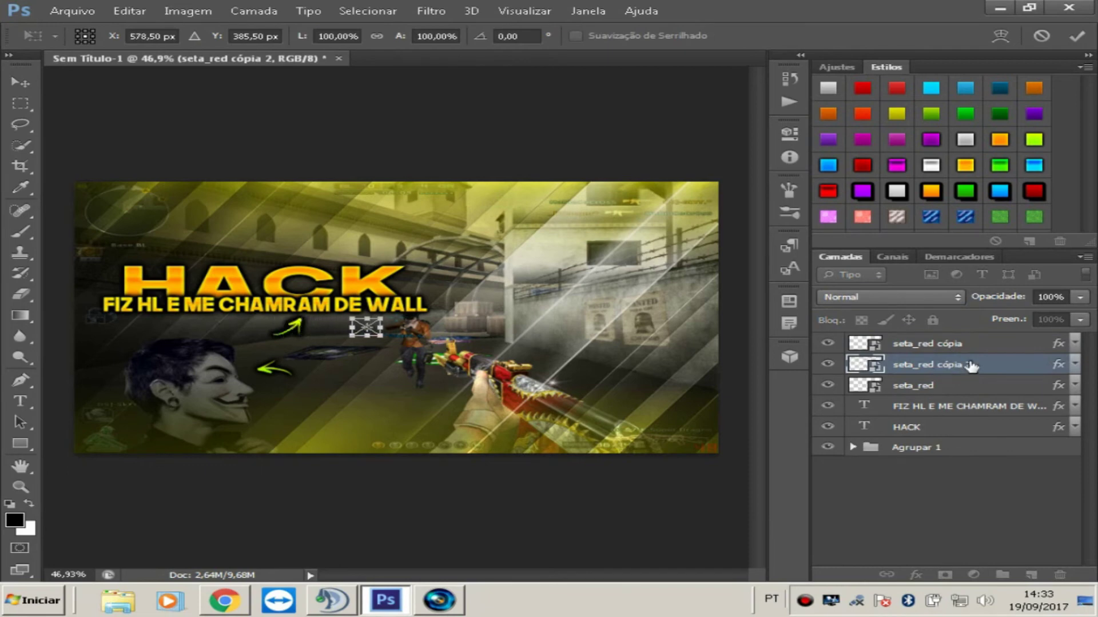
key("shift+Right")
key("shift+Right")
key("shift+Right")
key("shift+Right")
key("shift+Right")
key("Right")
key("Right")
key("Right")
key("Right")
key("Right")
key("Right")
key("Right")
key("Right")
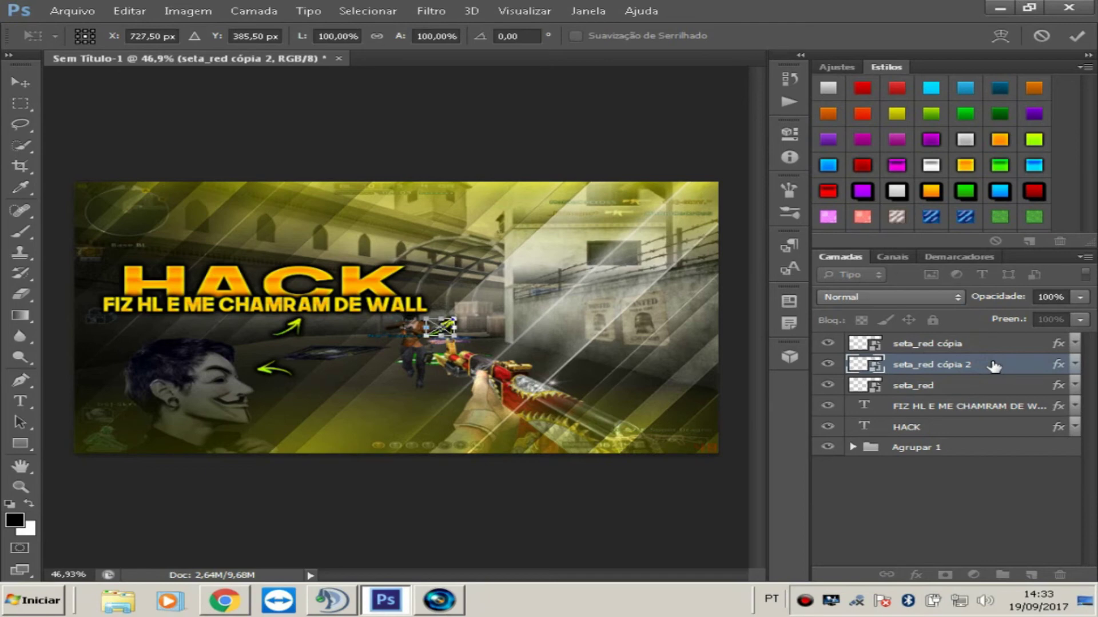
key("Right")
key("Right")
key("Right")
key("Right")
key("shift+Right")
key("shift+Right")
key("shift+Right")
key("shift+Right")
key("shift+Right")
key("shift+Right")
key("shift+Right")
key("shift+Right")
key("shift+Right")
key("shift+Right")
key("shift+Right")
key("shift+Right")
key("shift+Right")
key("shift+Right")
key("shift+Right")
key("shift+Right")
key("shift+Right")
key("Right")
key("Right")
key("Right")
key("Right")
key("Right")
key("Right")
key("Right")
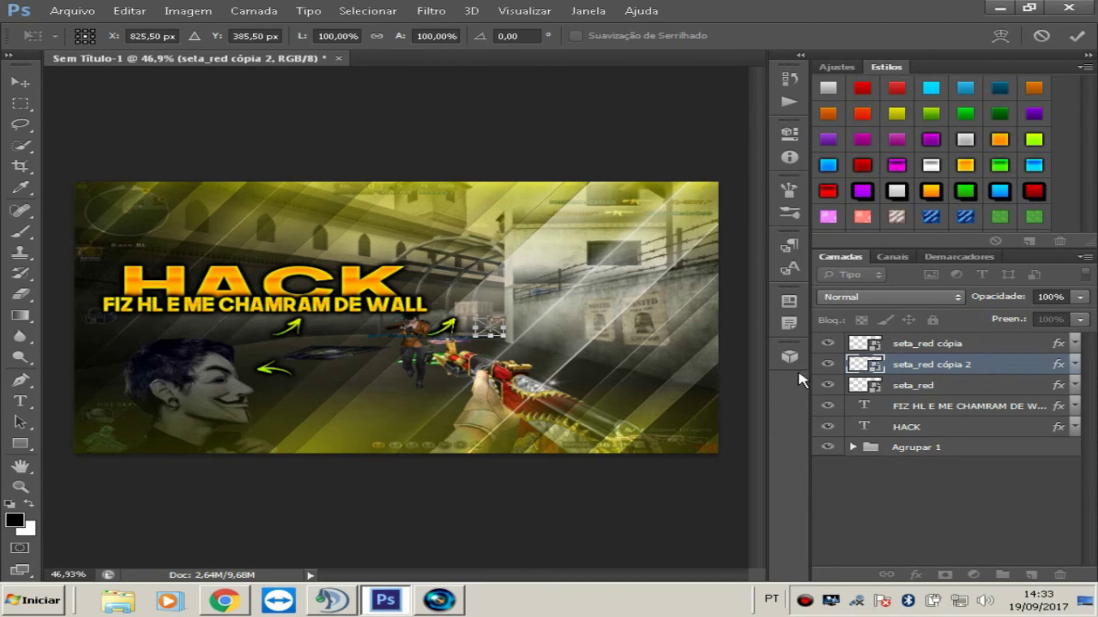
key("shift+Right")
key("shift+Right")
key("Right")
key("Right")
key("Right")
key("Right")
key("Right")
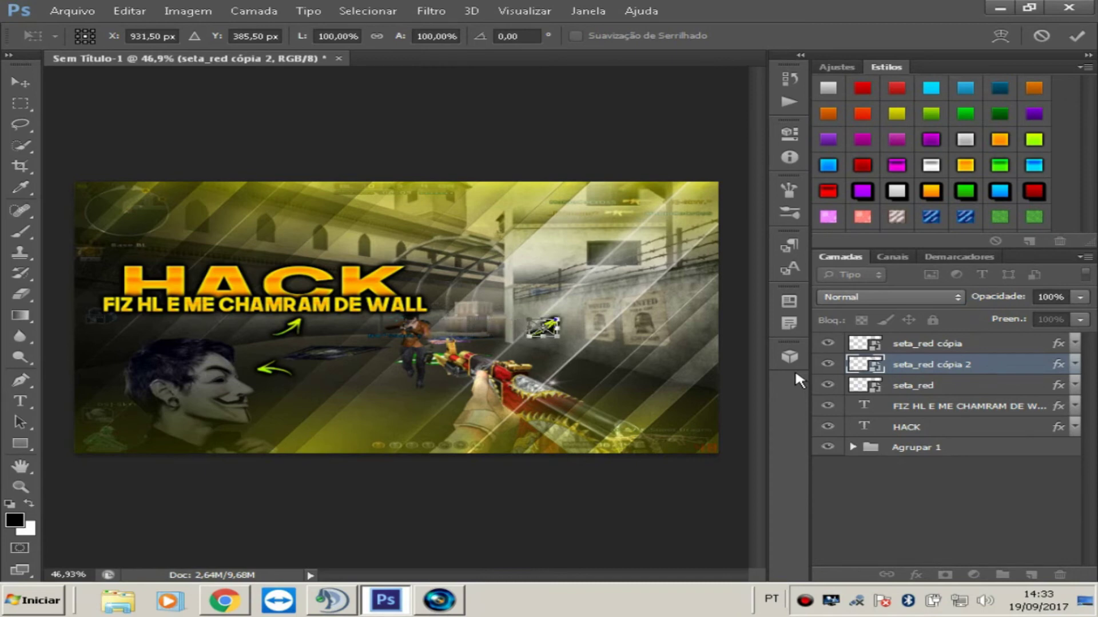
key("shift+Down")
key("shift+Down")
key("shift+Down")
key("shift+Down")
key("Down")
key("Down")
key("Down")
key("Down")
key("Down")
key("Down")
key("Down")
key("Down")
key("Down")
key("shift+Right")
key("shift+Right")
key("shift+Right")
key("Down")
key("Down")
key("Down")
key("Down")
key("Down")
key("Down")
Flip the new arrow vertically and horizontally, rotate it to point at the gun, and commit the transform.
right_click(576, 376)
left_click(625, 368)
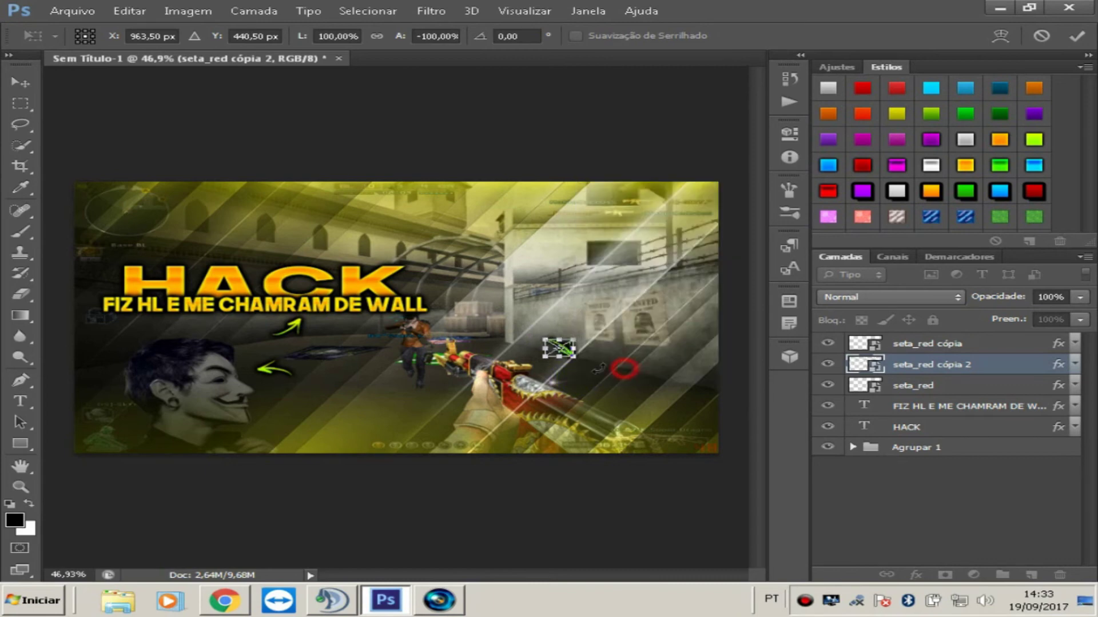
right_click(586, 362)
left_click(666, 546)
left_click_drag(673, 423, 701, 368)
left_click(20, 84)
left_click(490, 235)
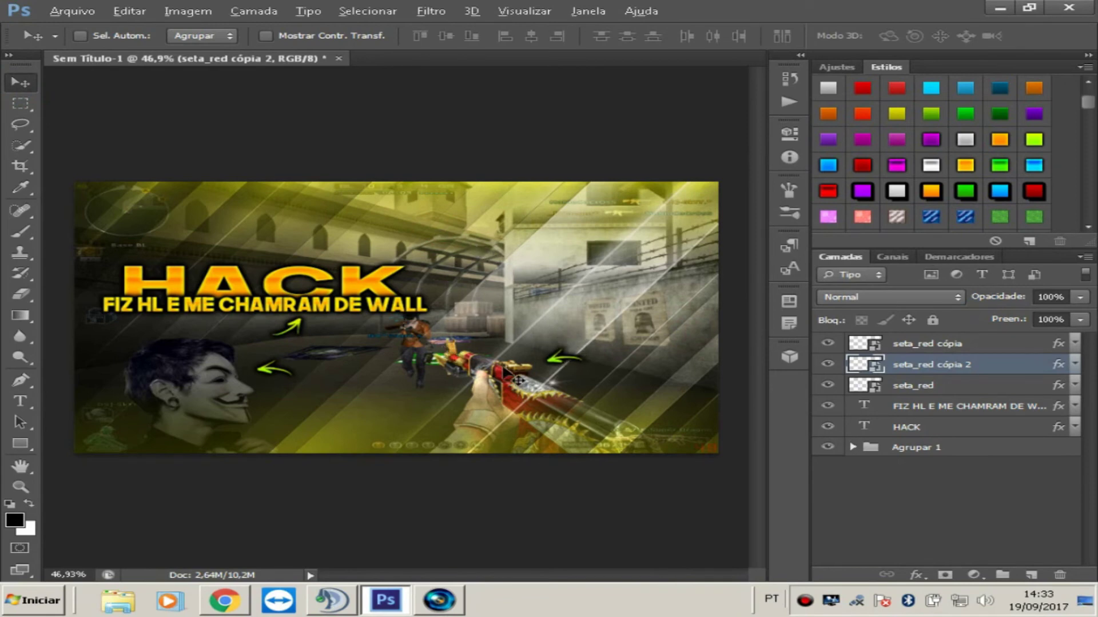
Examine the finished thumbnail's overall composition and the placement of the three arrows at several zoom levels.
scroll(511, 376, "down", 2)
scroll(512, 377, "up", 2)
scroll(571, 383, "down", 3)
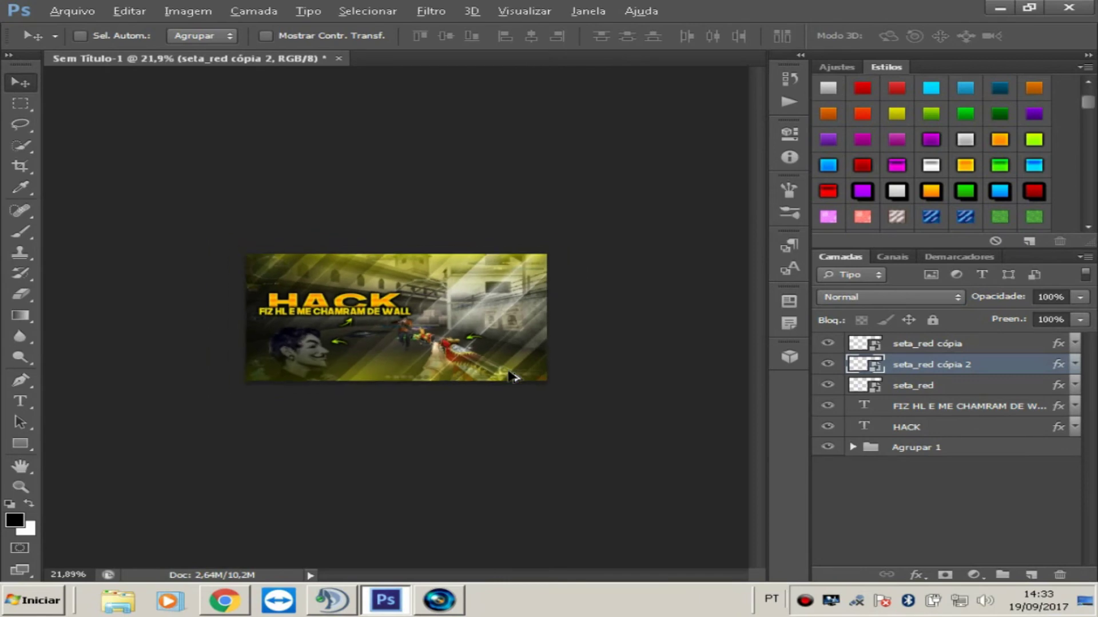
scroll(657, 392, "up", 3)
scroll(694, 396, "up", 2)
scroll(703, 396, "down", 1)
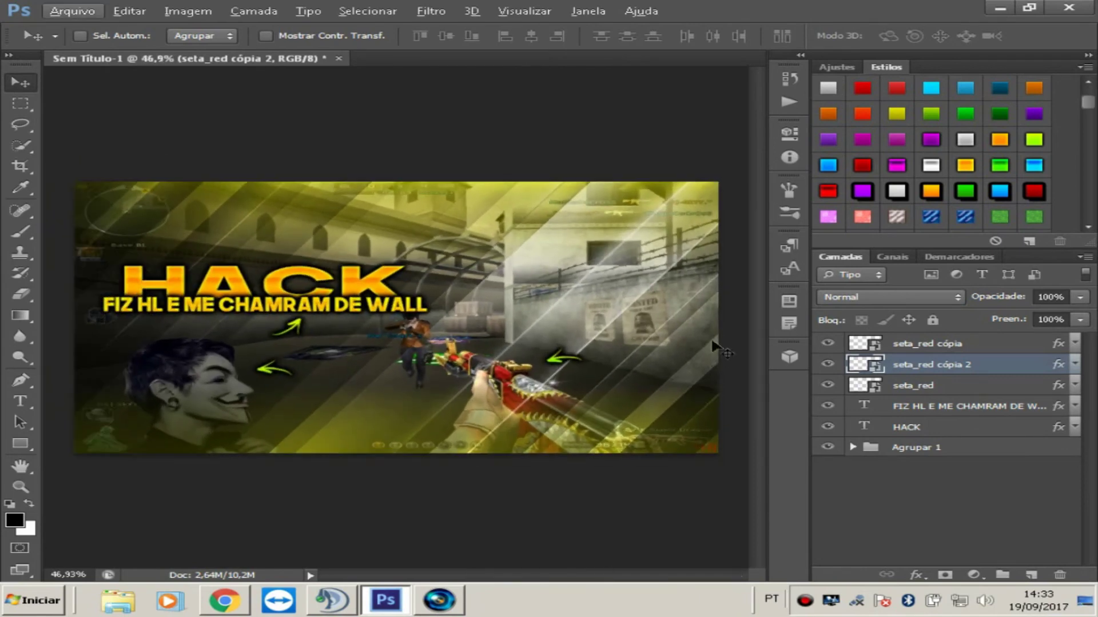
scroll(532, 408, "down", 2)
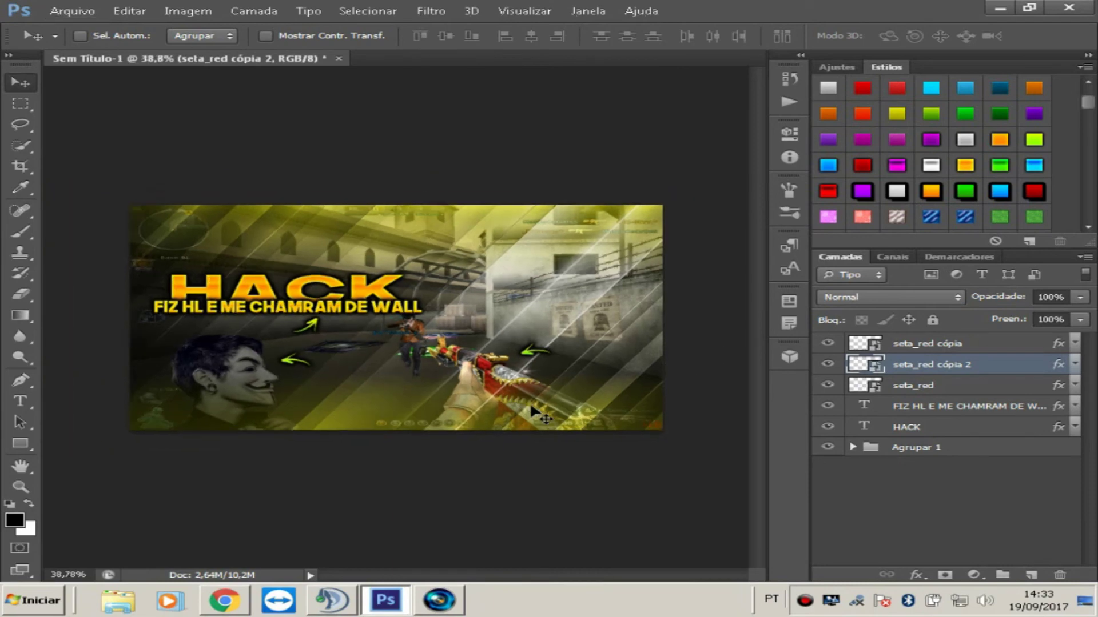
scroll(535, 408, "up", 2)
scroll(533, 408, "up", 1)
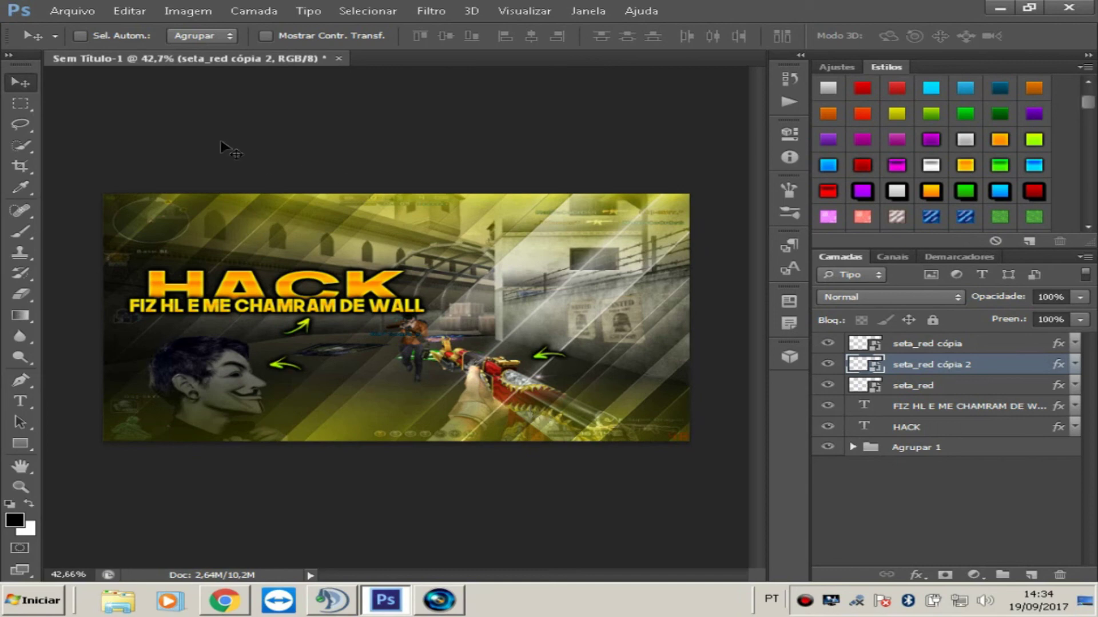
Start a Save for Web export of the thumbnail, fit the whole image in the preview and choose JPEG as the format.
left_click(71, 13)
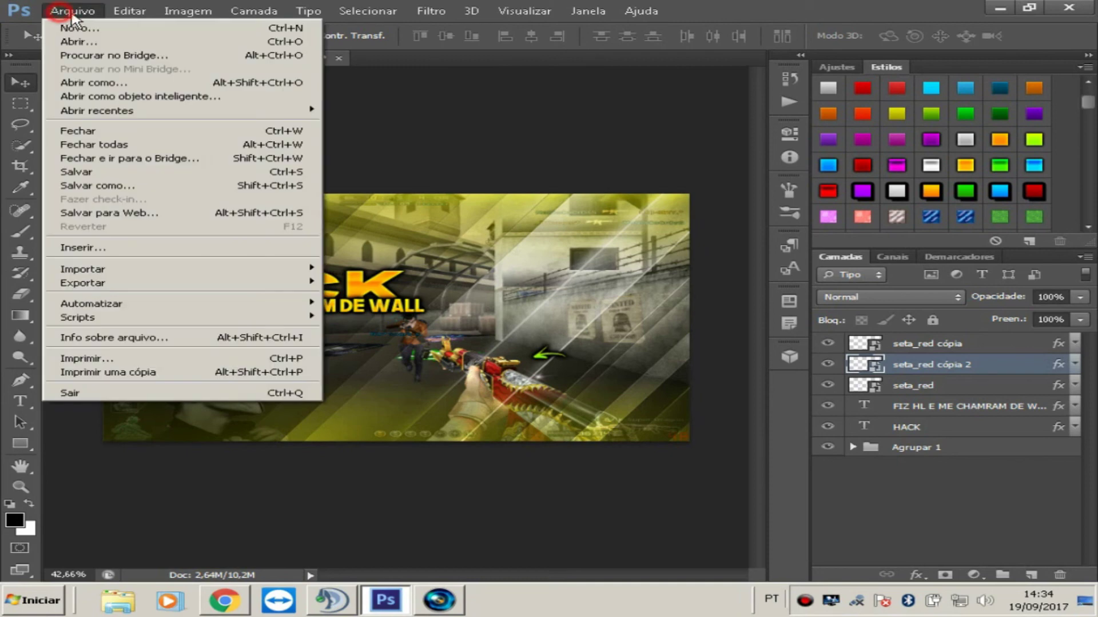
left_click(196, 214)
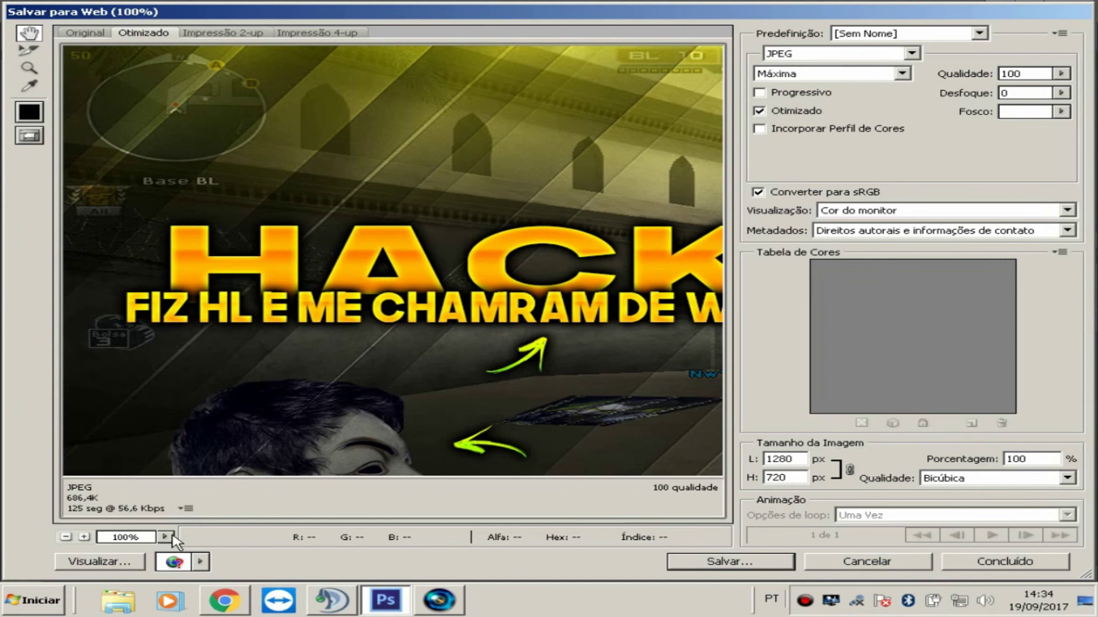
left_click(167, 538)
left_click(166, 518)
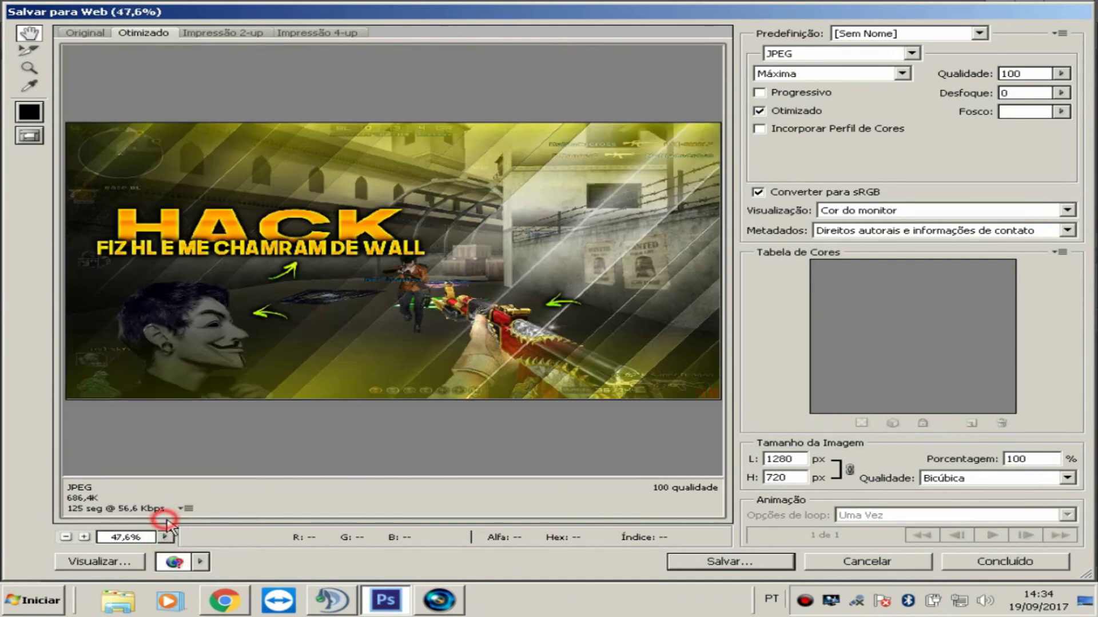
left_click(912, 53)
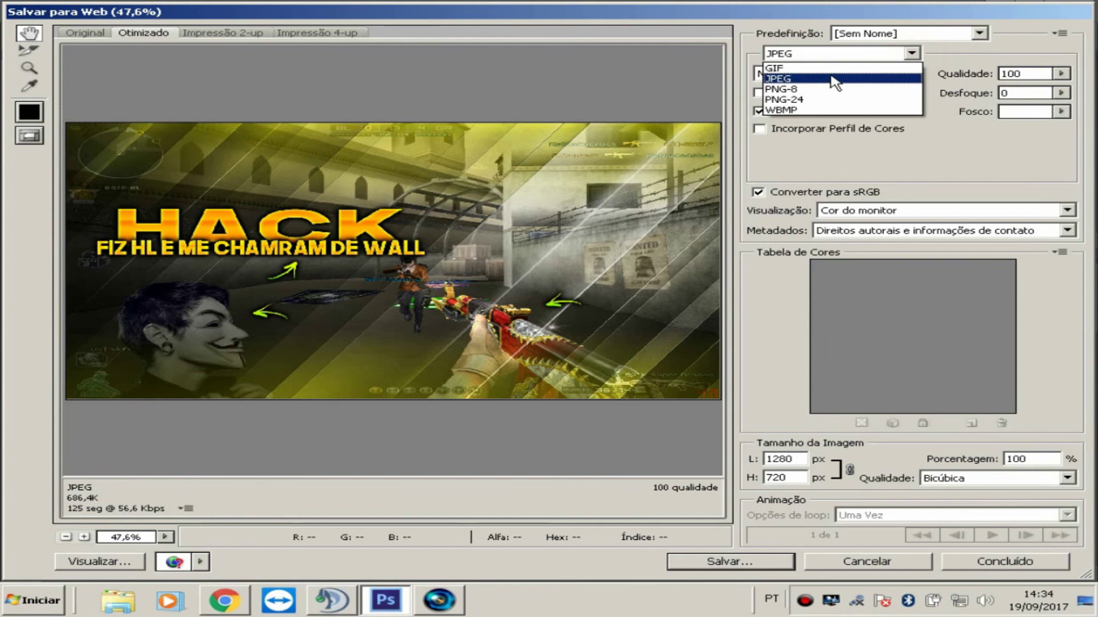
Save the optimized image in the Imagens folder under the file name HGFFGFGHFG.
left_click(753, 563)
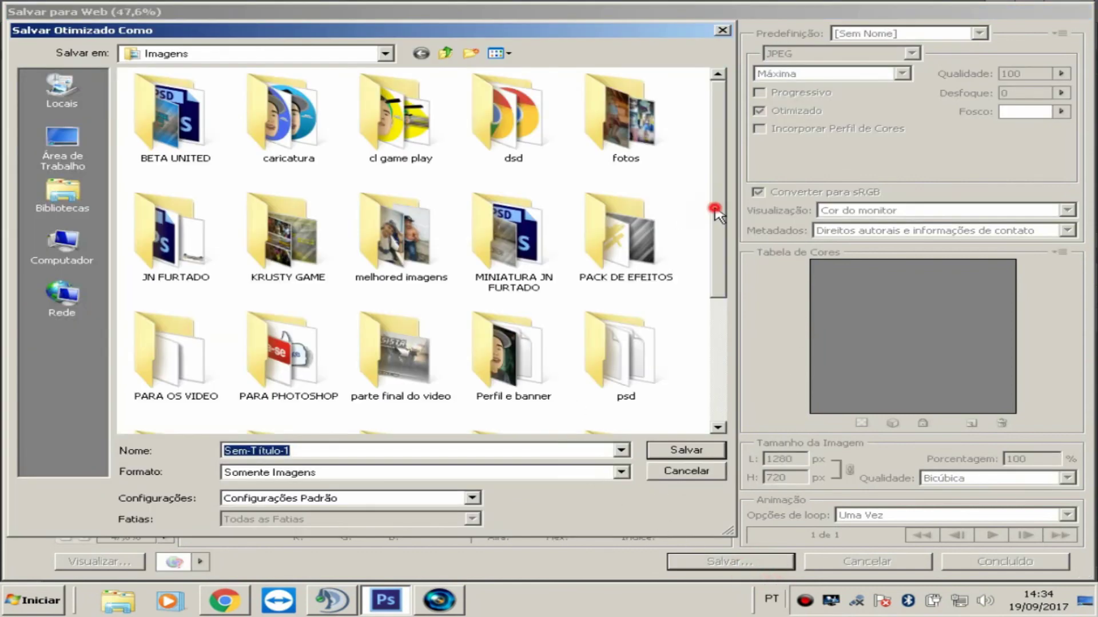
left_click_drag(716, 213, 729, 344)
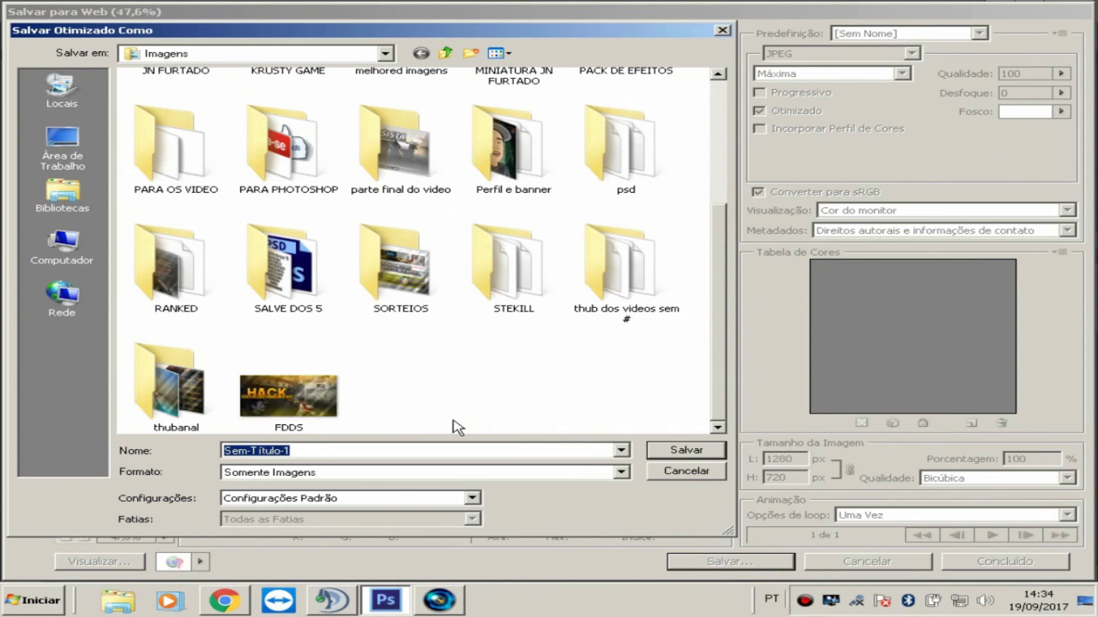
type("HGFFGFGHFGH")
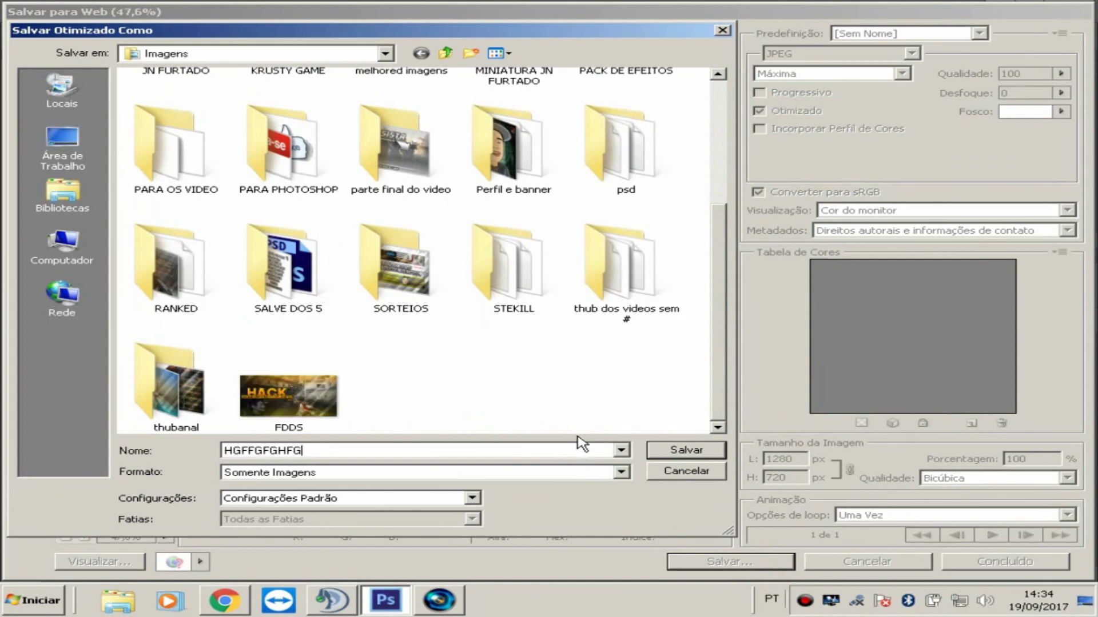
left_click(679, 452)
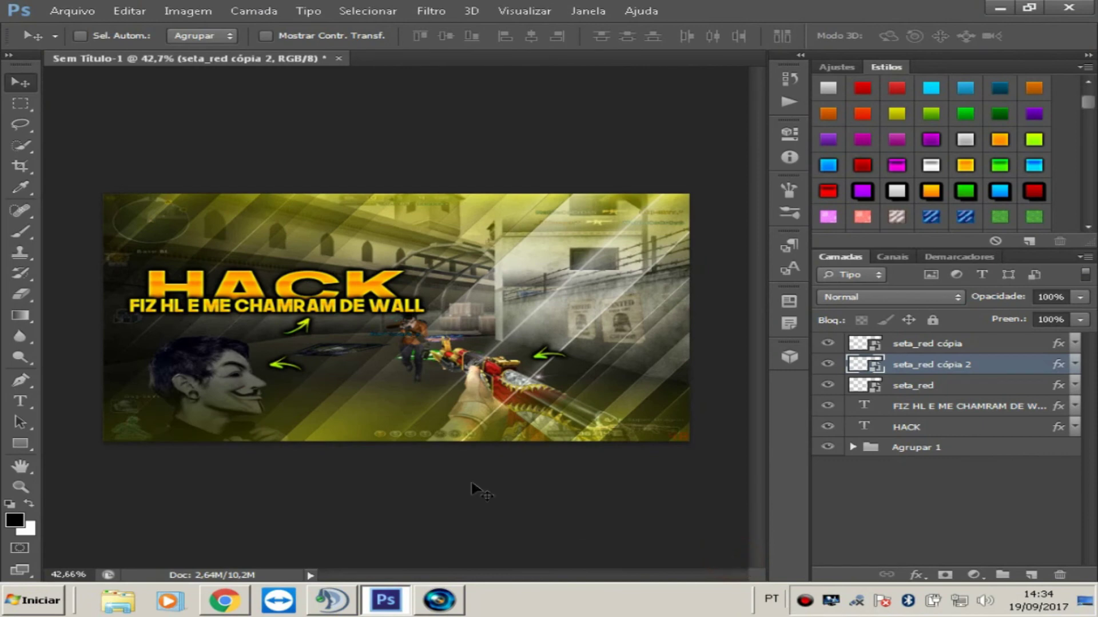
scroll(213, 214, "down", 2)
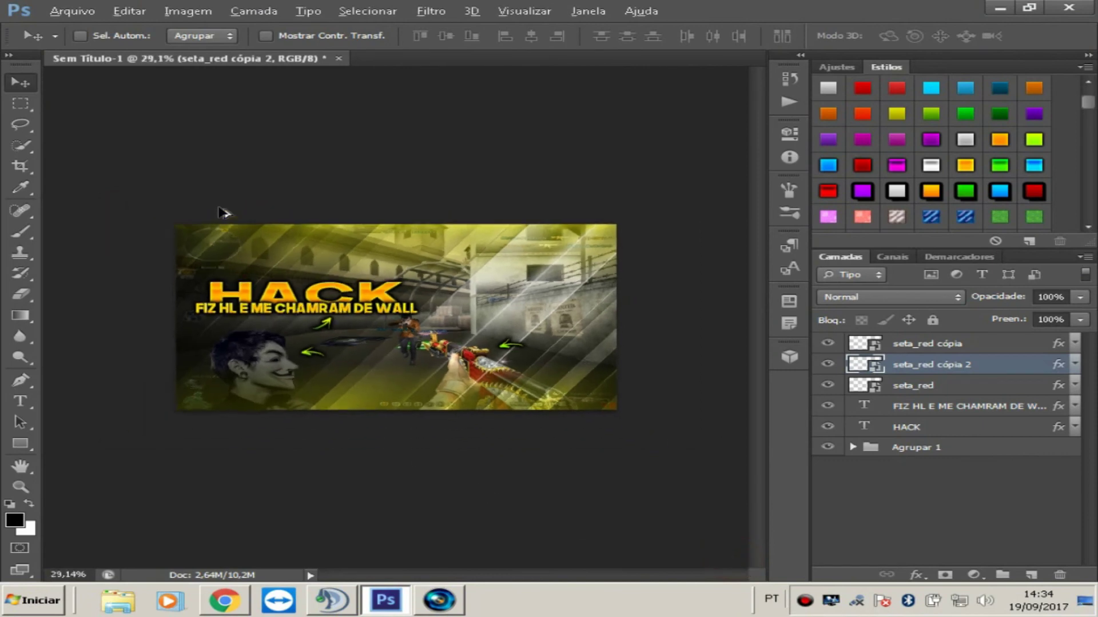
scroll(350, 231, "up", 4)
scroll(350, 230, "up", 1)
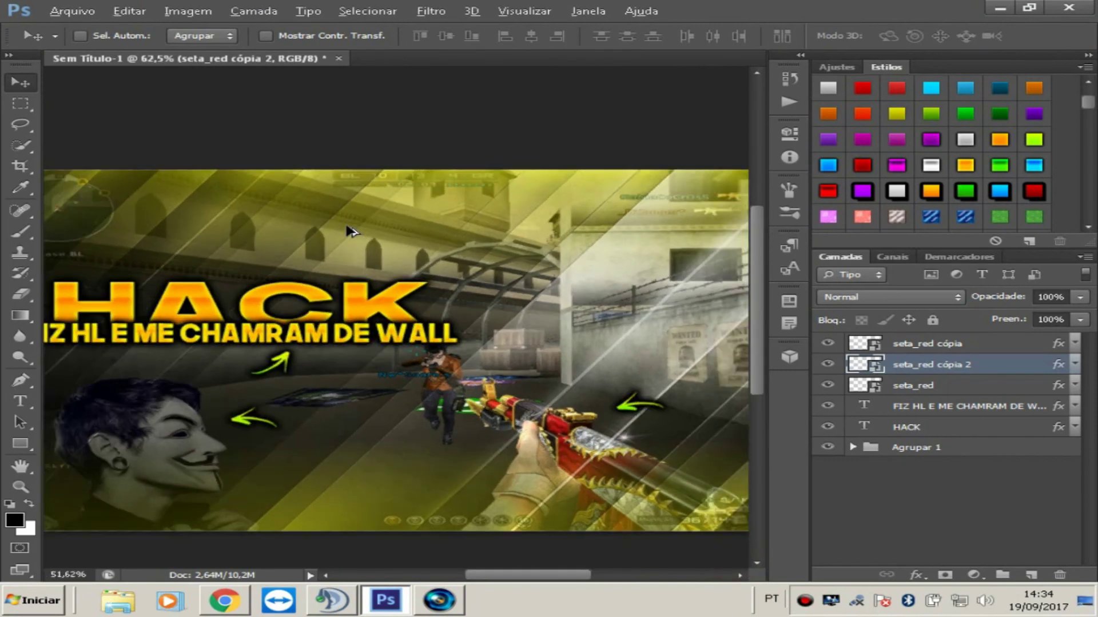
scroll(350, 230, "down", 3)
scroll(350, 230, "up", 2)
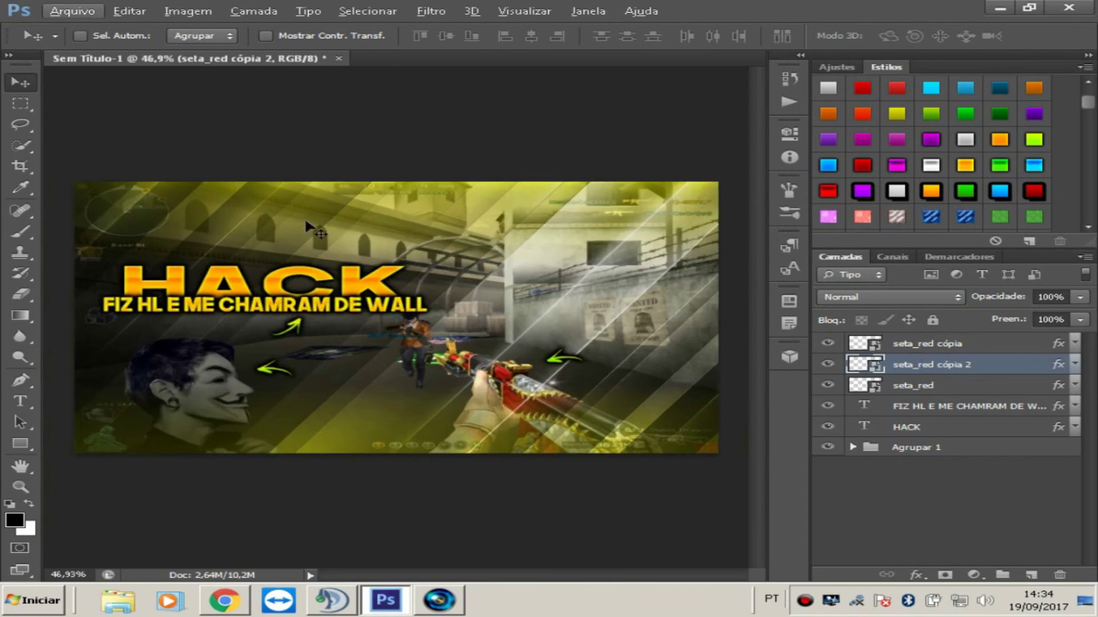
left_click(21, 81)
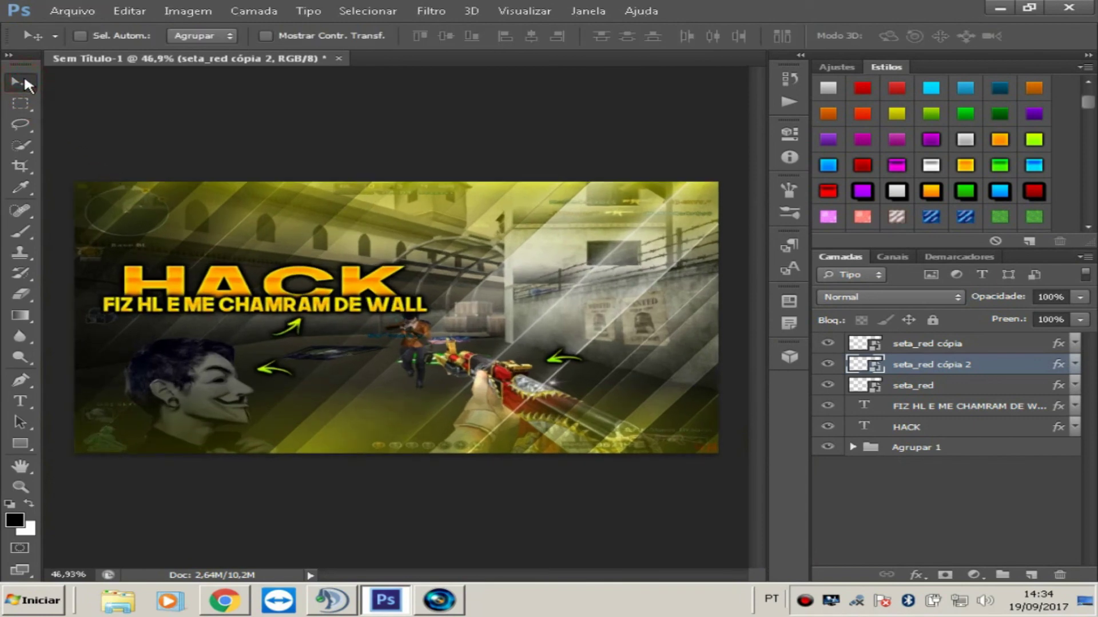